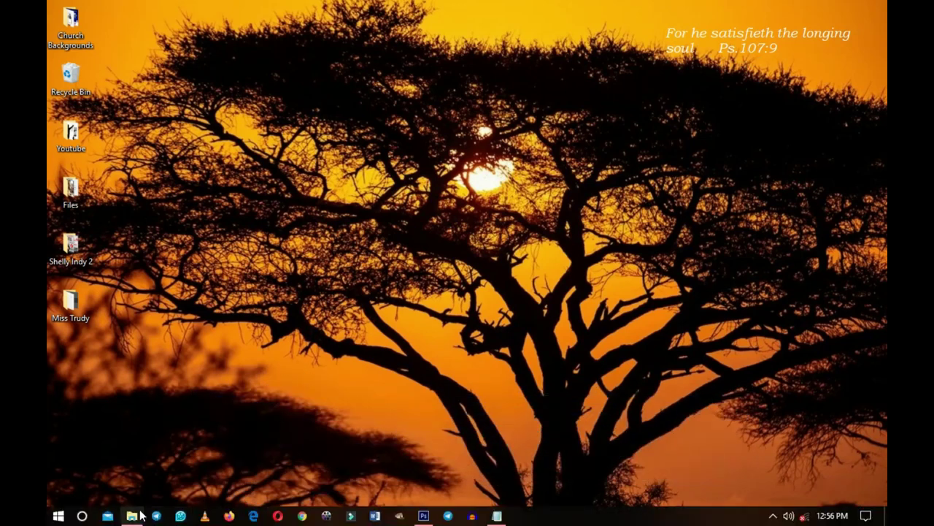
Switch to File Explorer and open the YouTube-Channel-Art-Template image from the project folder in Photoshop.
click(132, 520)
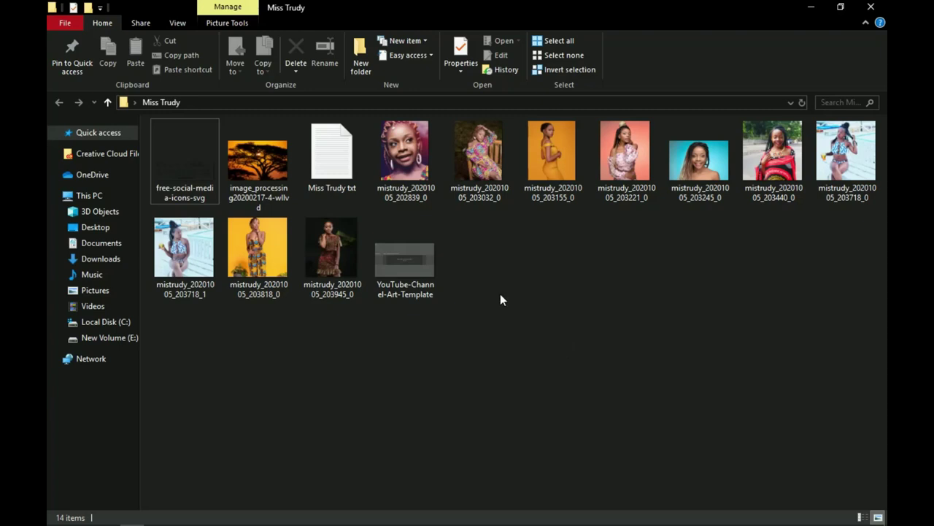
click(427, 290)
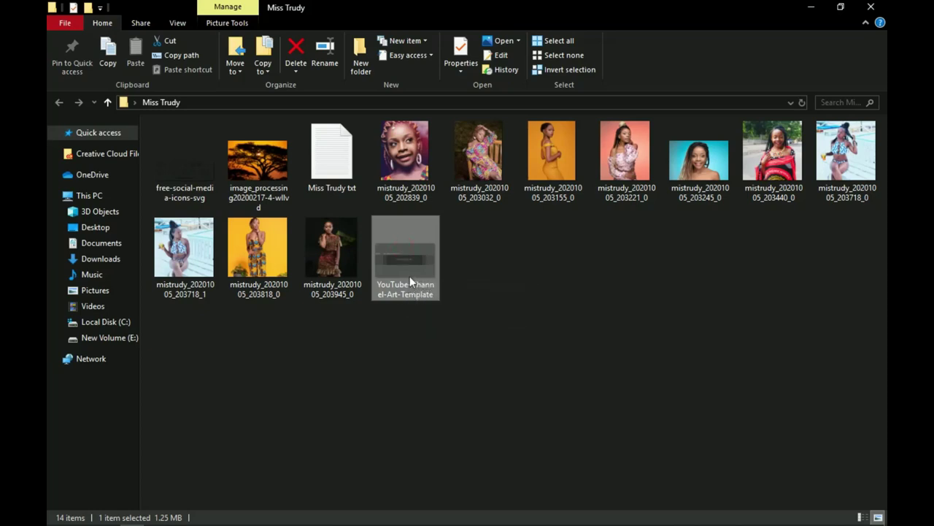
drag(414, 515, 412, 342)
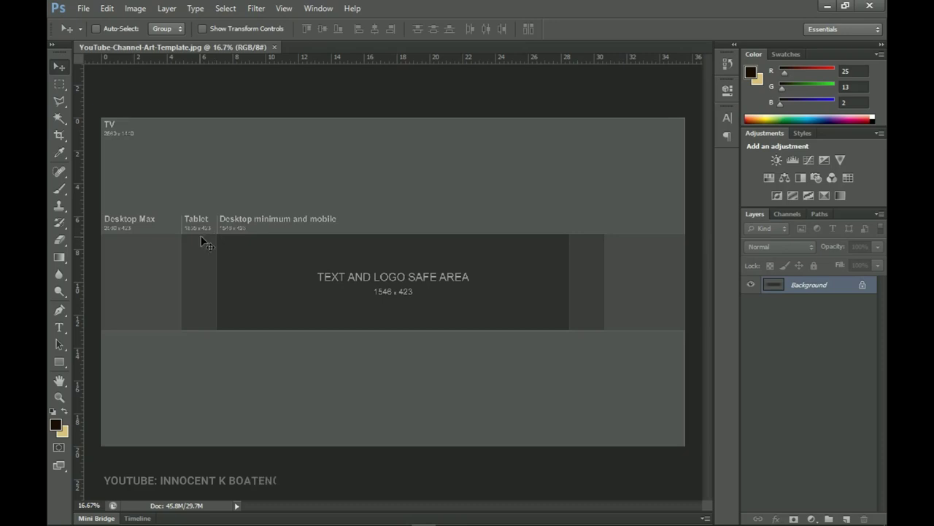
Add four vertical guides along both outer edges of the tablet area and both edges of the text and logo safe area.
drag(80, 191, 181, 200)
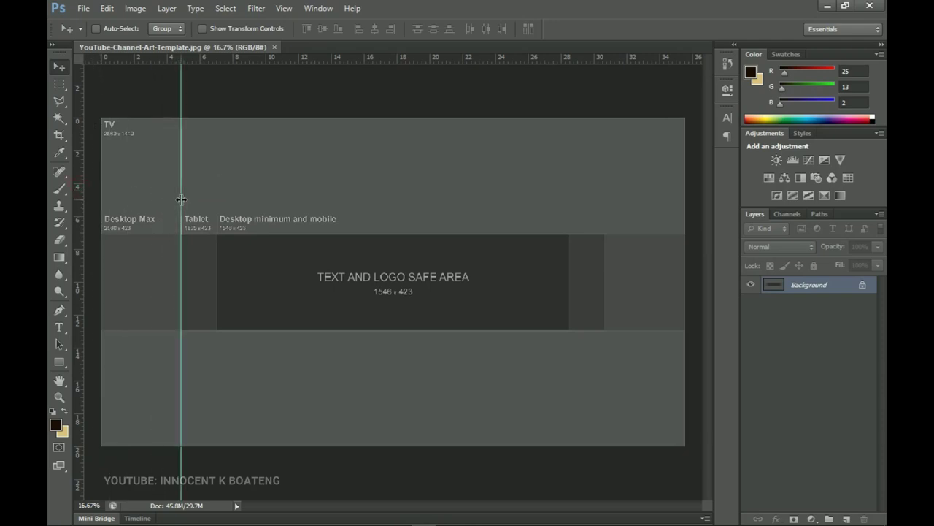
drag(84, 206, 215, 228)
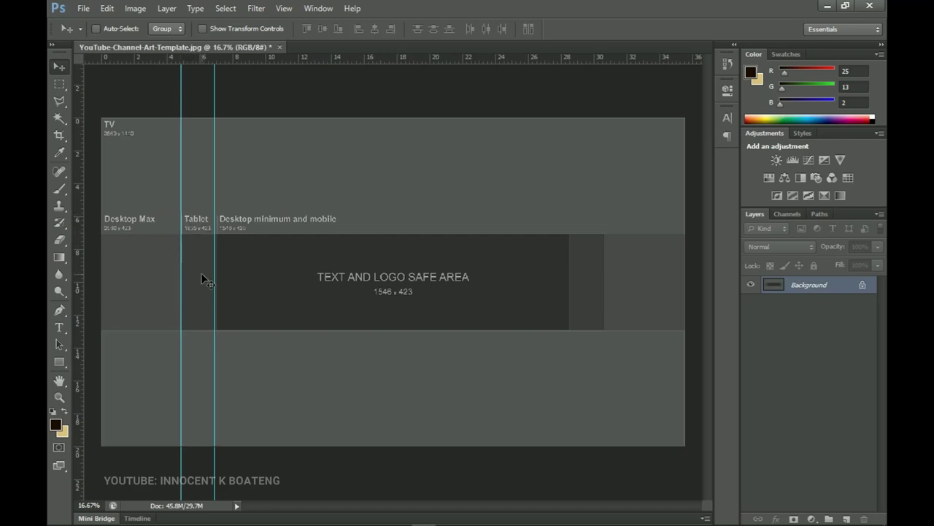
drag(82, 284, 570, 302)
drag(81, 273, 603, 270)
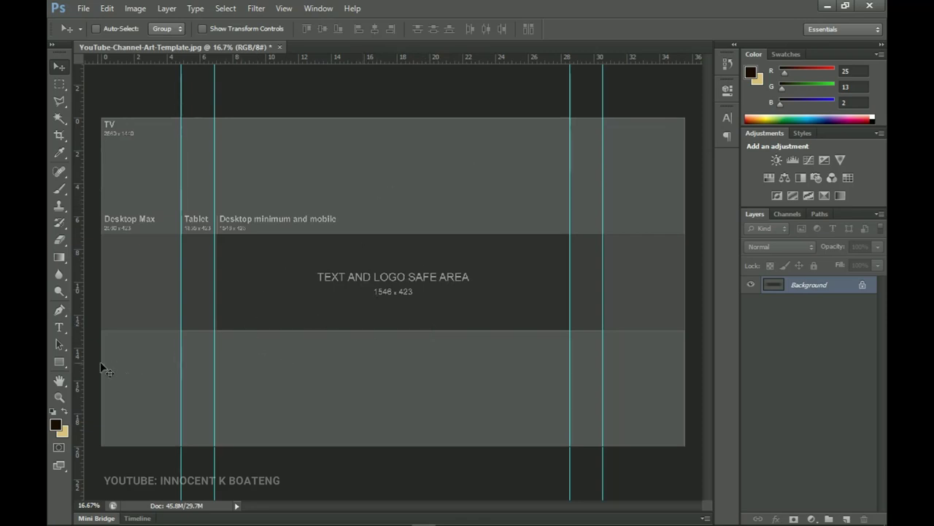
Draw a rectangle about 5406 by 858 px over the full-width Desktop Max band and set its fill to white (ffffff).
drag(63, 361, 101, 362)
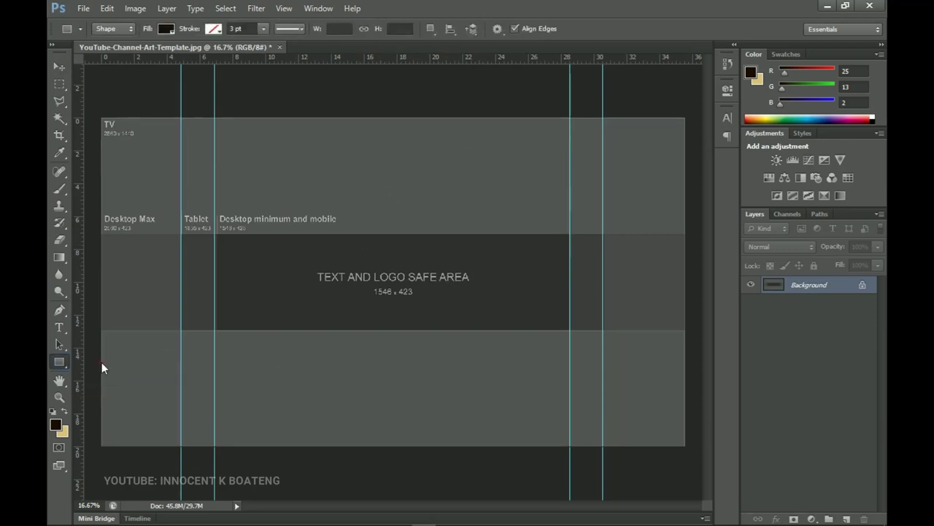
drag(100, 235, 690, 329)
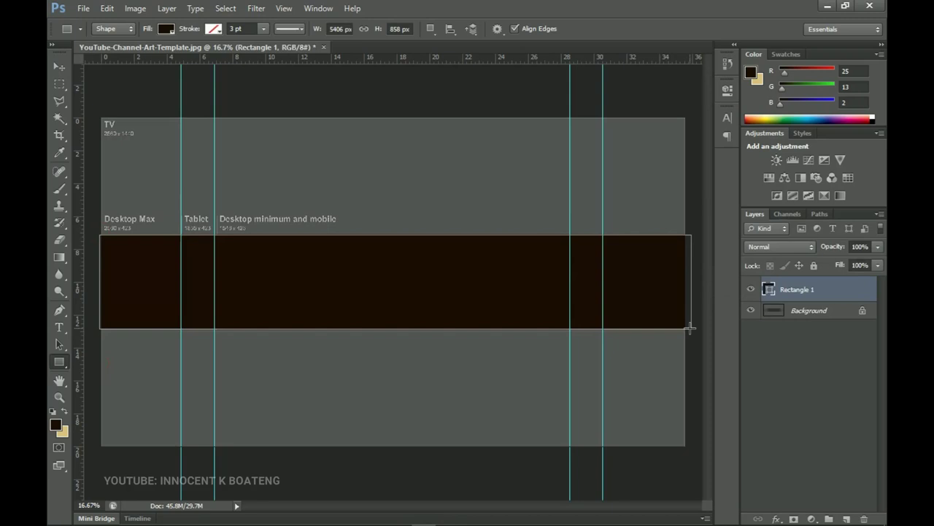
key(v)
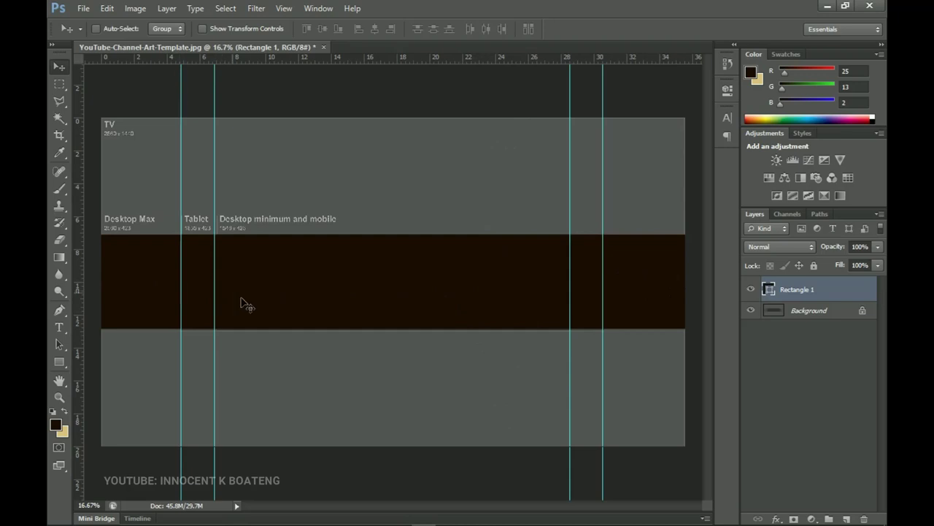
double_click(771, 292)
click(583, 201)
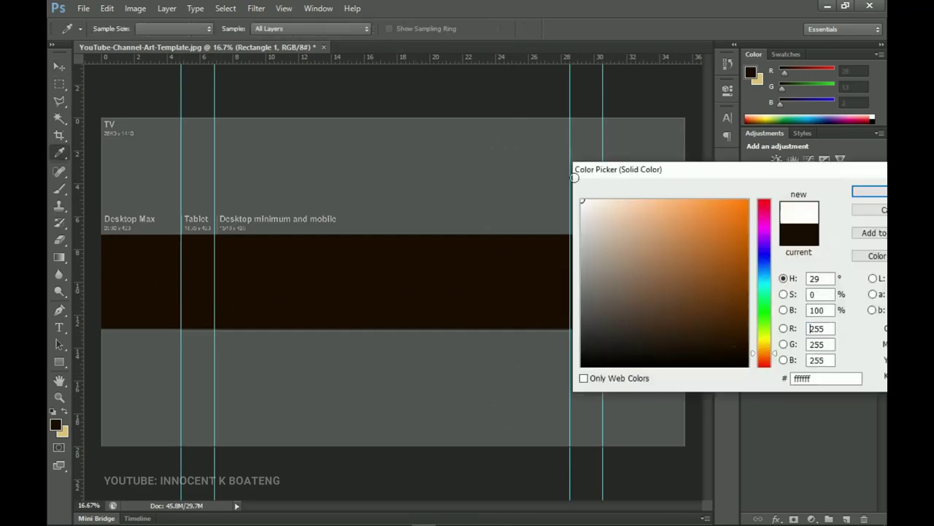
click(876, 194)
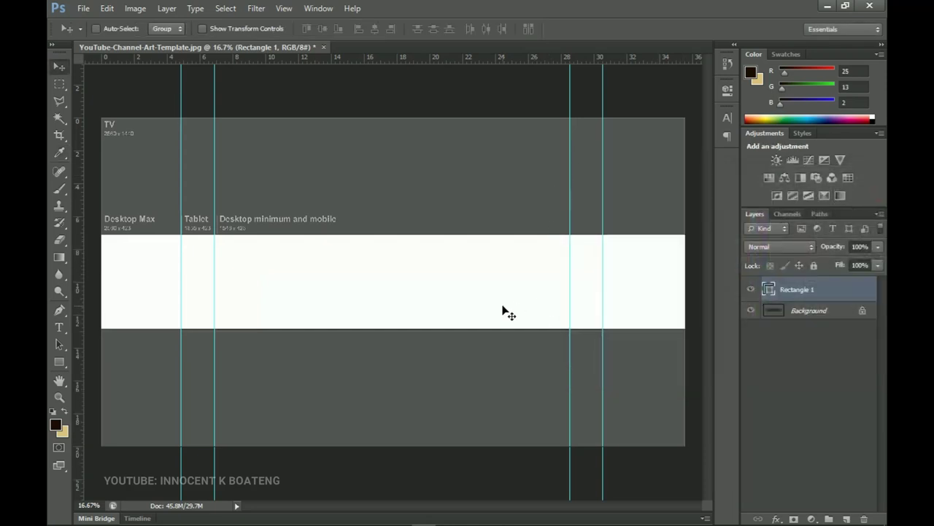
Stretch the white rectangle's bottom edge to about 102.1% height so that it covers the template band's lower border.
key(z)
click(448, 317)
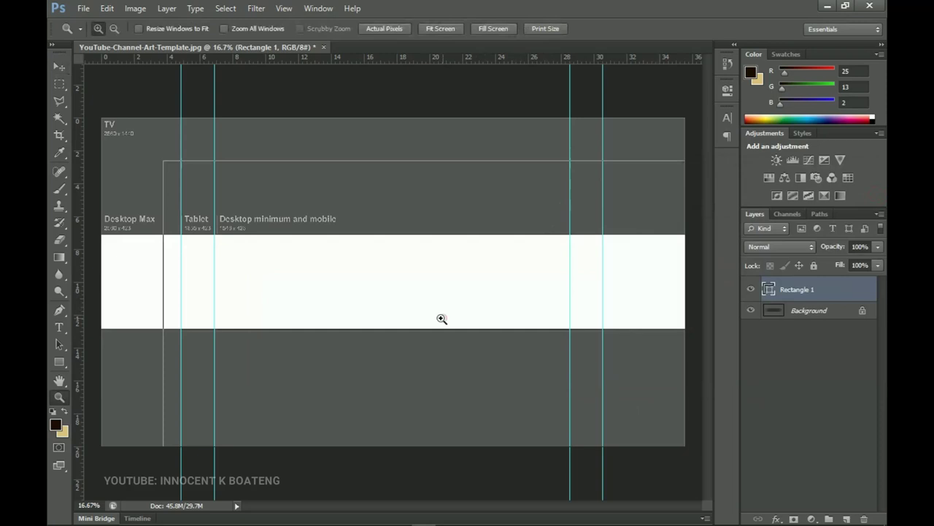
click(442, 317)
key(v)
key(ctrl+t)
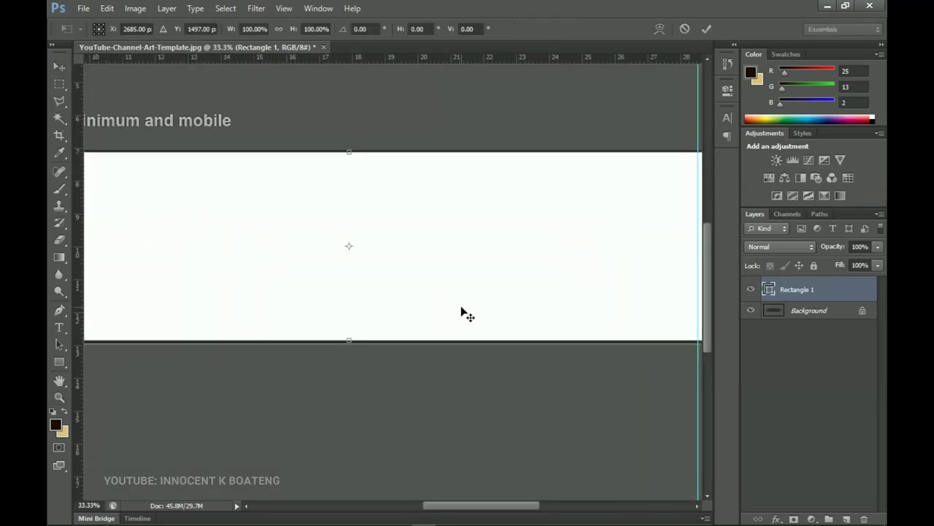
drag(349, 340, 348, 345)
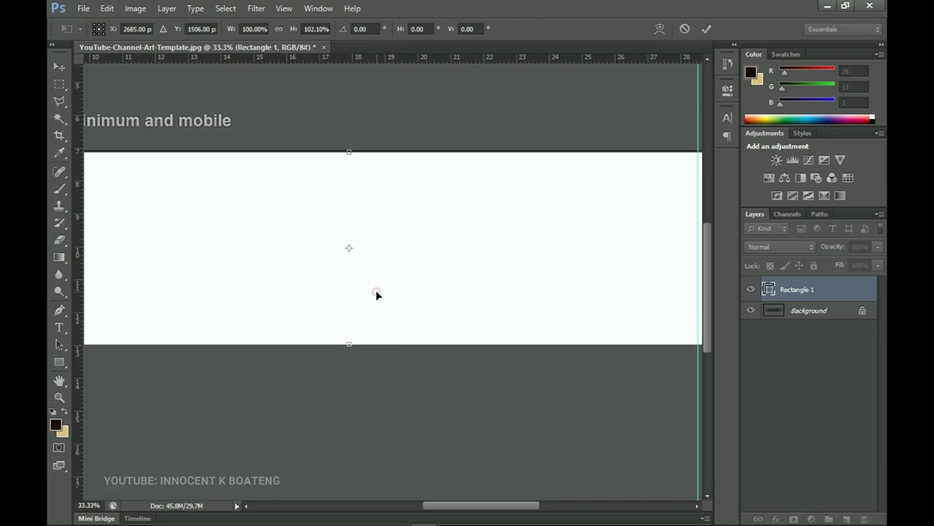
double_click(378, 292)
key(ctrl+0)
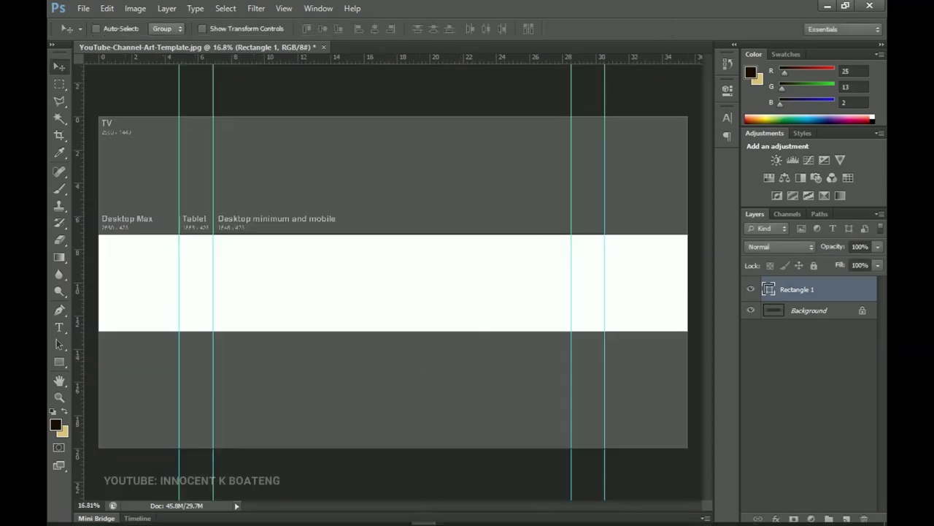
Place the sunset tree image image_processing20200217-4-wllvd from the project folder and scale it to about 1060% to cover the canvas.
click(131, 516)
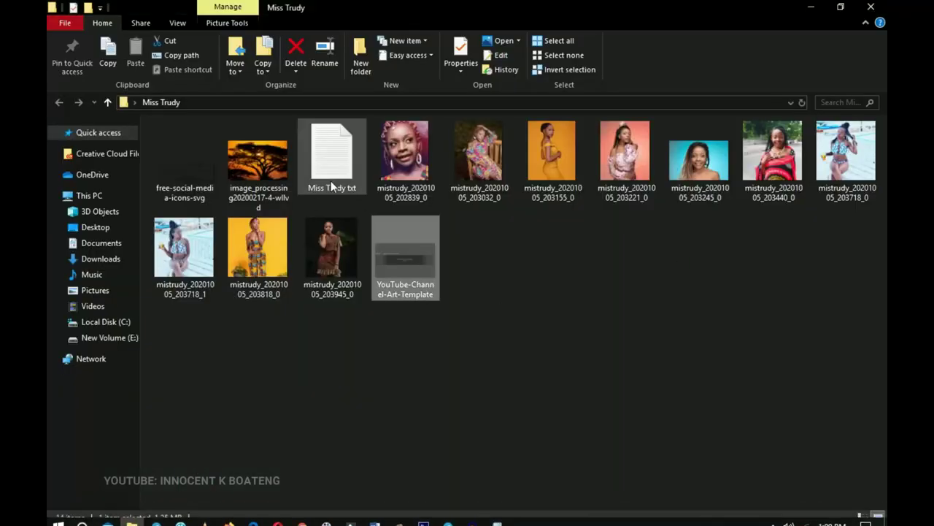
click(265, 181)
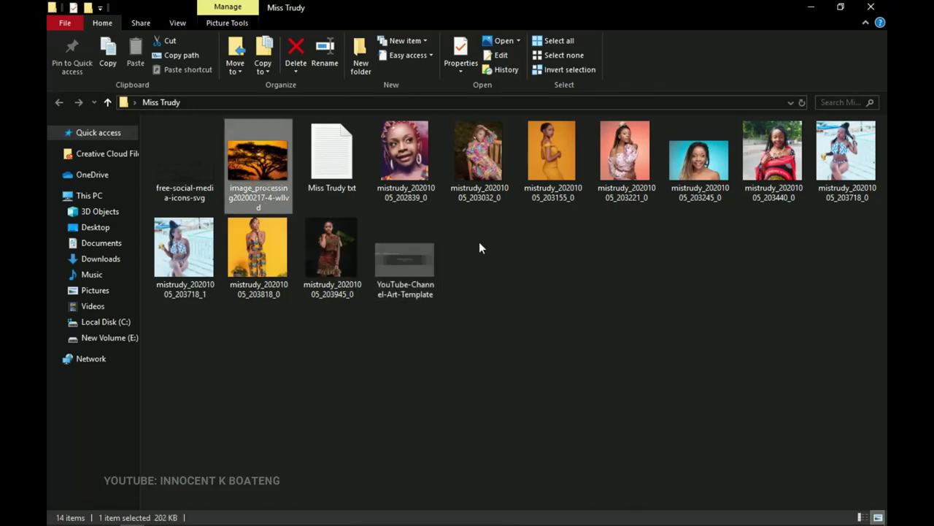
drag(253, 174, 423, 310)
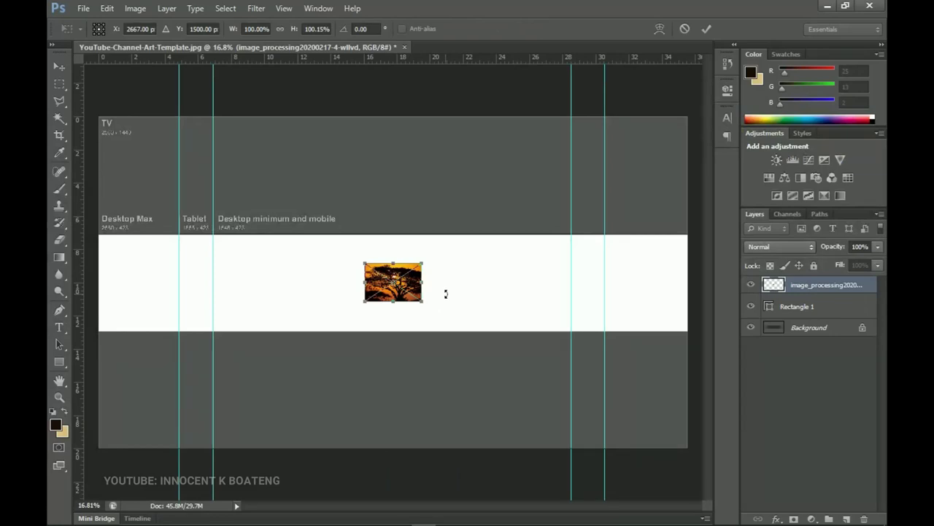
drag(425, 306, 731, 435)
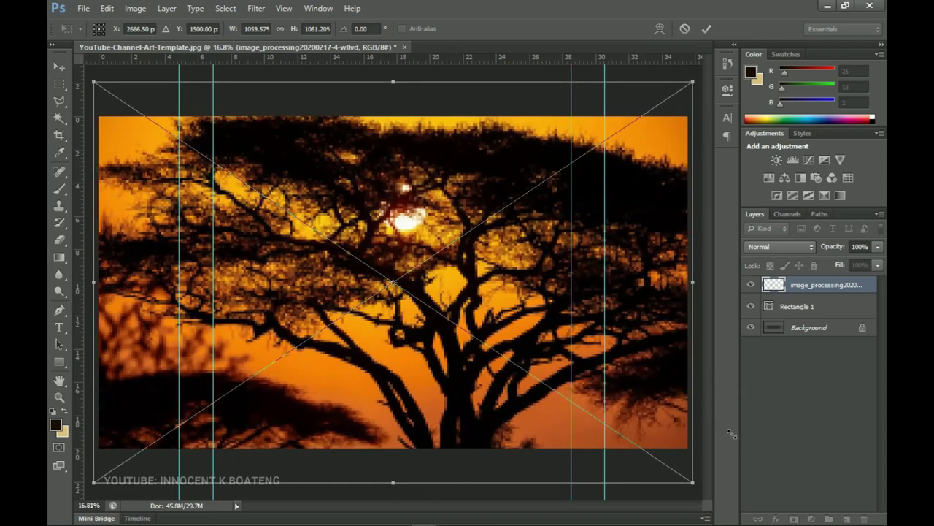
key(Return)
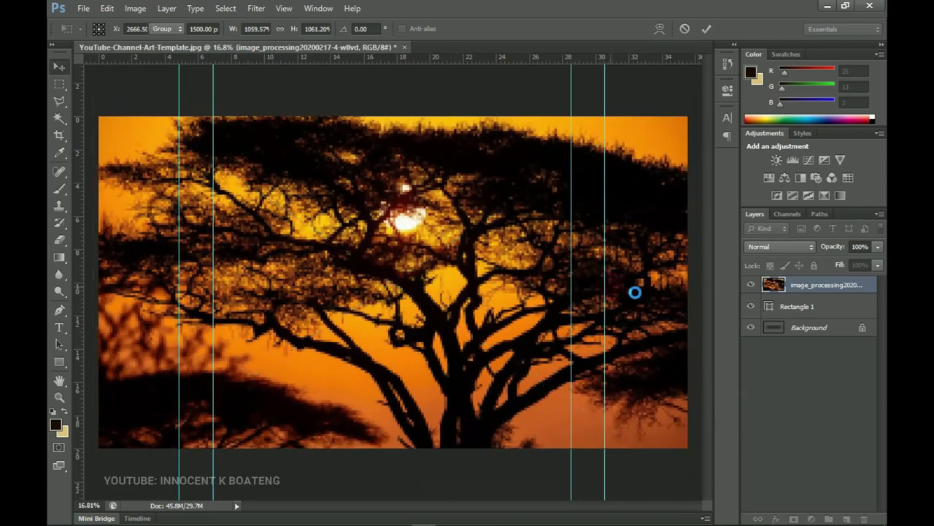
Clip the tree image to the white rectangle and move it up until the tree's trunk fills the band.
right_click(823, 292)
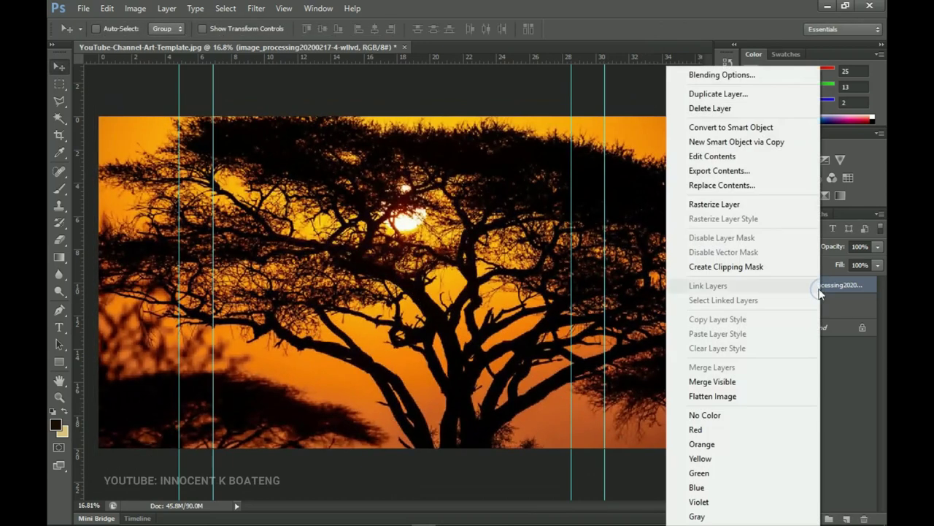
click(759, 267)
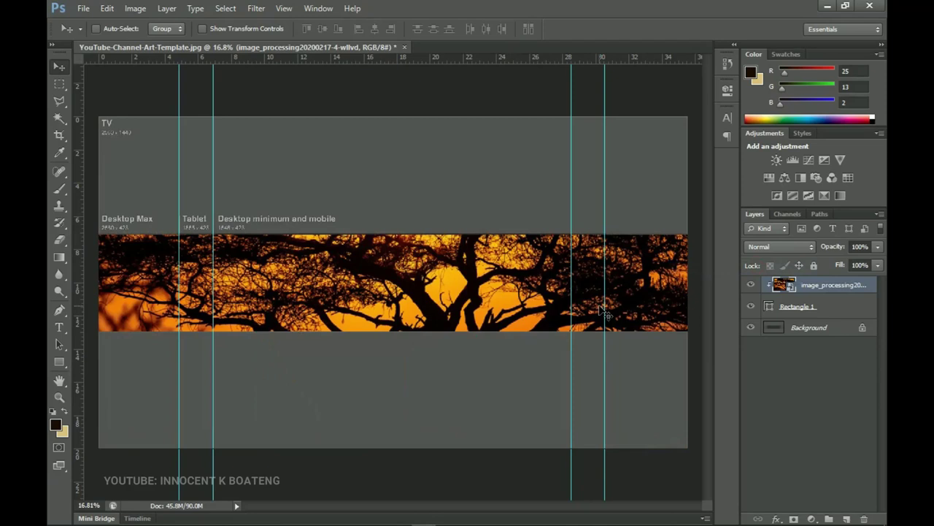
drag(508, 328, 499, 215)
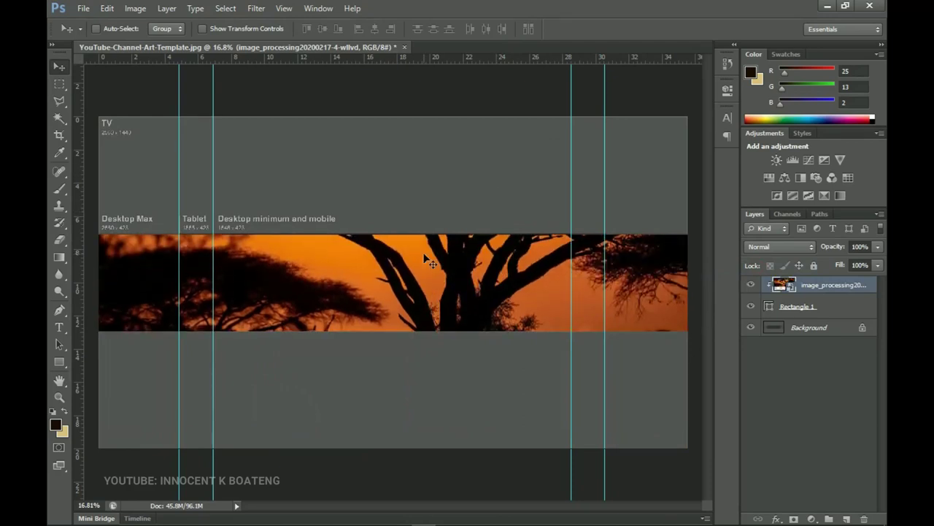
Rasterize the tree image layer and apply a Gaussian Blur with a radius of about 33.2 pixels.
right_click(826, 289)
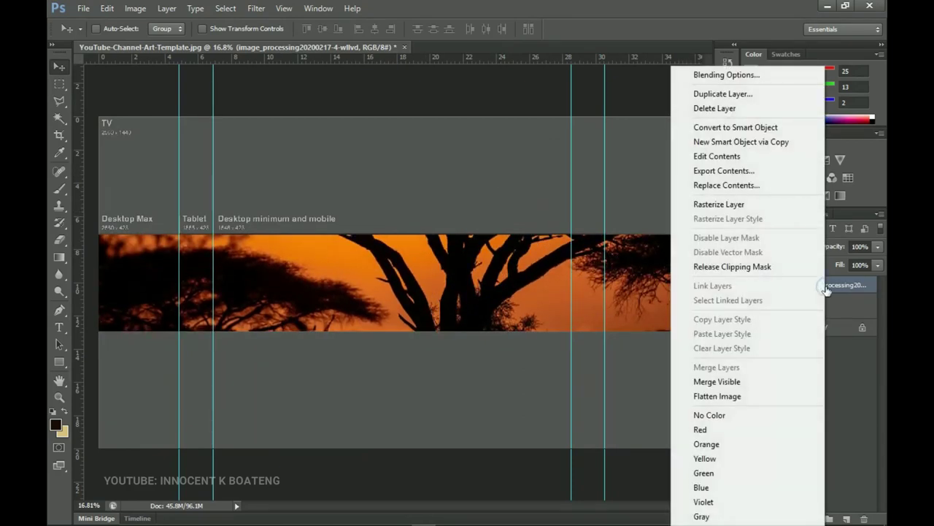
click(719, 203)
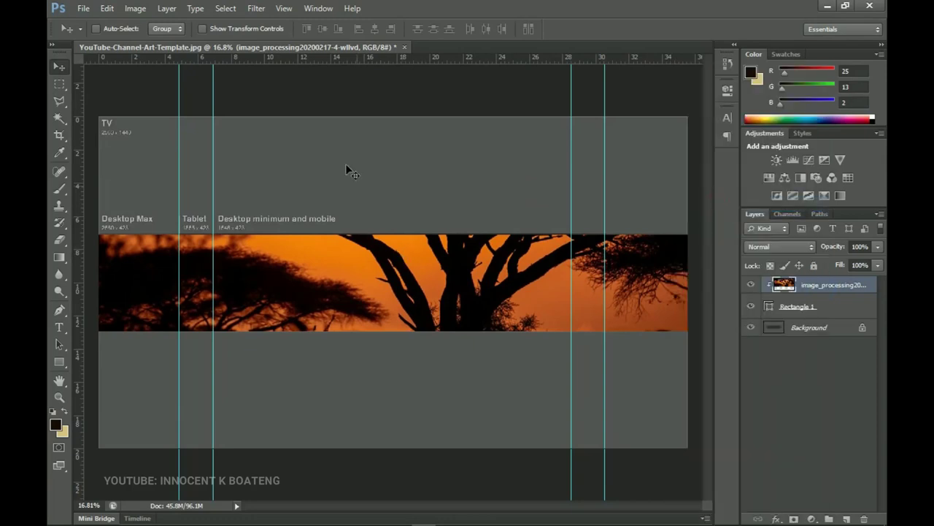
click(259, 9)
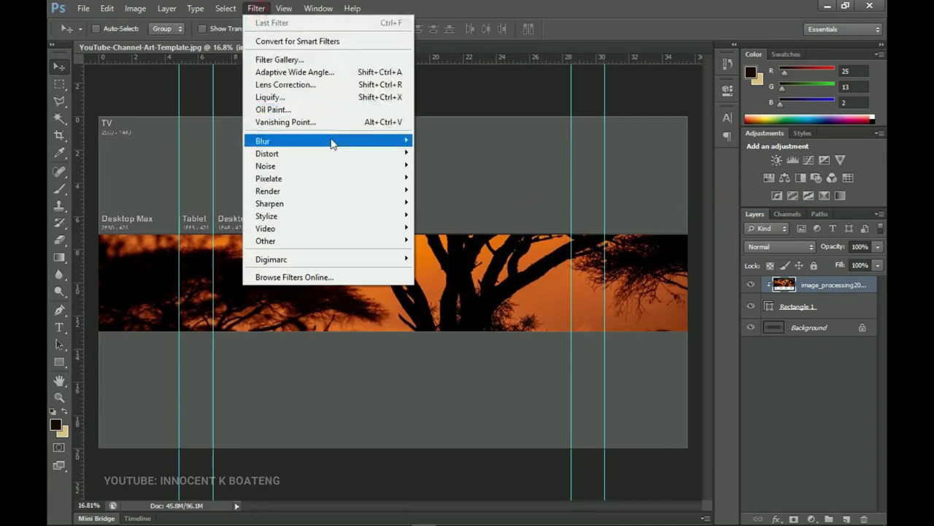
mouse_move(355, 142)
click(474, 235)
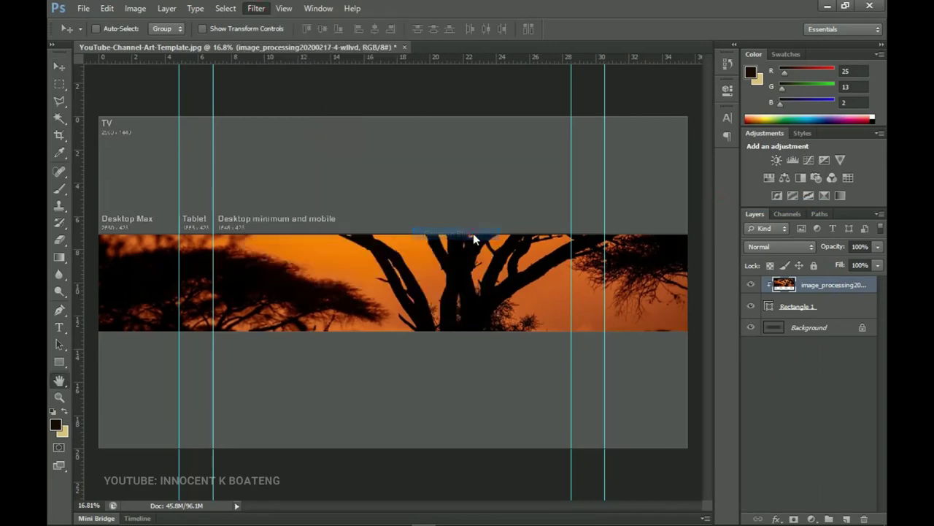
drag(651, 330, 683, 331)
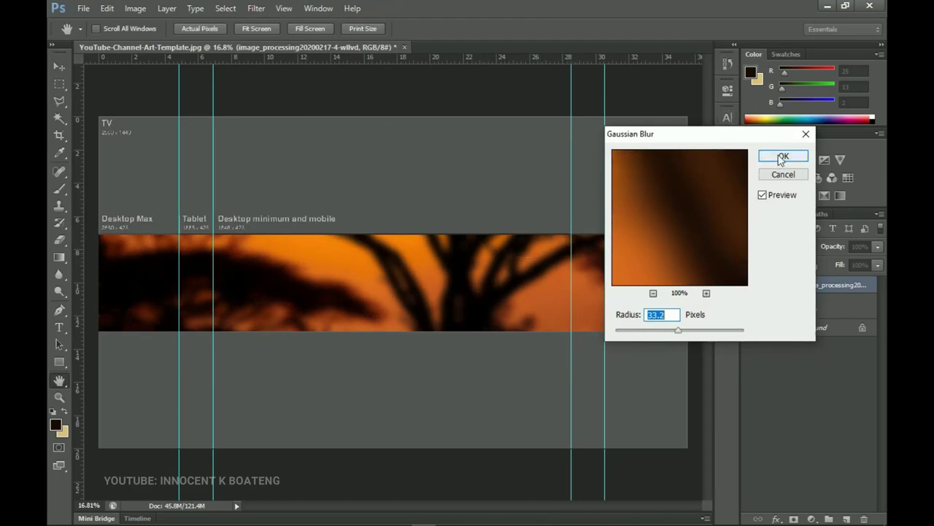
click(782, 158)
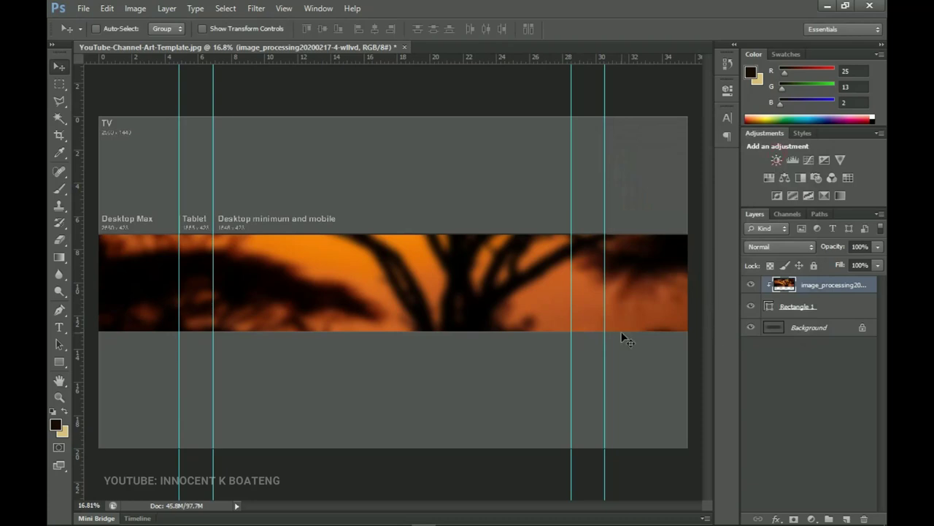
Raise the blurred tree image's saturation to 10 with a Hue/Saturation adjustment.
key(ctrl+u)
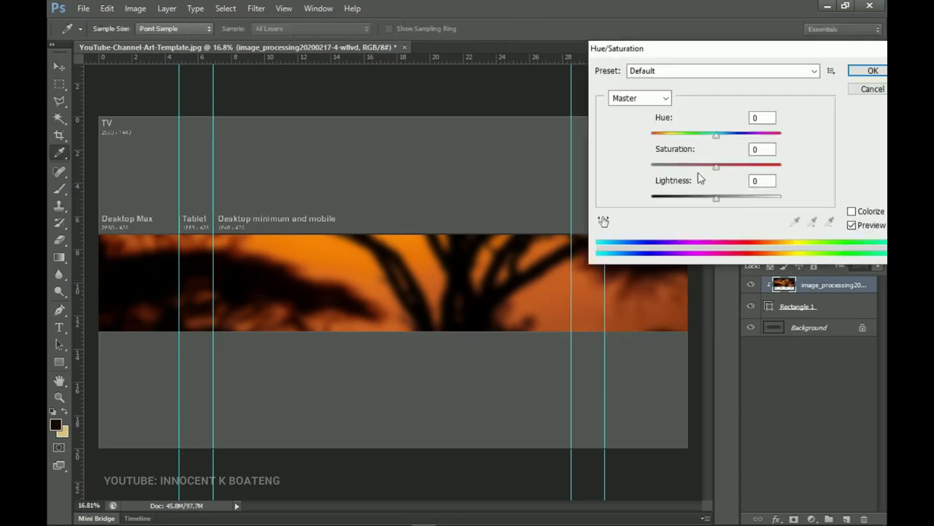
drag(720, 170, 731, 170)
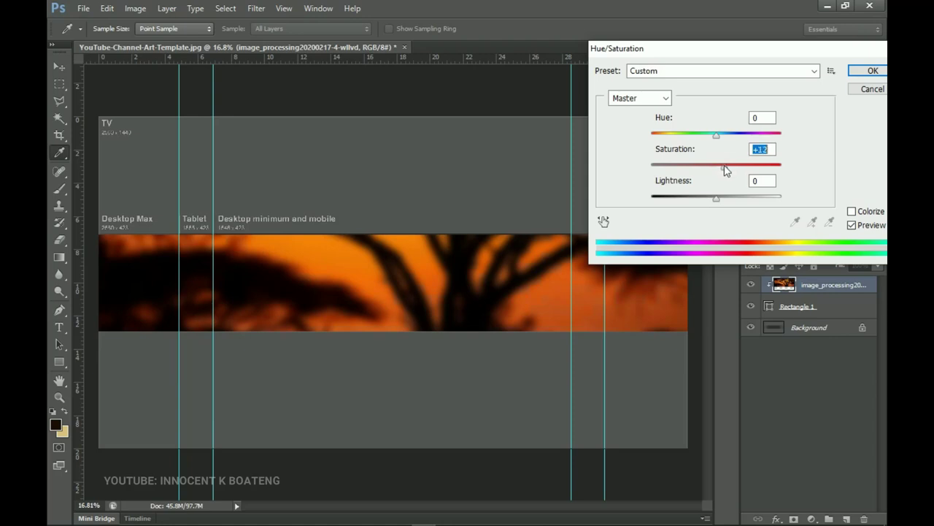
drag(723, 170, 728, 172)
text(10)
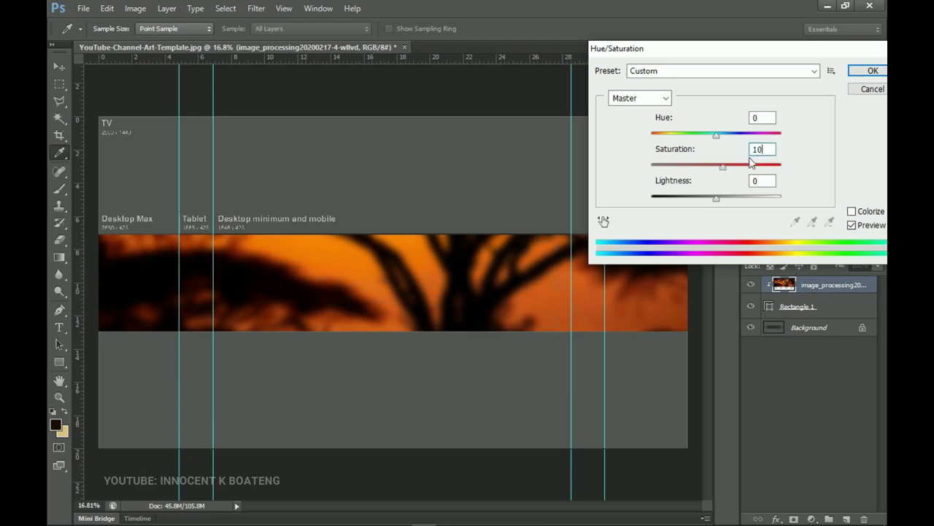
click(874, 71)
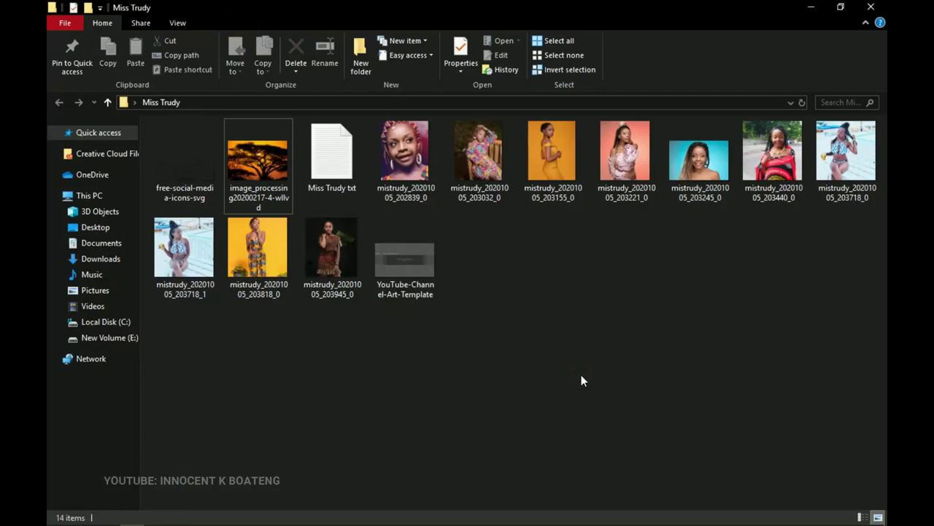
click(703, 169)
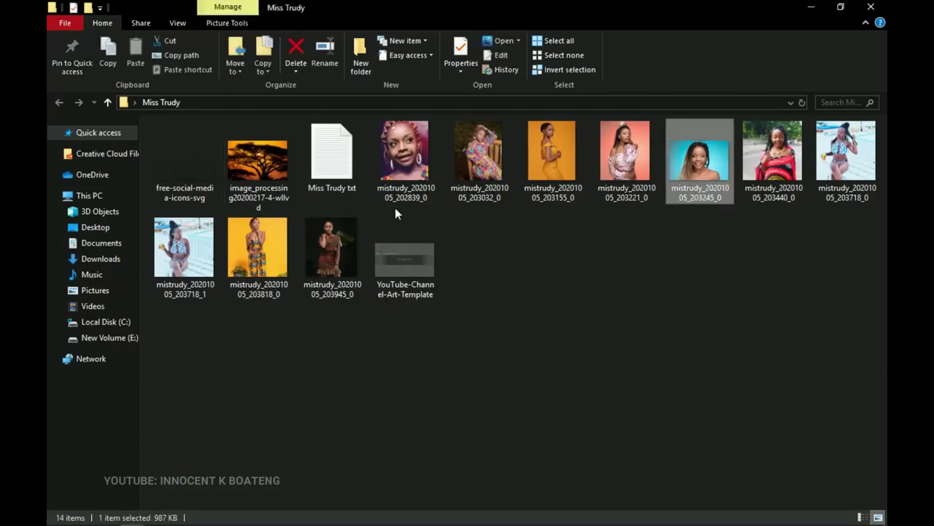
click(400, 191)
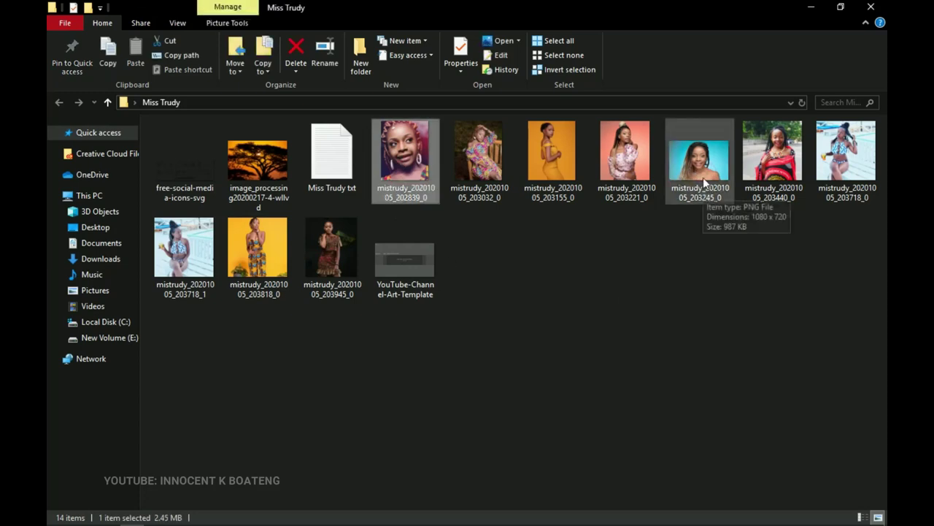
drag(707, 165, 589, 298)
key(Return)
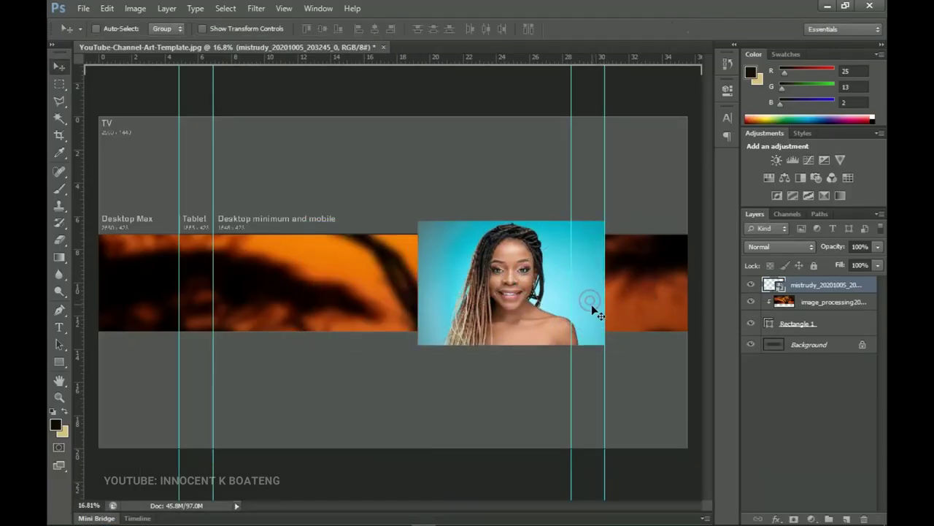
right_click(831, 284)
click(736, 266)
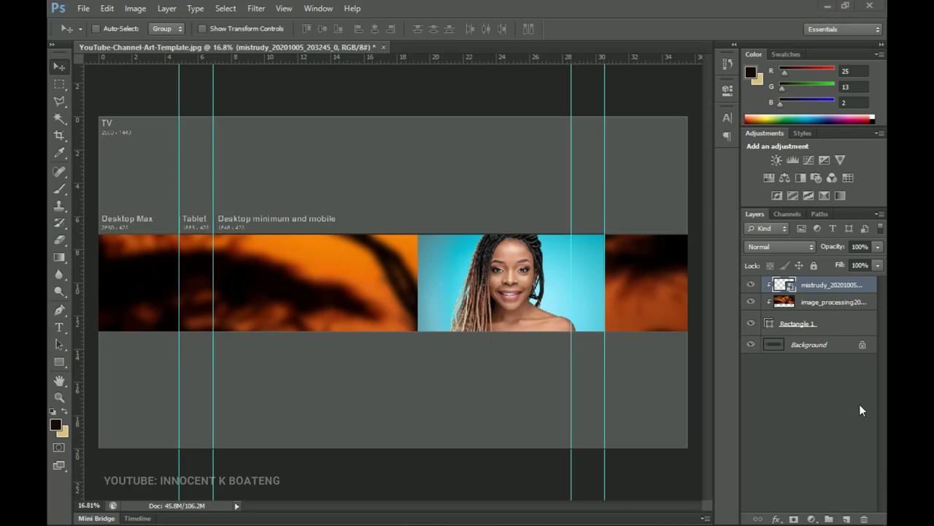
Move the blurred tree image down so that its branches and bright sky fill the band.
click(827, 304)
drag(665, 311, 640, 358)
click(835, 311)
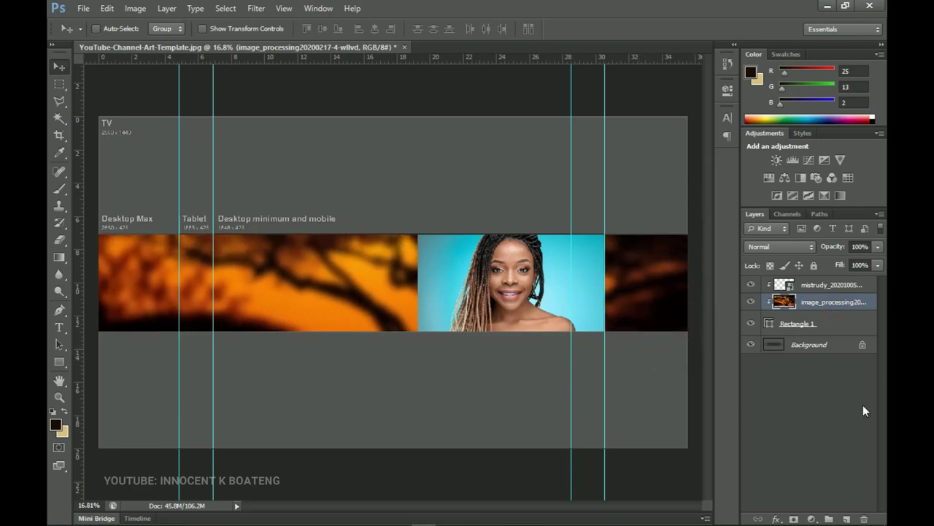
Rasterize the smiling portrait layer and turn it black and white with Desaturate.
click(814, 290)
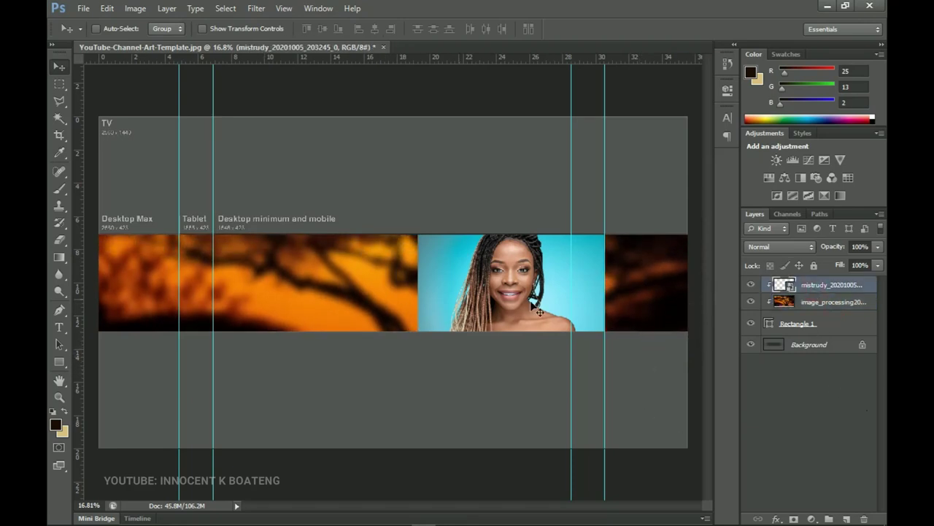
right_click(819, 292)
click(719, 203)
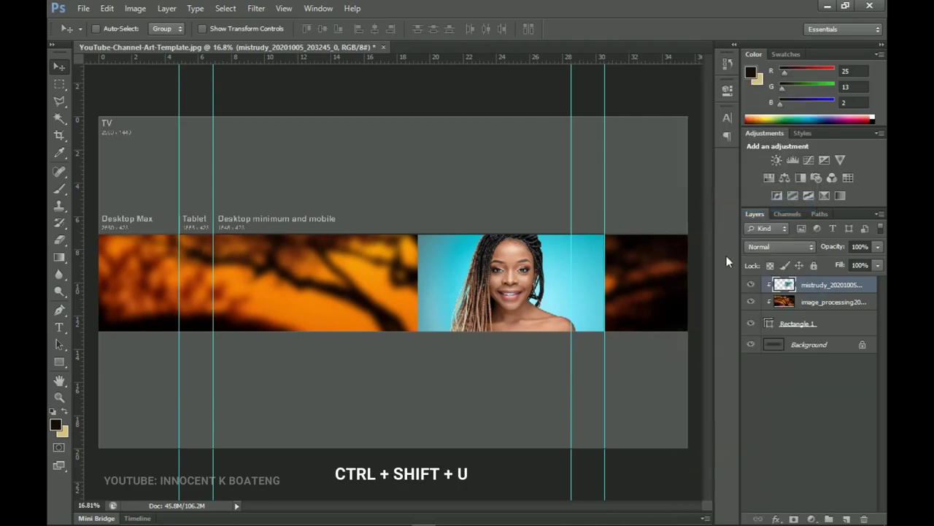
key(ctrl+shift+u)
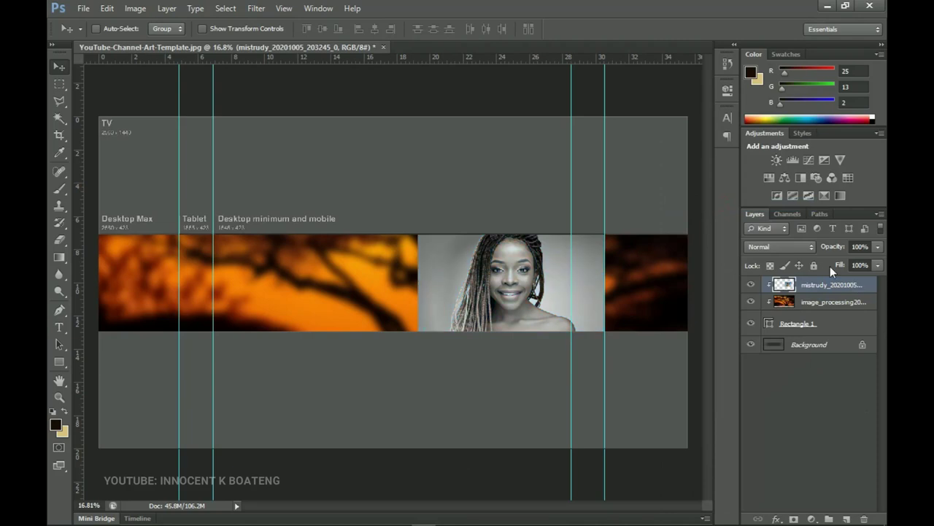
Blend the grey portrait as Soft Light at 70% opacity, shifted toward the band's right end.
click(809, 249)
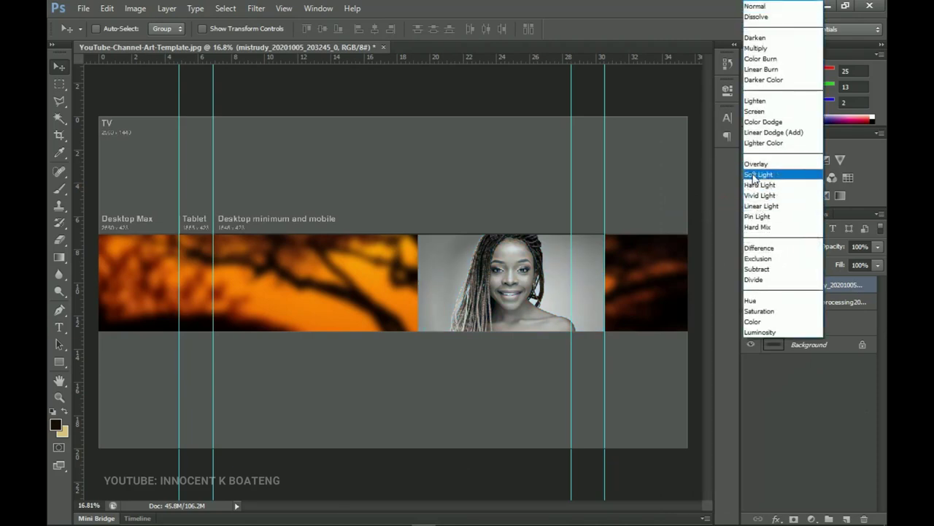
click(755, 174)
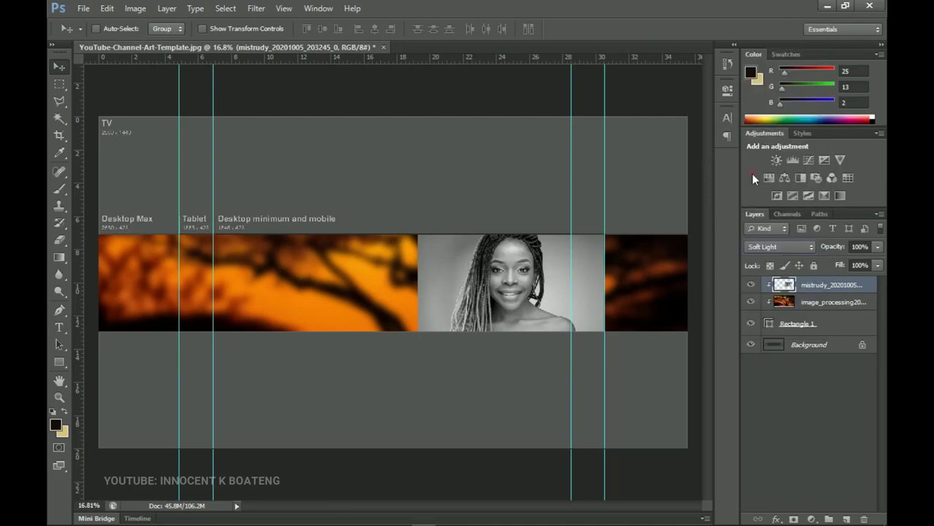
drag(511, 316, 560, 316)
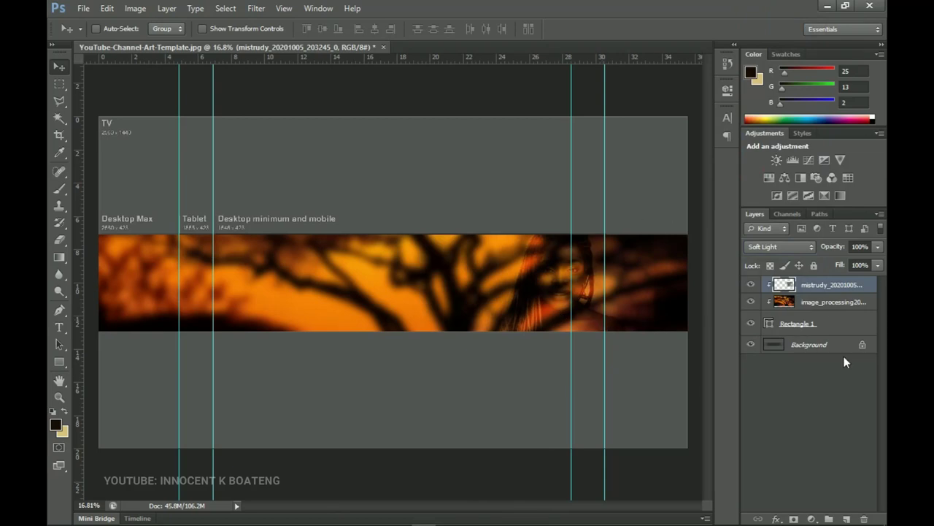
drag(833, 249, 819, 249)
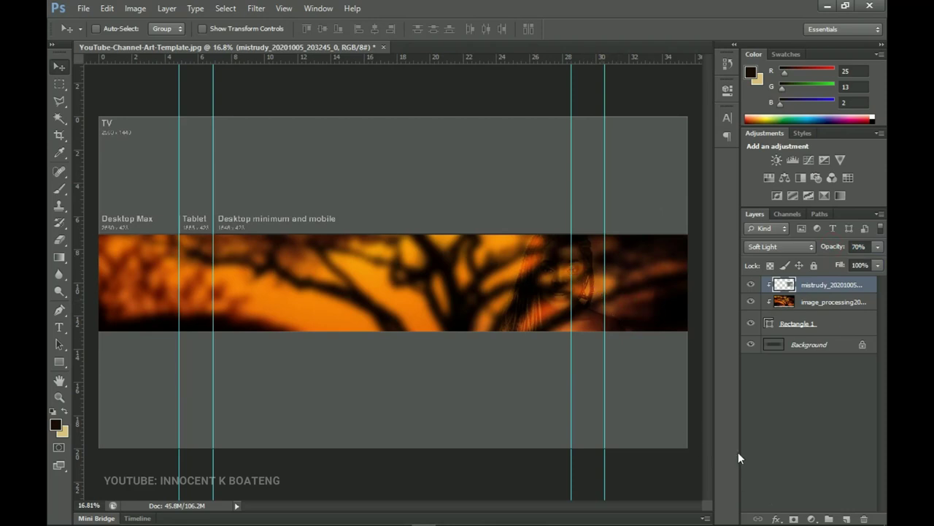
Scale the right-hand portrait down slightly so that more of the head fits in the band.
key(ctrl+t)
drag(652, 219, 632, 234)
key(Return)
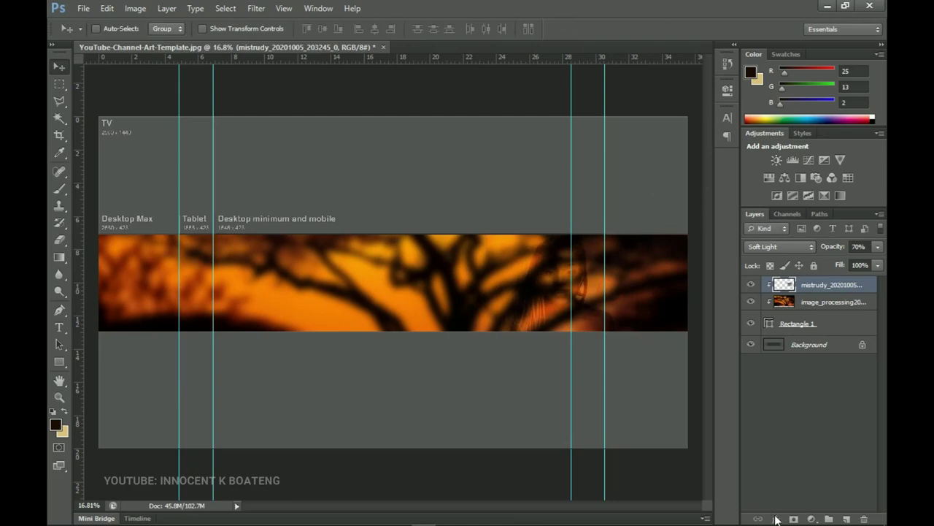
Add a layer mask to the right-hand portrait and paint out its side edges in black with a 500 px brush.
click(794, 518)
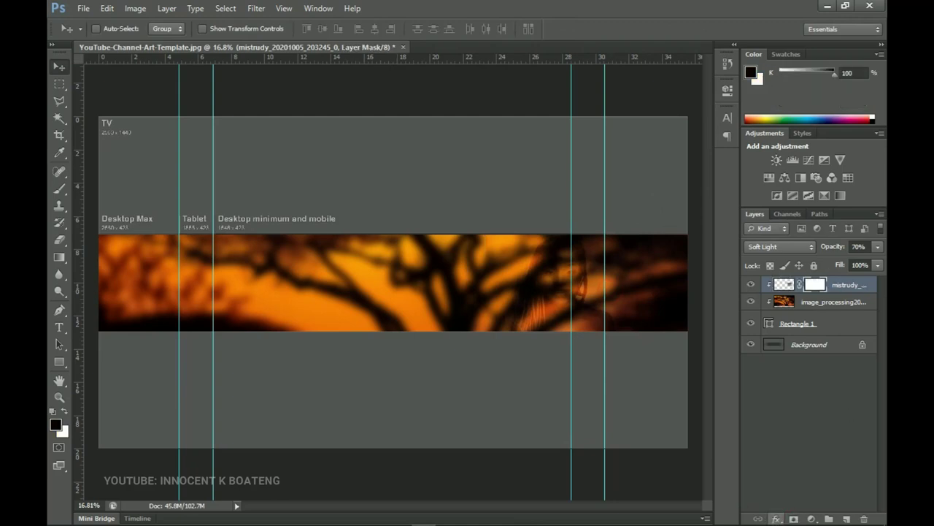
key(b)
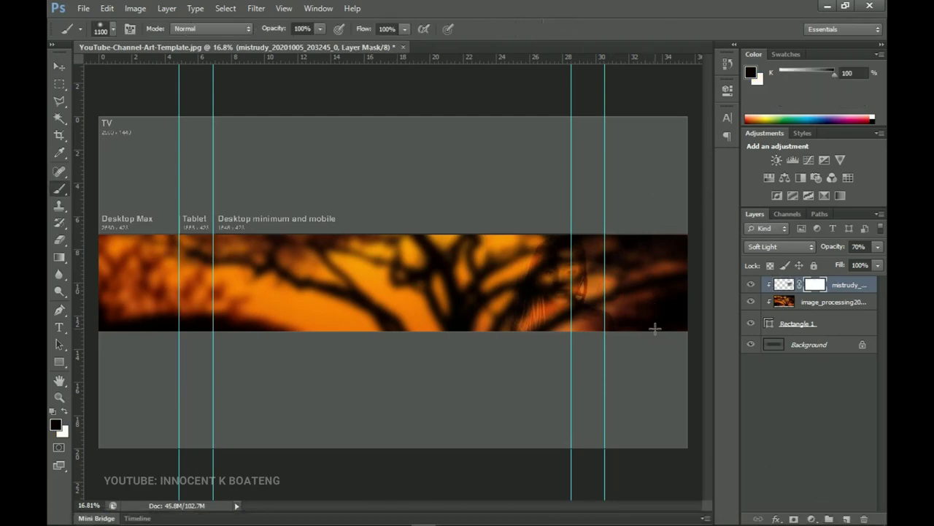
key(bracketleft)
key(bracketleft)
key(bracketleft)
key(bracketleft)
key(bracketleft)
key(bracketleft)
mouse_move(635, 282)
mouse_down()
mouse_move(638, 234)
mouse_move(552, 327)
mouse_move(487, 324)
mouse_move(476, 314)
mouse_move(465, 249)
mouse_move(477, 239)
mouse_move(381, 358)
mouse_move(397, 413)
mouse_up()
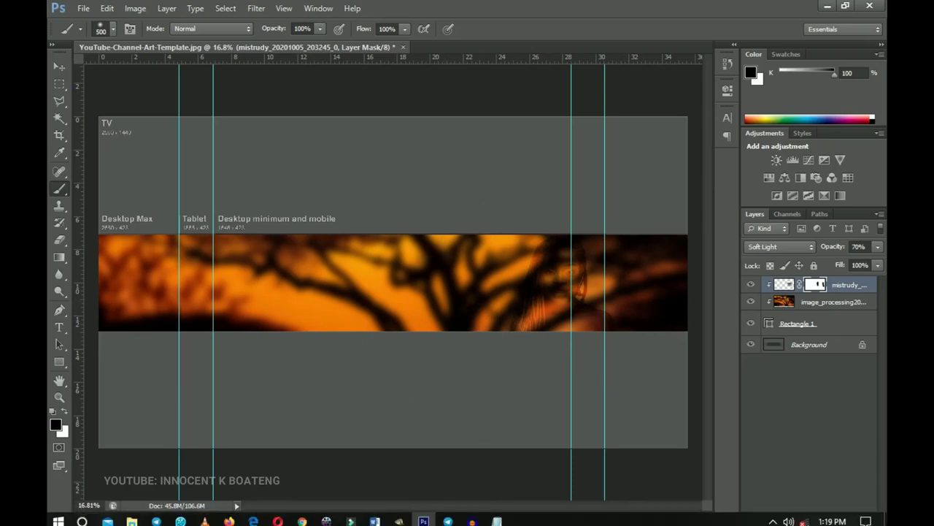
Place the portrait mistrudy_20201005_202839_0 from the project folder and clip it to the band.
click(144, 516)
click(409, 172)
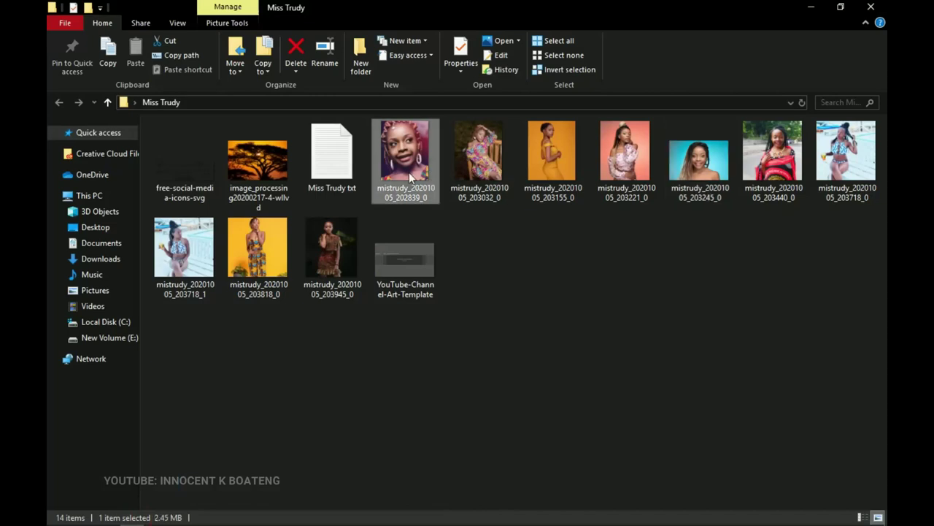
drag(403, 176, 334, 330)
key(Return)
key(b)
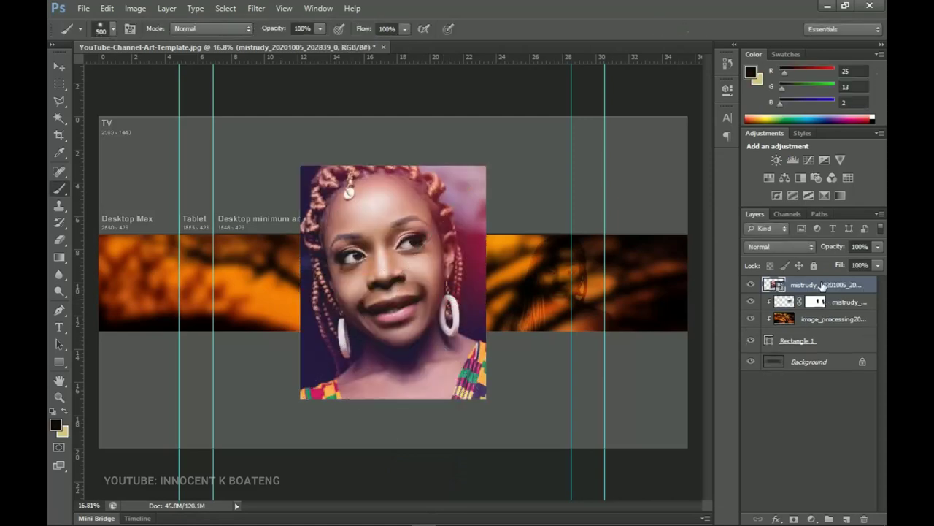
right_click(823, 285)
click(723, 268)
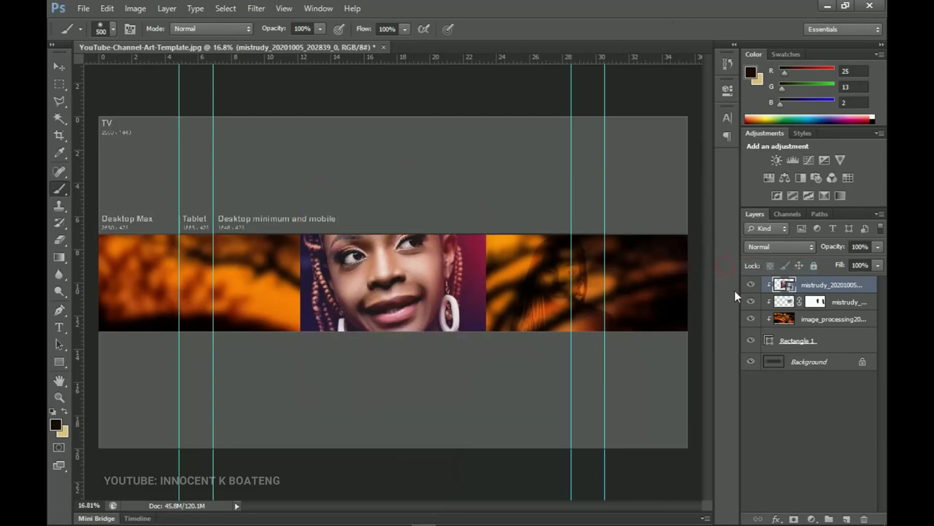
Scale the second portrait down and position it in the left part of the band, right of the tablet guide.
key(ctrl+t)
drag(485, 170, 446, 217)
drag(351, 276, 316, 290)
key(Return)
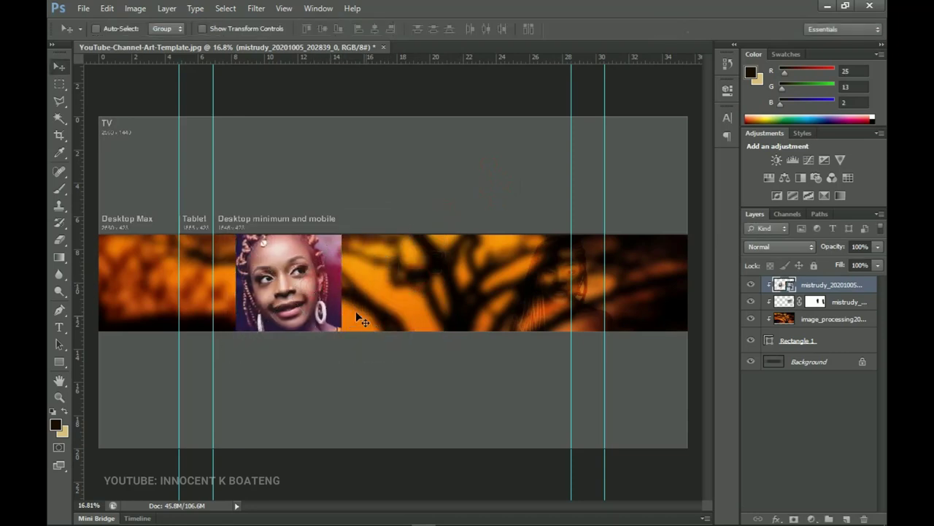
Rasterize the left-hand portrait layer and remove its colour with Desaturate.
right_click(822, 285)
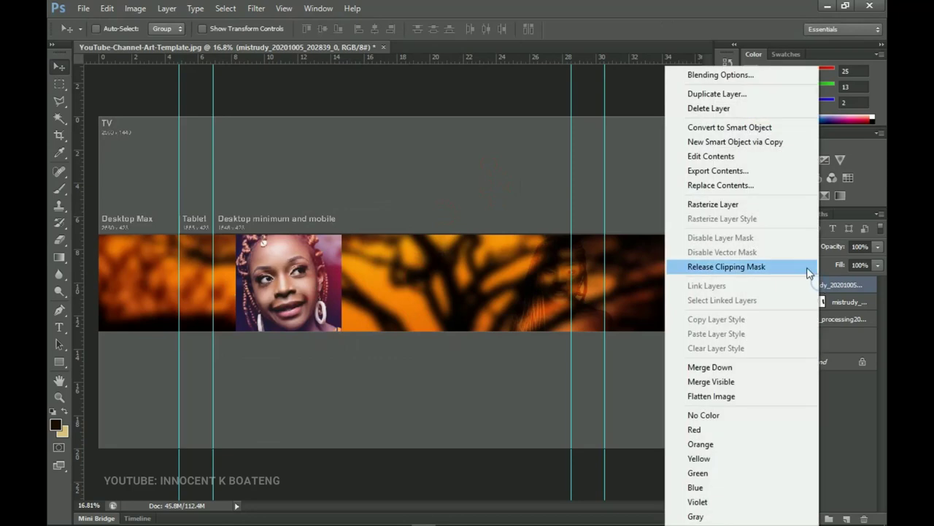
click(723, 203)
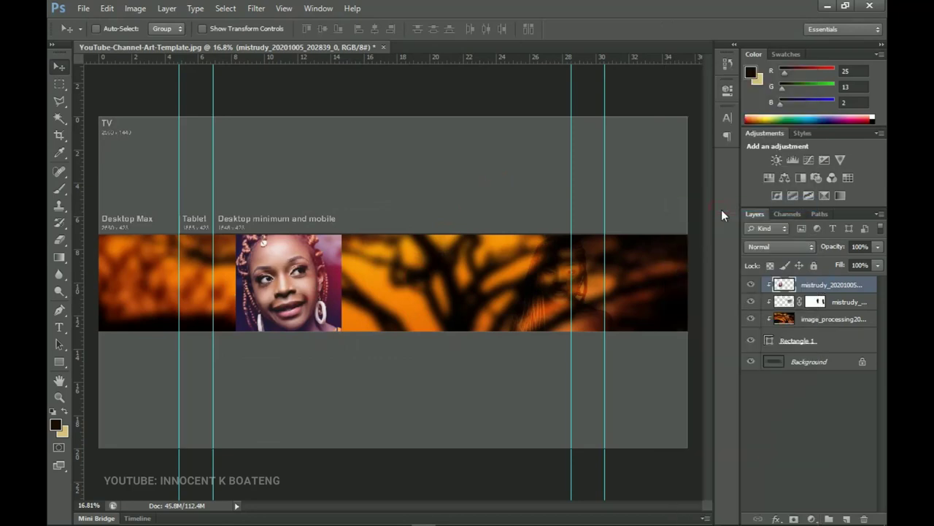
key(ctrl+shift+u)
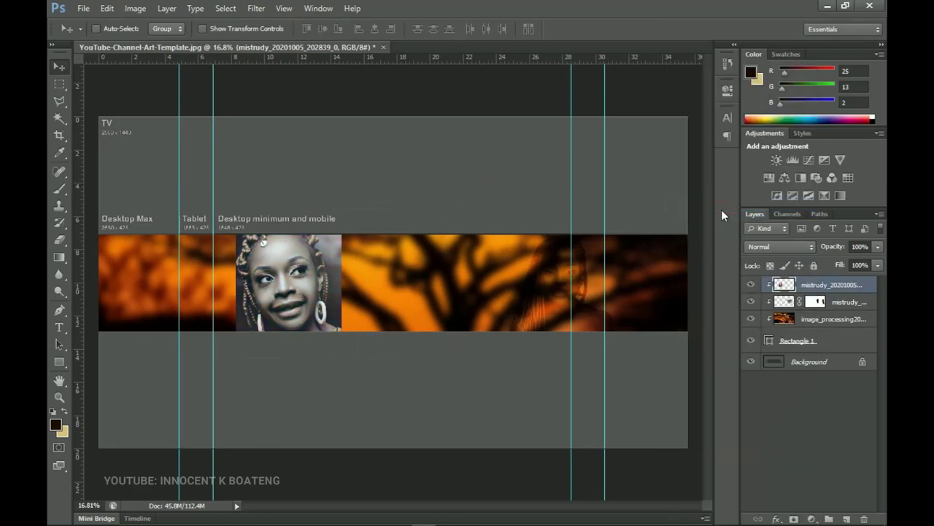
Set the left-hand portrait's blend mode to Soft Light and its opacity to 58%.
click(789, 246)
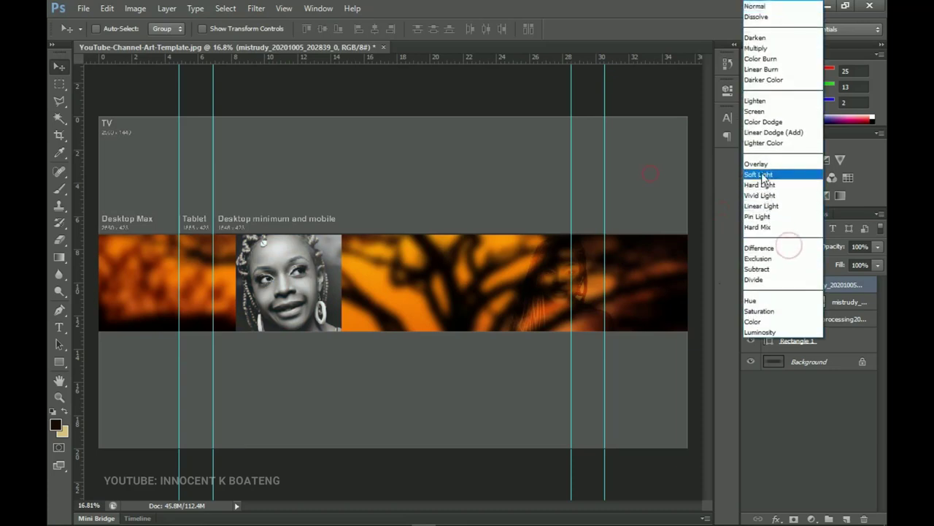
click(763, 174)
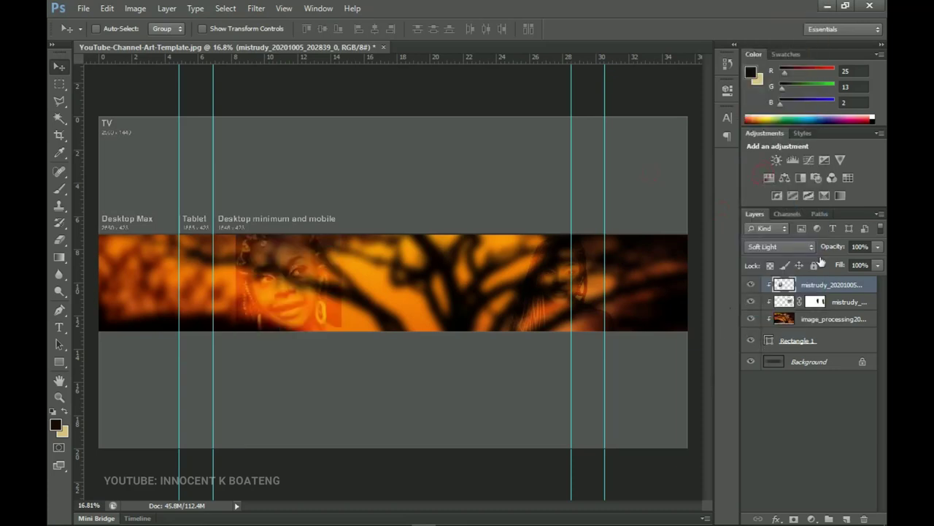
drag(838, 249, 804, 250)
key(Return)
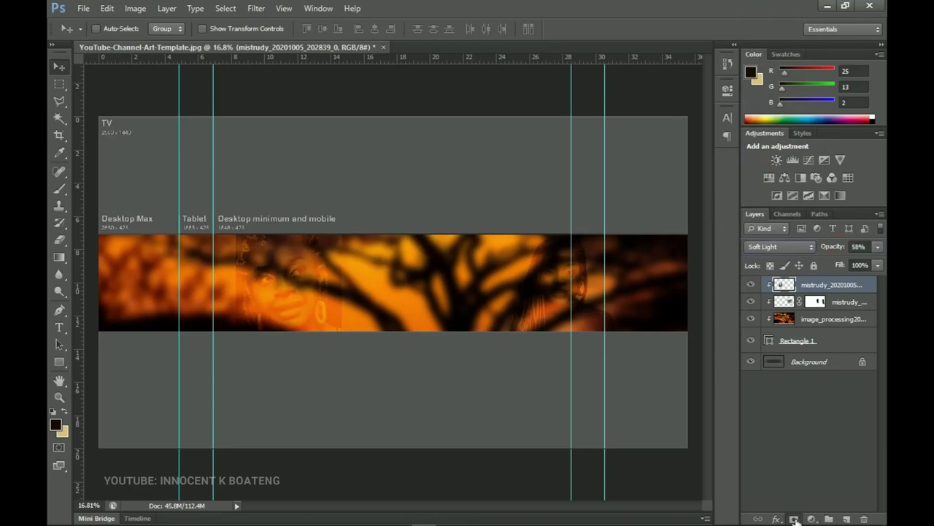
Add a layer mask to the left-hand portrait and fade out both of its side edges with a 500 px black brush.
click(793, 518)
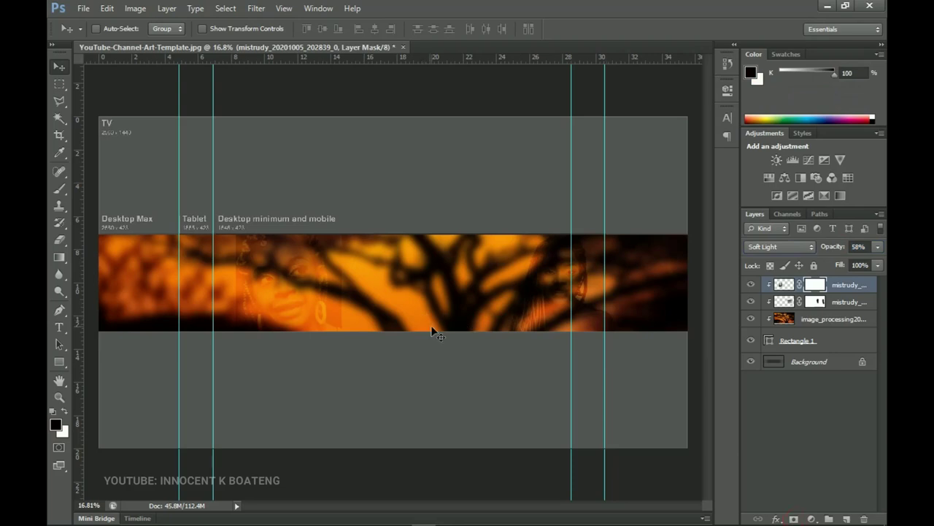
key(b)
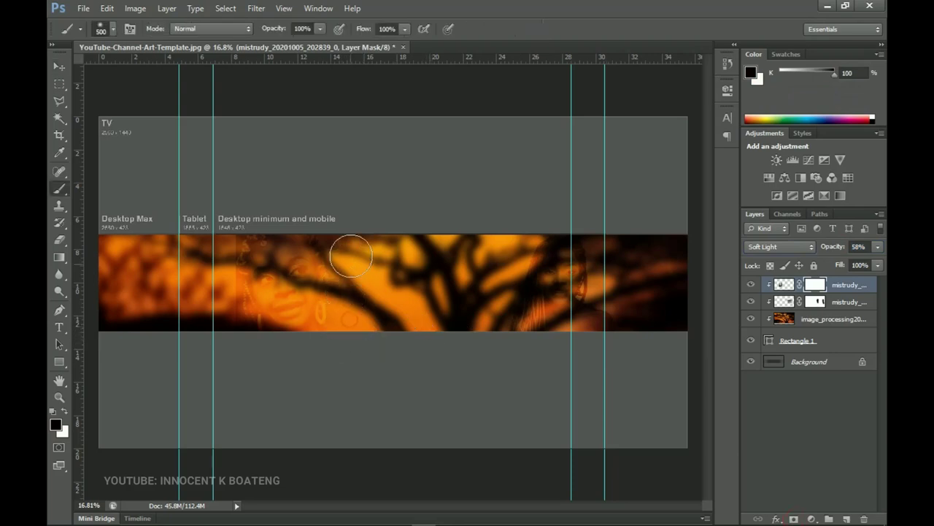
drag(351, 216, 217, 349)
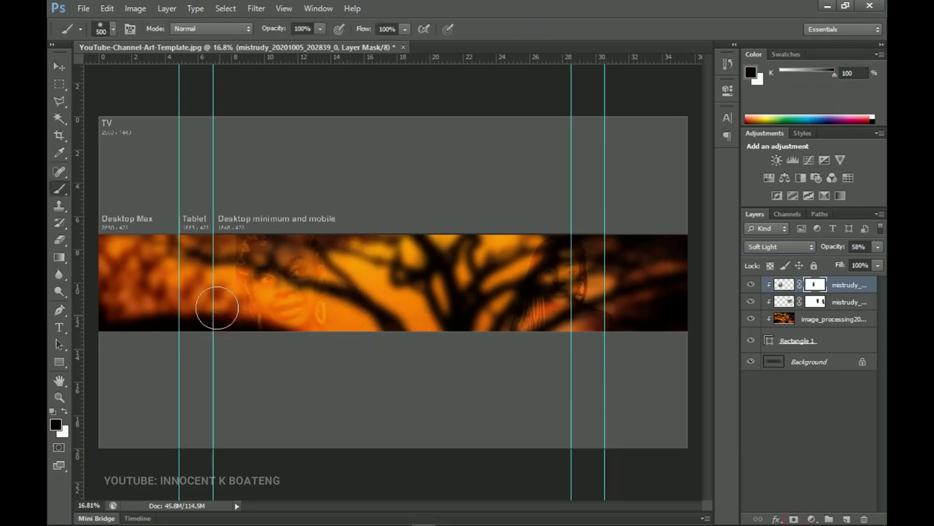
drag(227, 227, 223, 244)
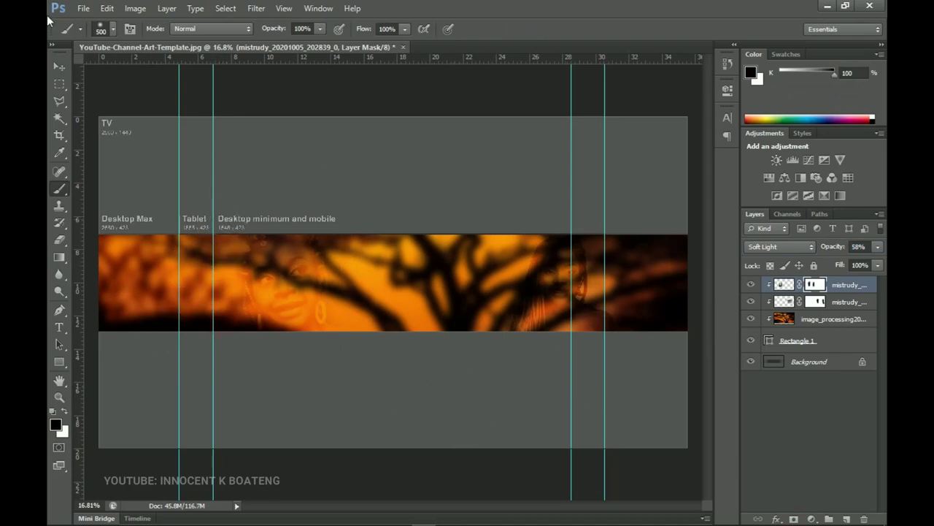
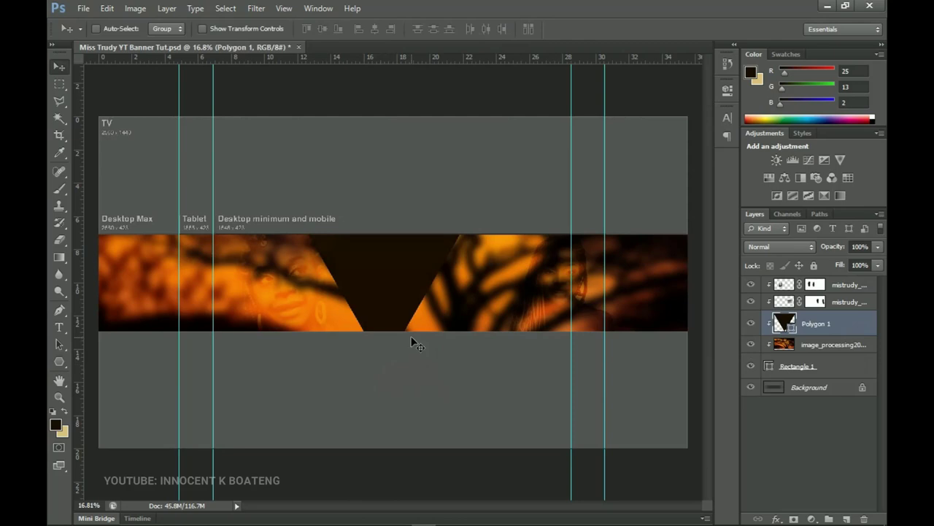
Center the dark triangle horizontally on the canvas and move it up until its tip meets the band's lower edge.
click(376, 27)
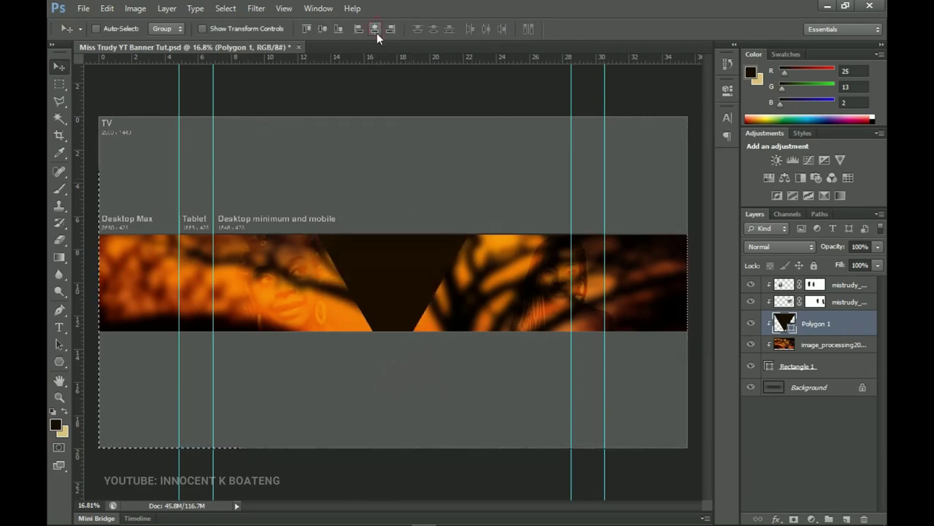
drag(443, 305, 456, 281)
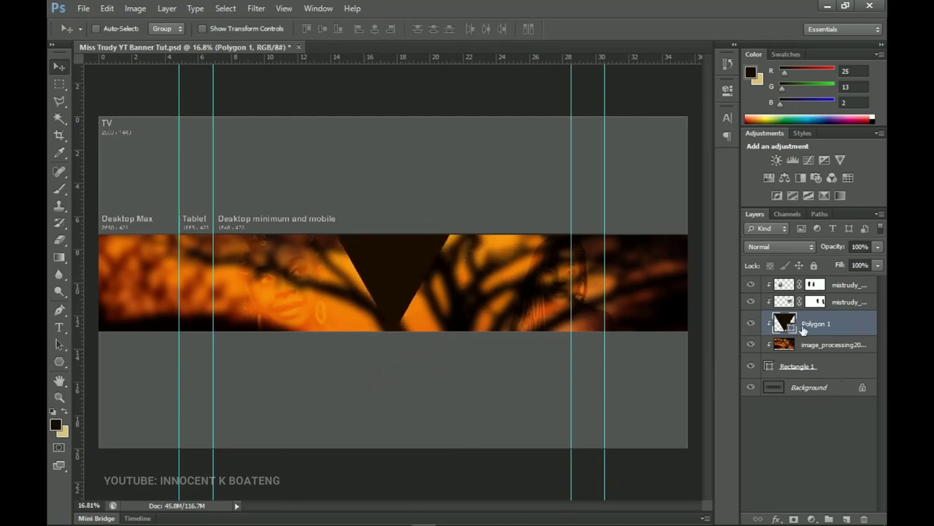
Bring the central triangle layer above both portrait layers and change its fill colour to pure black.
key(ctrl+bracketright)
key(ctrl+bracketright)
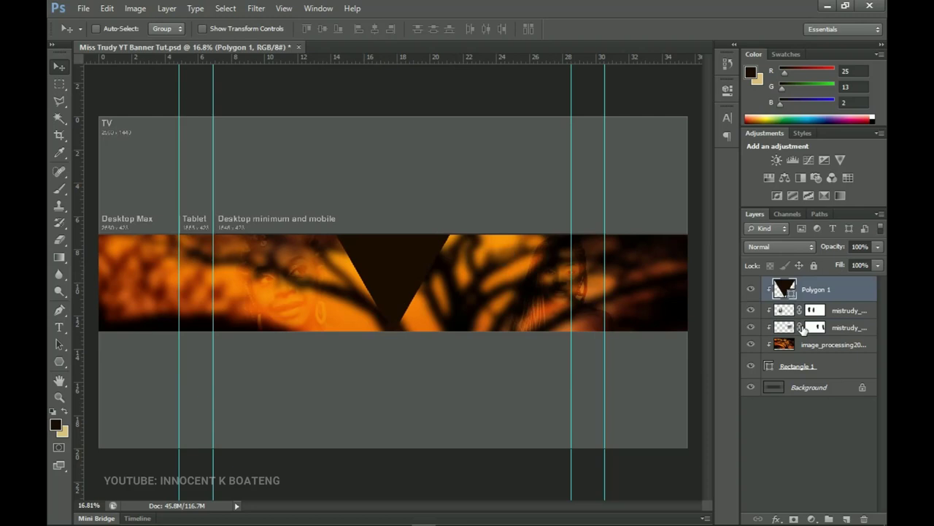
double_click(784, 290)
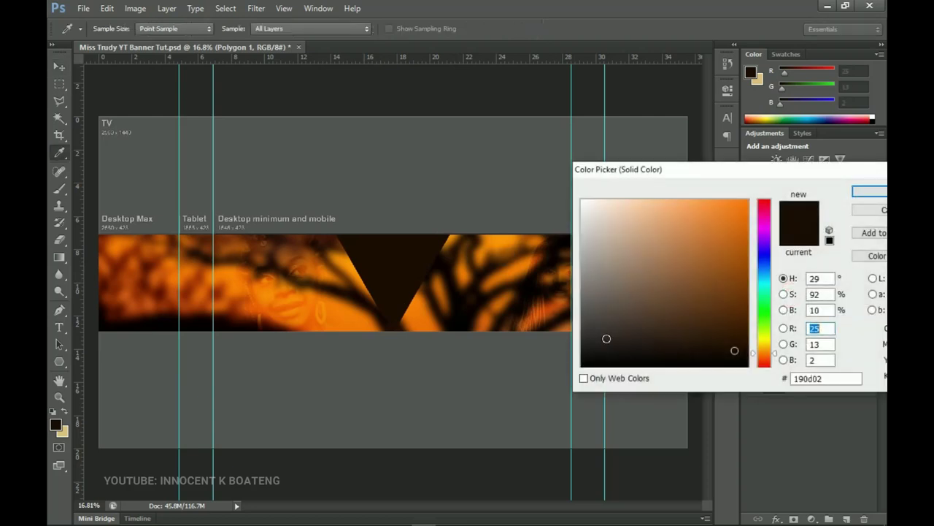
click(582, 365)
key(Return)
key(v)
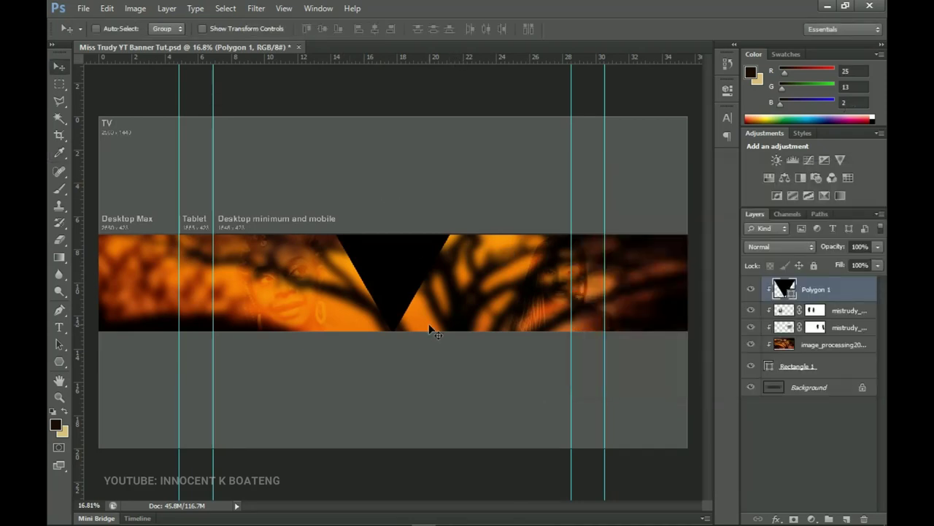
Set the triangle's opacity to 30% and add a clipped duplicate scaled about its center to about 1184 × 1025 px.
key(3)
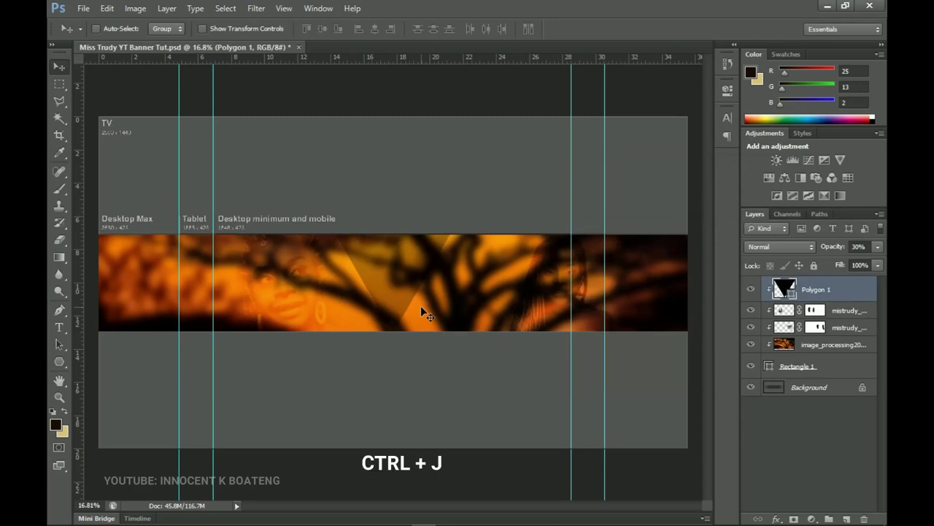
key(ctrl+j)
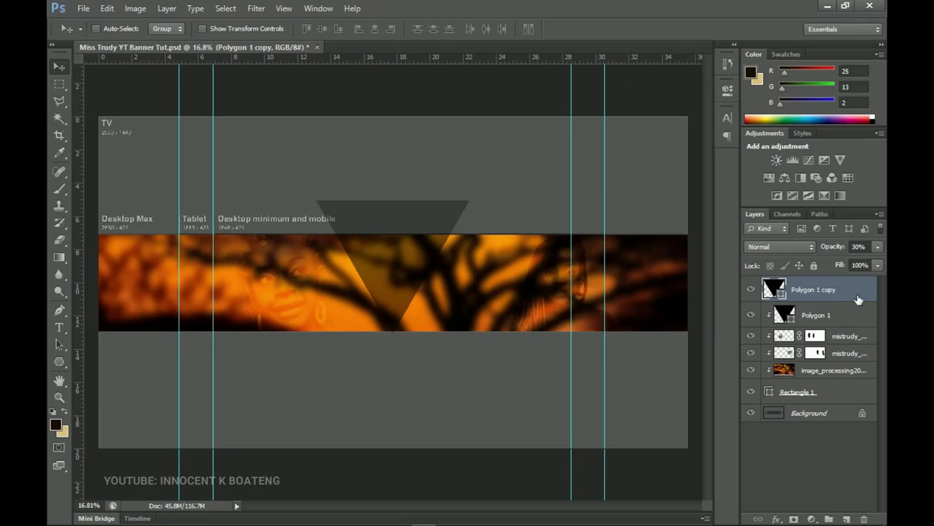
right_click(816, 289)
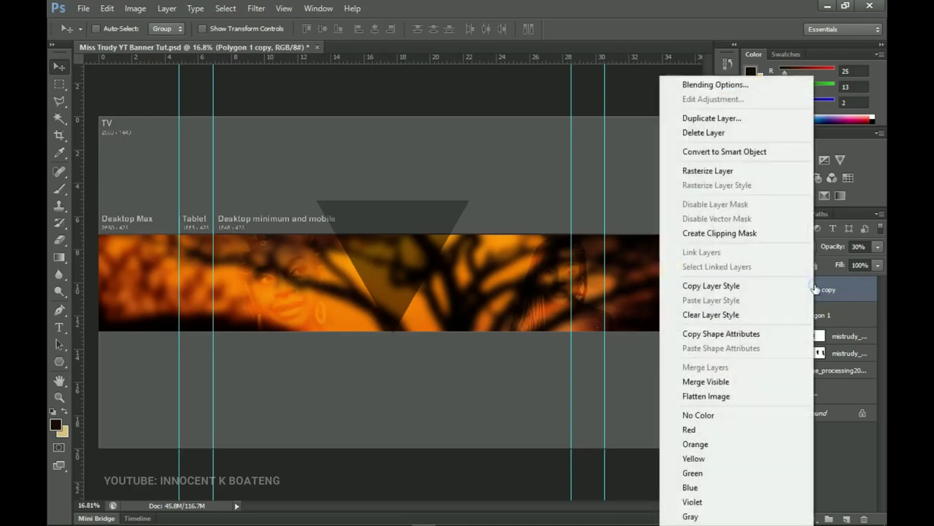
click(745, 235)
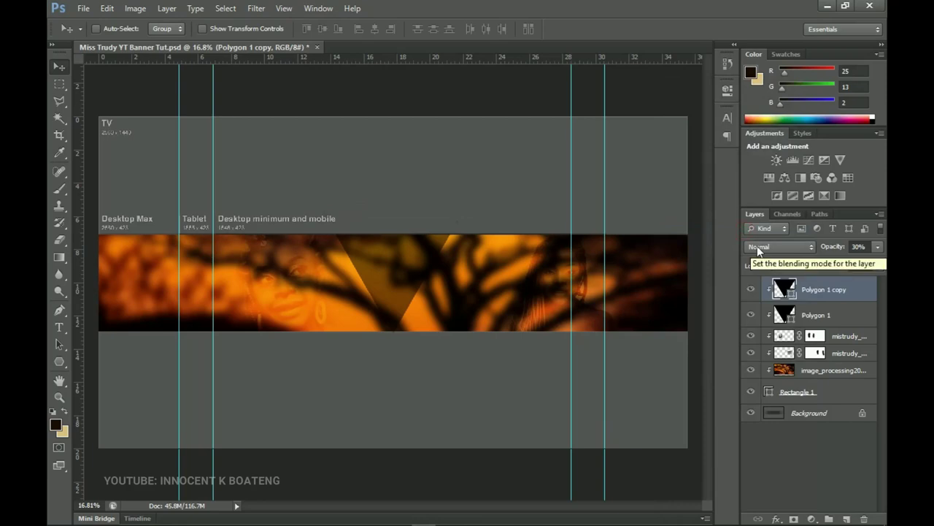
key(ctrl+t)
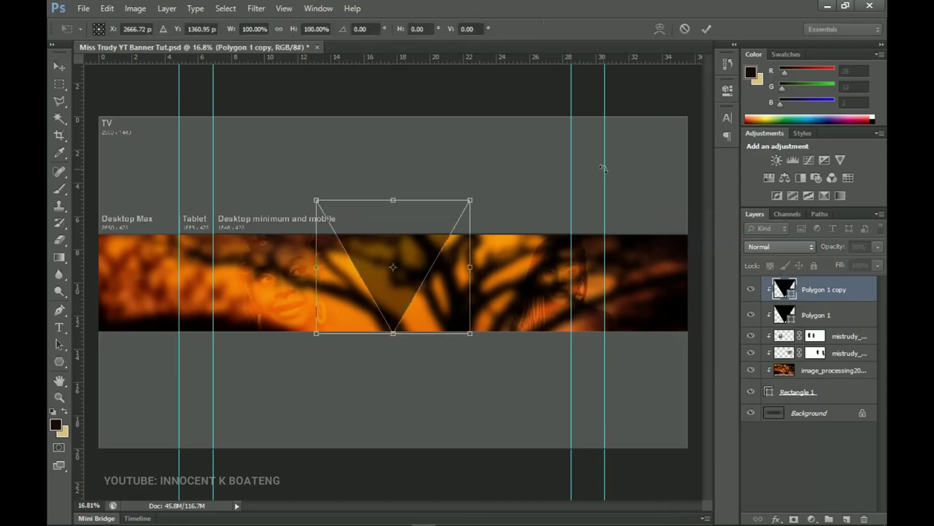
drag(471, 200, 457, 209)
key(Return)
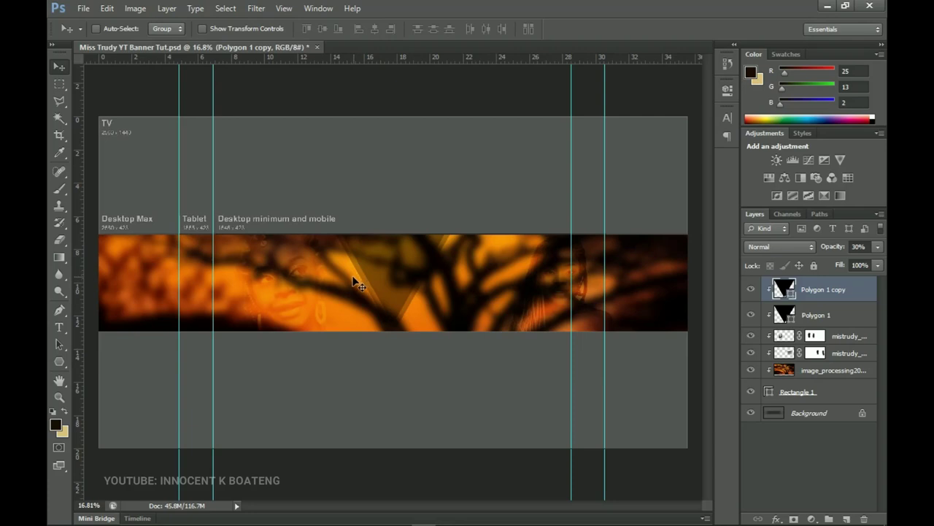
Add a new layer and draw a rounded rectangle with a 50 px radius over the band's left end.
click(62, 364)
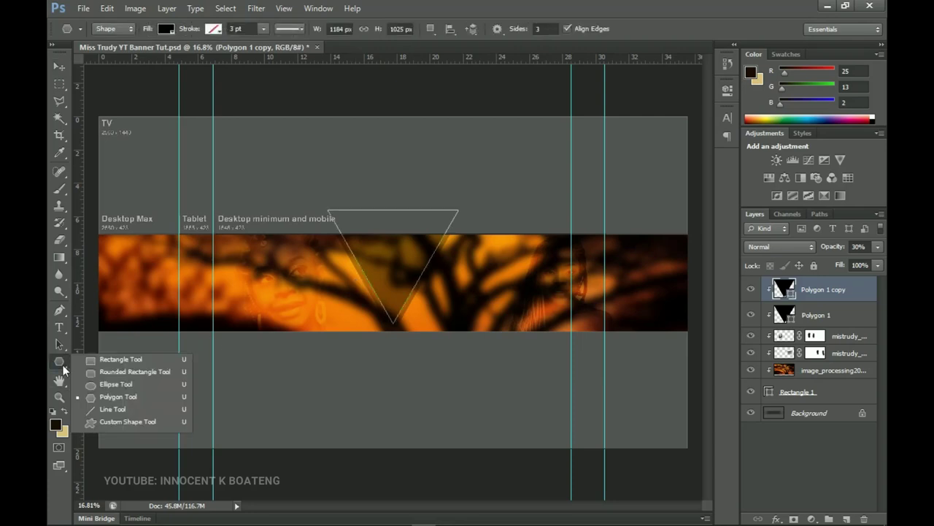
click(110, 373)
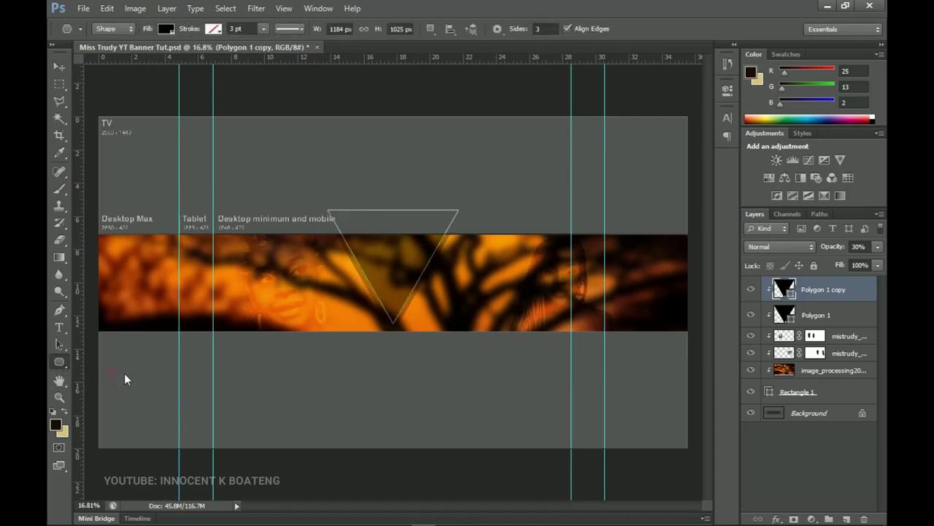
click(846, 518)
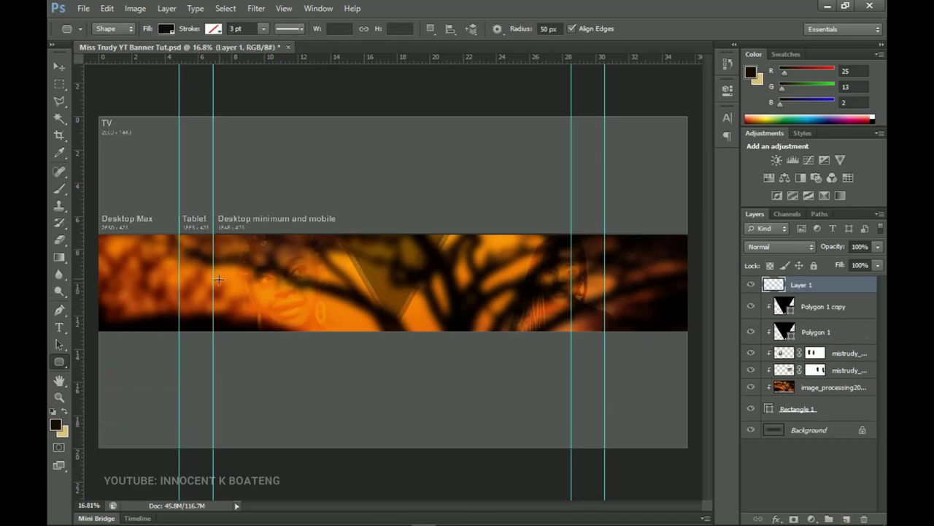
drag(102, 213, 217, 321)
Rotate the rounded rectangle by about -48.6° into a diamond.
key(ctrl+t)
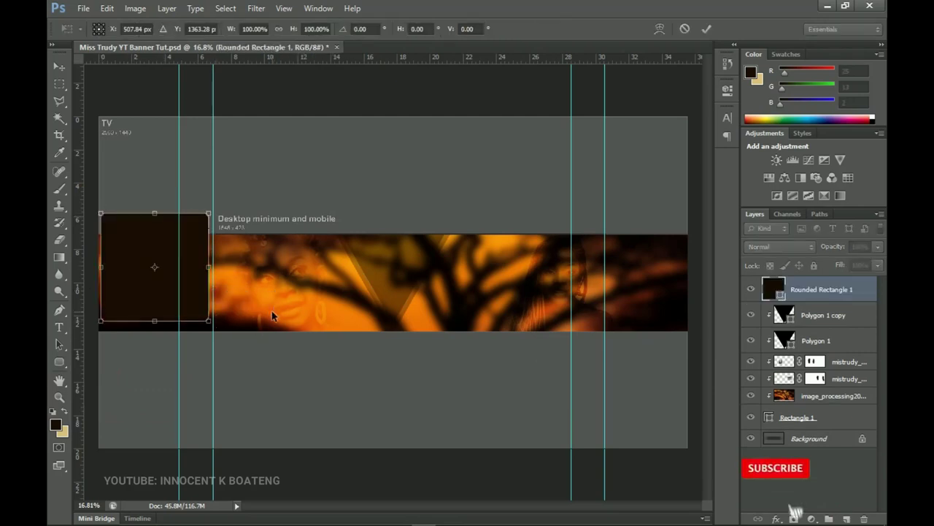
drag(234, 311, 239, 238)
key(Return)
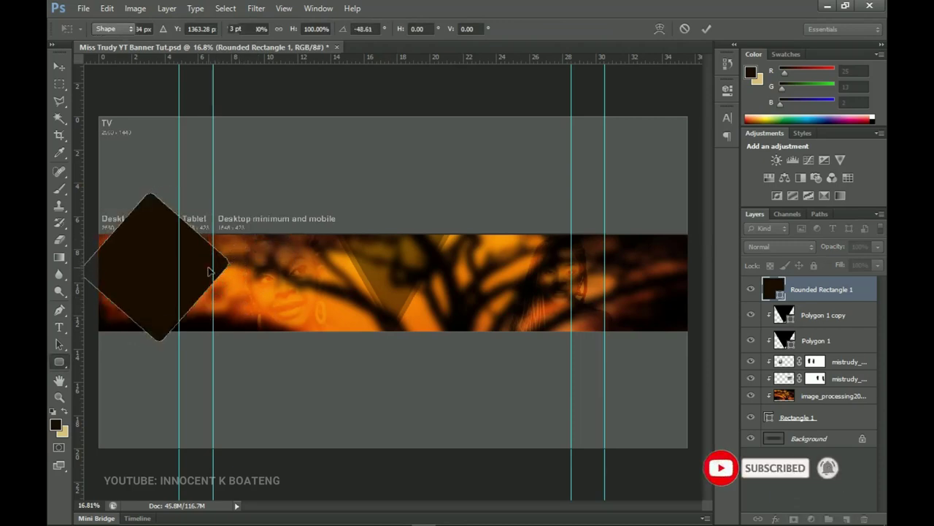
key(v)
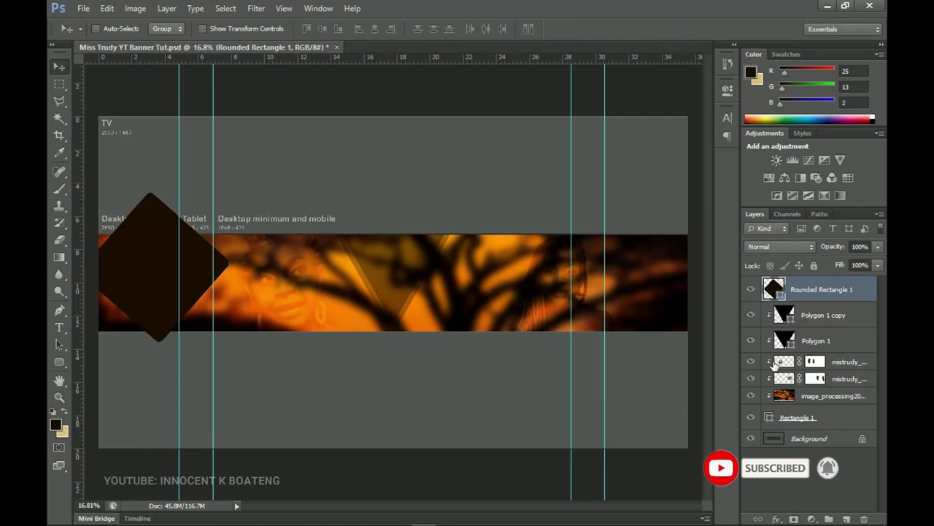
Clip the rotated rounded rectangle to the banner band and move it up and left, partly off the canvas.
right_click(824, 290)
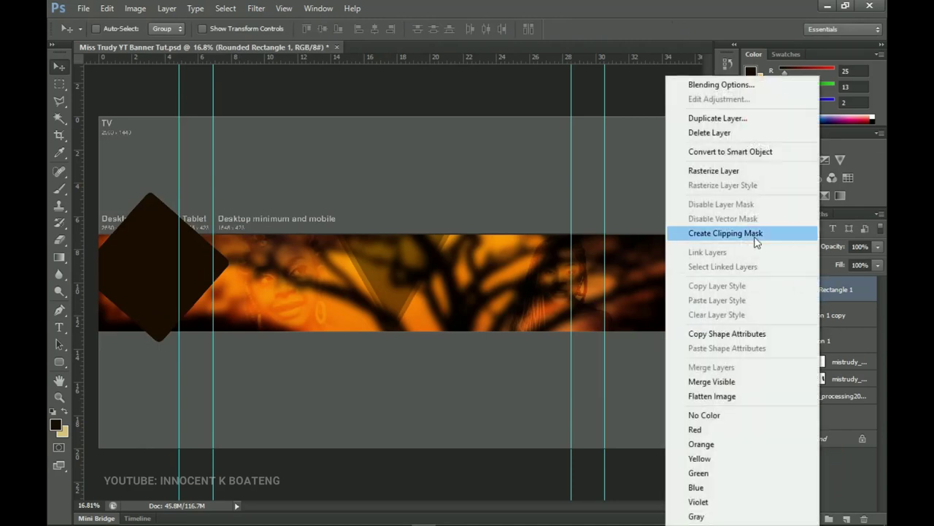
click(719, 234)
drag(327, 314, 292, 291)
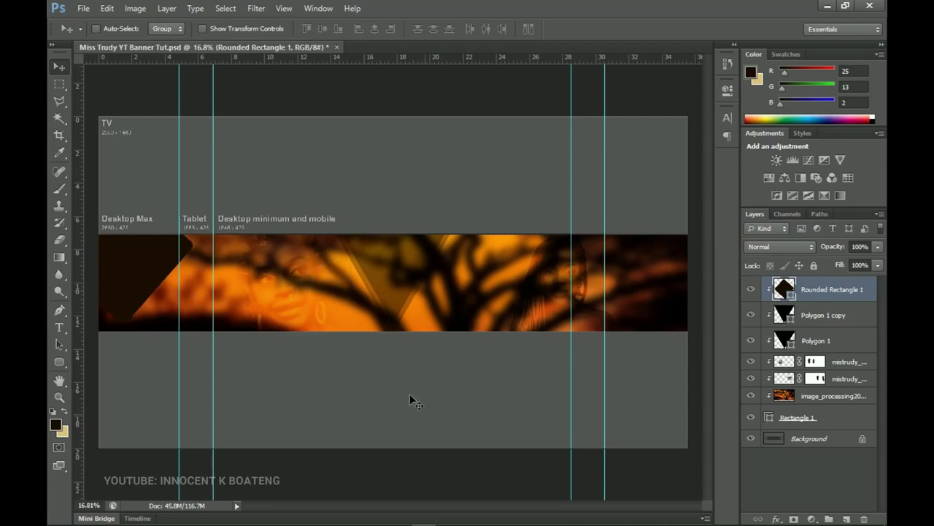
Rotate the rounded rectangle further clockwise and nudge it up and left into the band's upper-left corner.
key(z)
click(132, 281)
key(v)
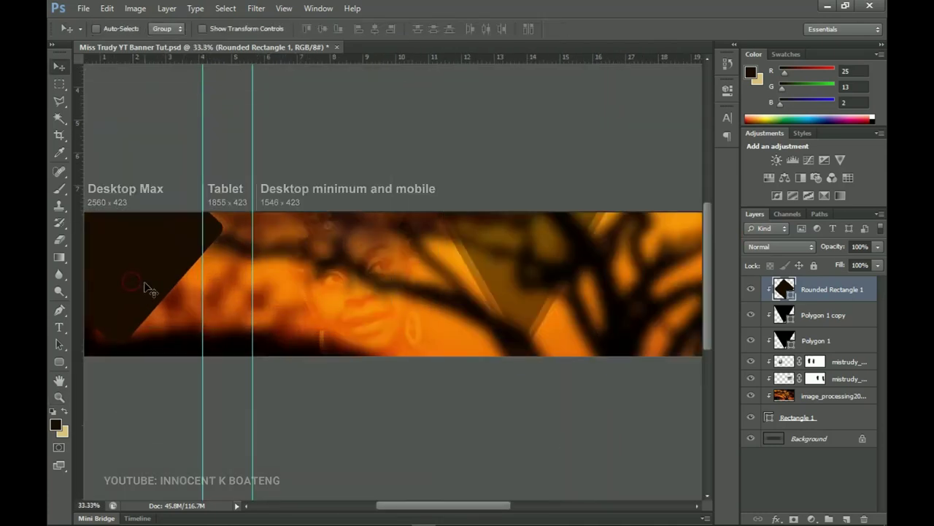
key(ctrl+plus)
drag(390, 260, 327, 264)
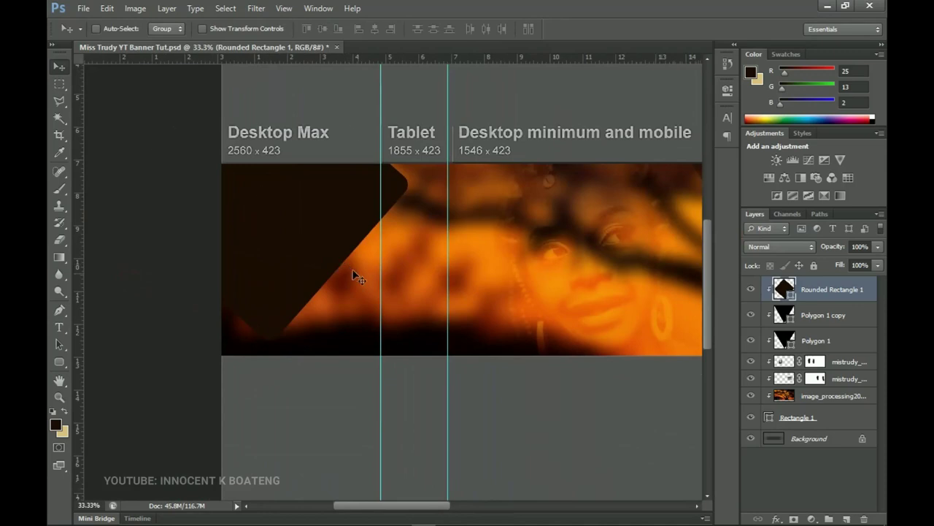
key(ctrl+t)
drag(557, 256, 511, 315)
key(Return)
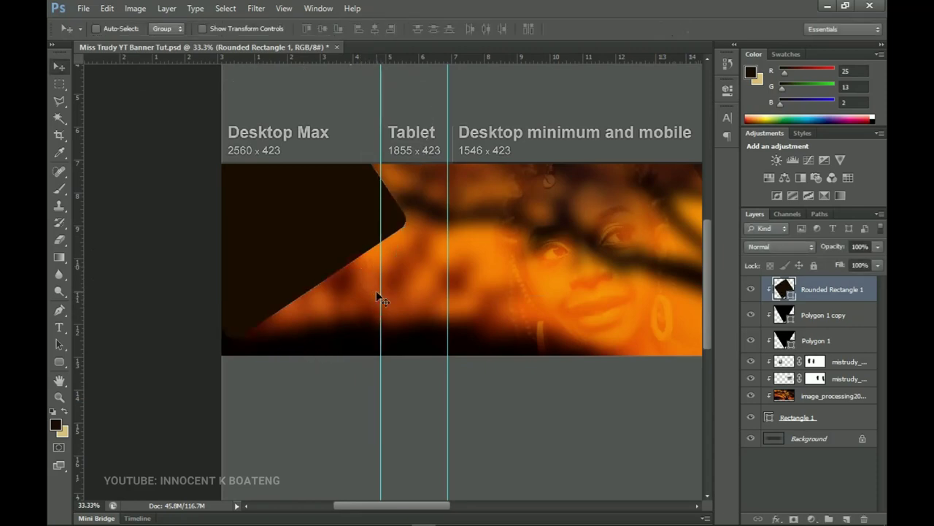
drag(373, 287, 359, 272)
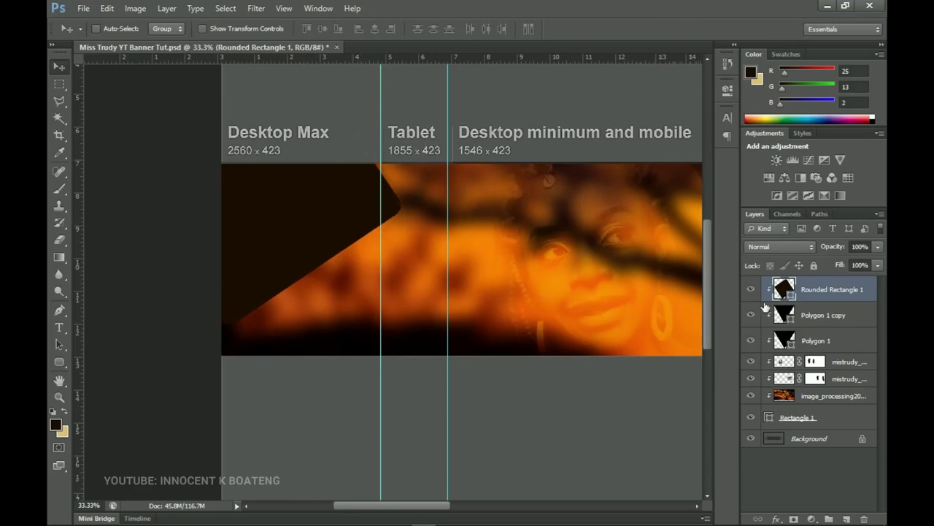
Change the rounded rectangle's fill to black (000000) and set its opacity to 40%.
double_click(786, 290)
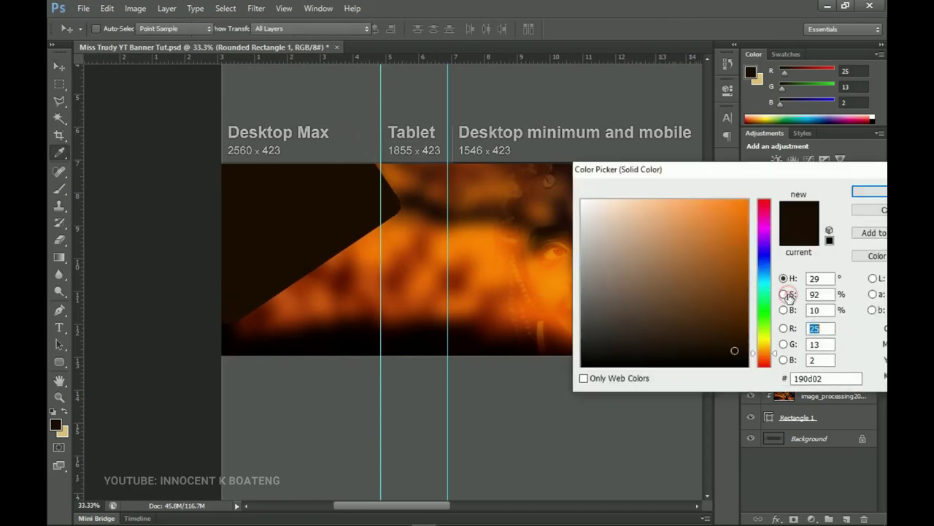
drag(610, 370, 528, 411)
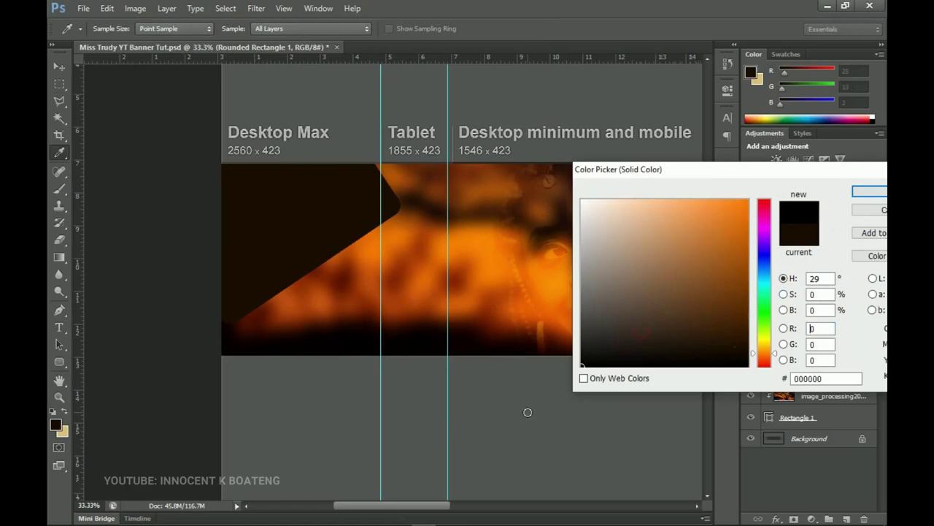
click(867, 193)
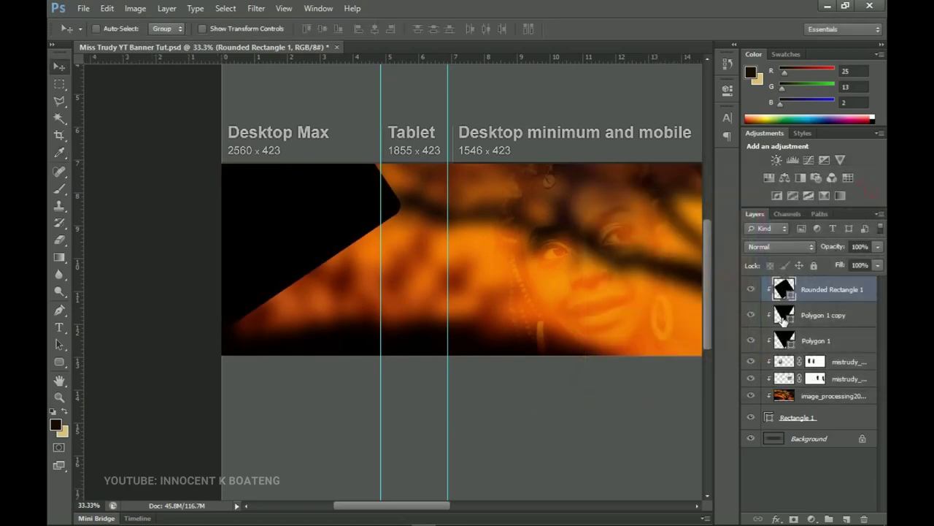
key(4)
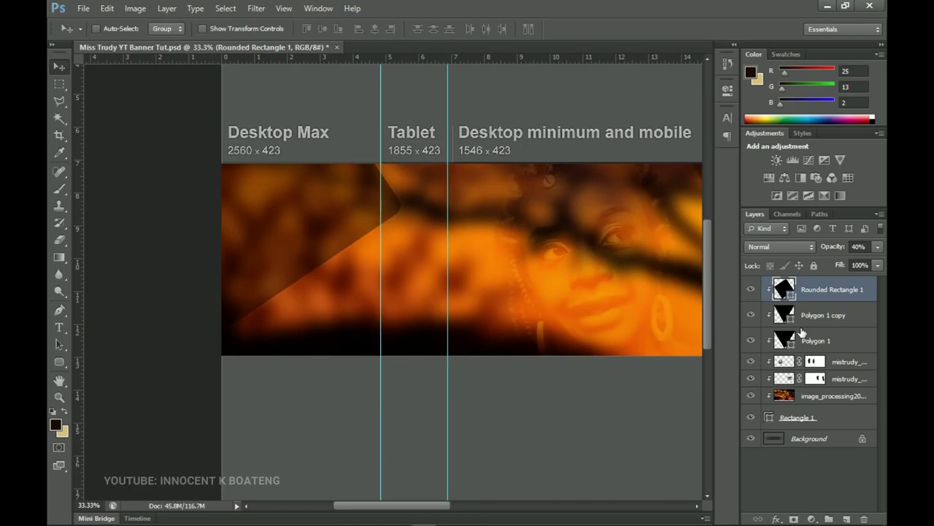
Add a slightly smaller clipped duplicate of the rounded rectangle inside the original and set the duplicate's opacity to 100%.
key(ctrl+j)
key(ctrl+alt+g)
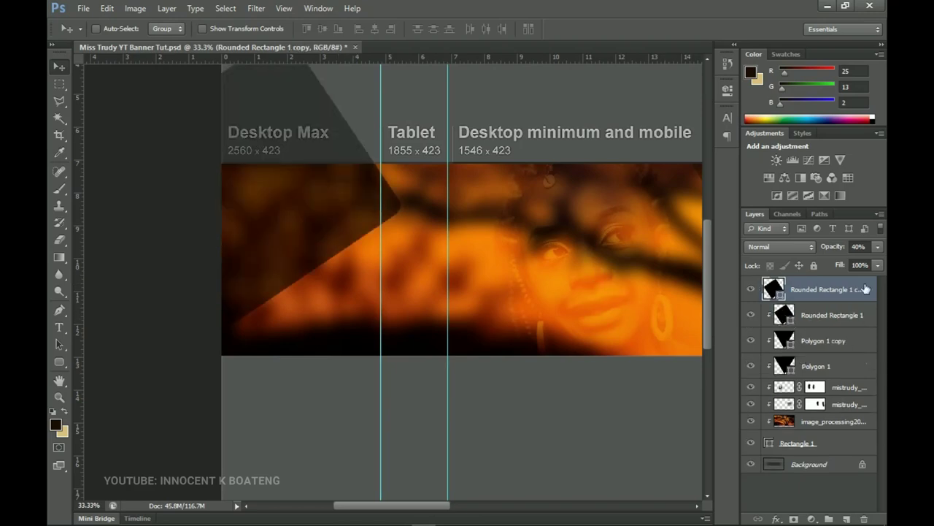
right_click(825, 295)
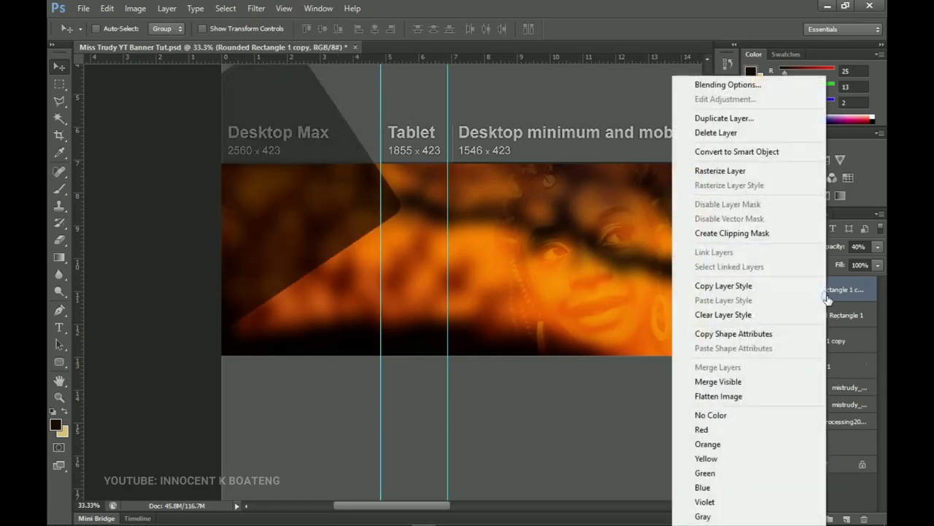
click(747, 232)
key(ctrl+t)
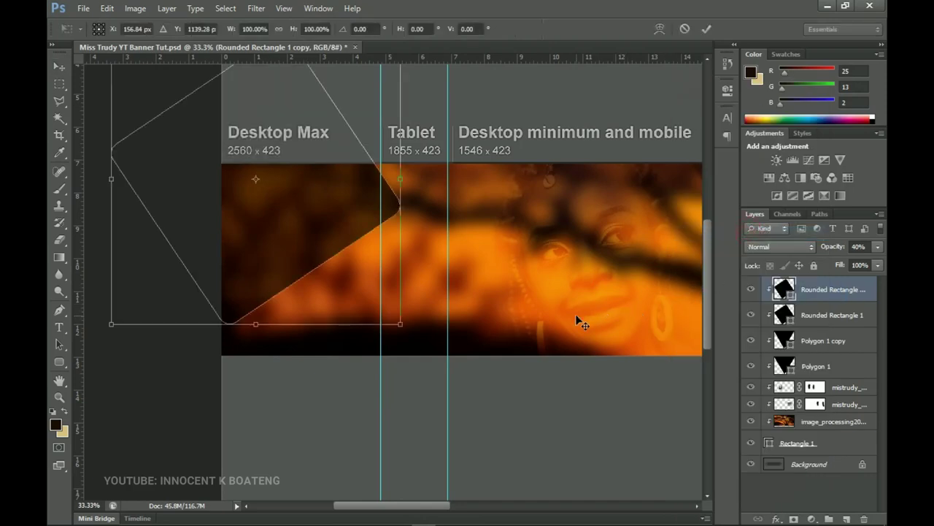
drag(404, 326, 392, 324)
key(Return)
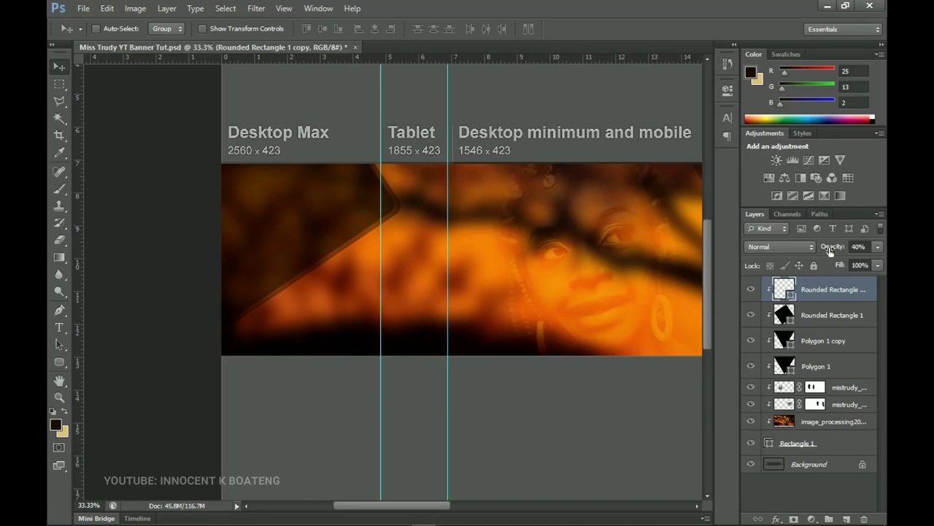
drag(829, 251, 883, 245)
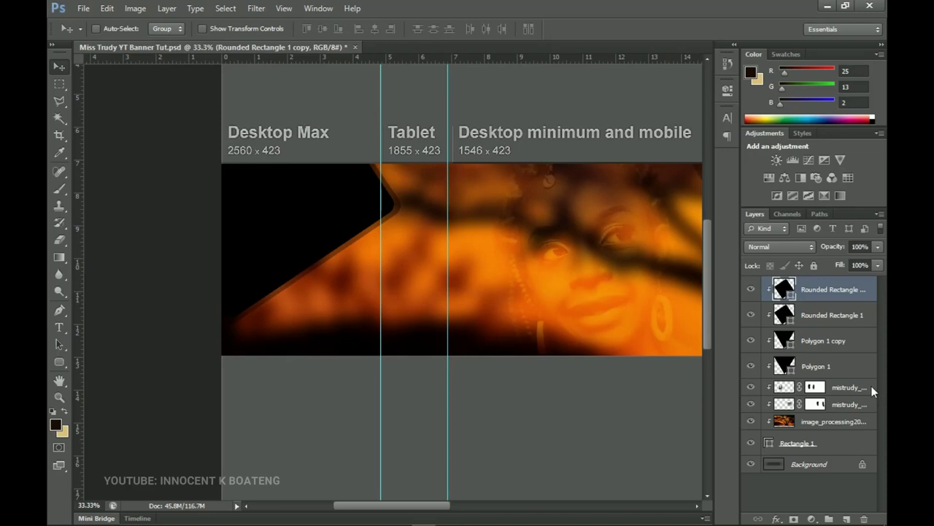
Duplicate both rounded rectangle layers and move the copies down and right, leaving a thin diagonal gap between the pairs.
shift+click(829, 321)
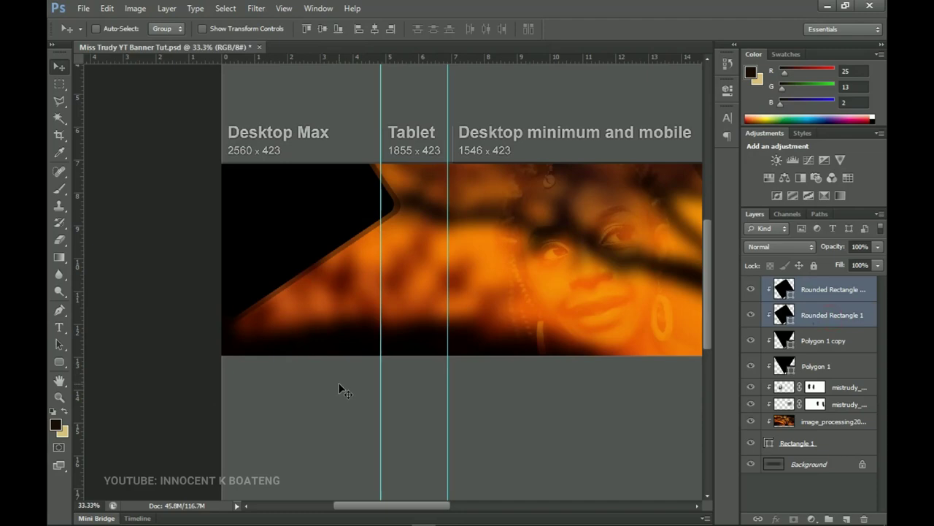
key(ctrl+j)
drag(323, 215, 423, 378)
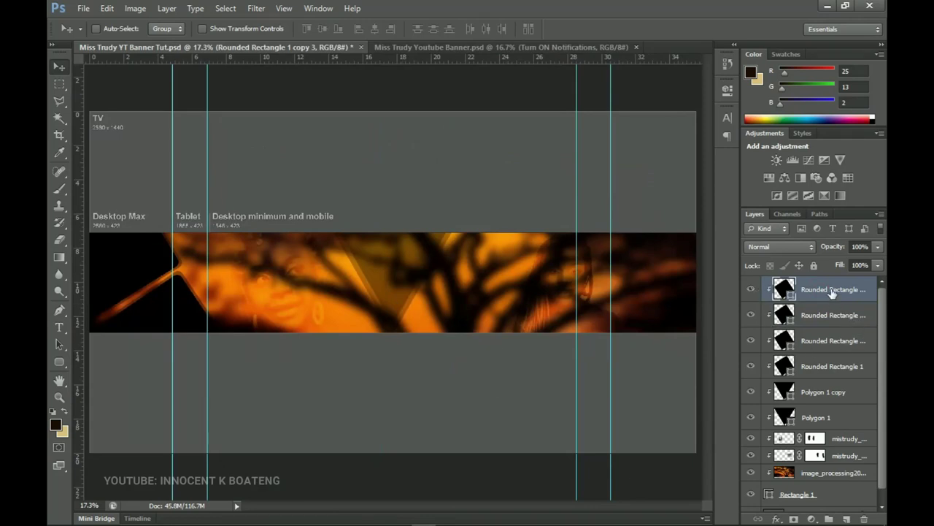
Duplicate the four rounded rectangle layers, flip the copies horizontally, and move them to mirror the originals at the band's right end.
shift+click(816, 371)
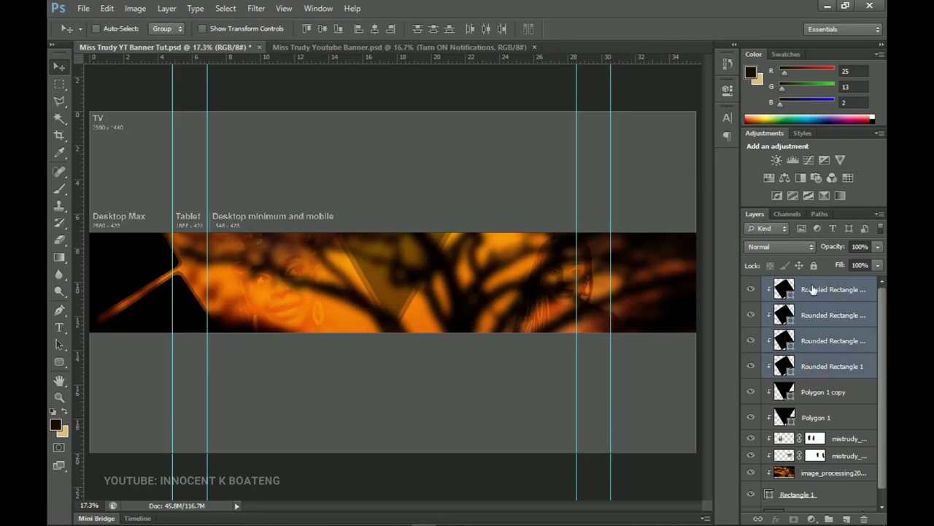
key(ctrl+j)
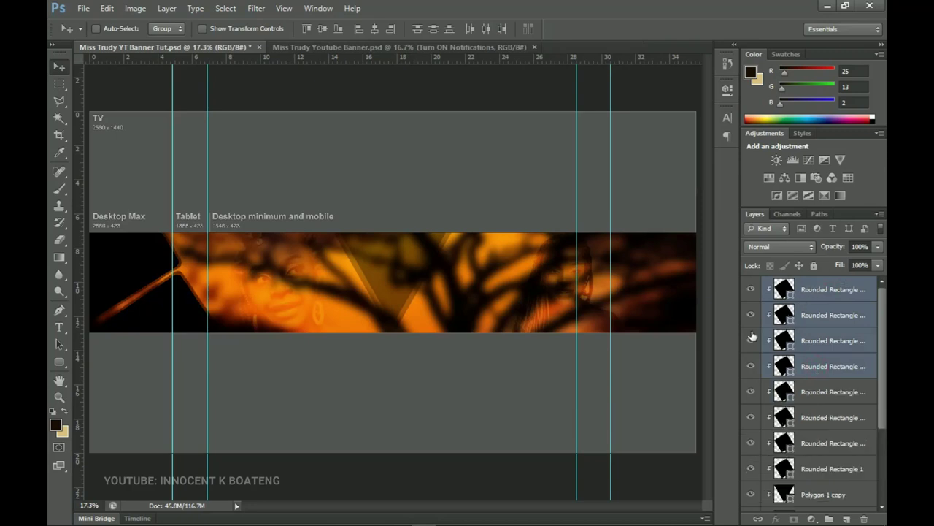
key(ctrl+t)
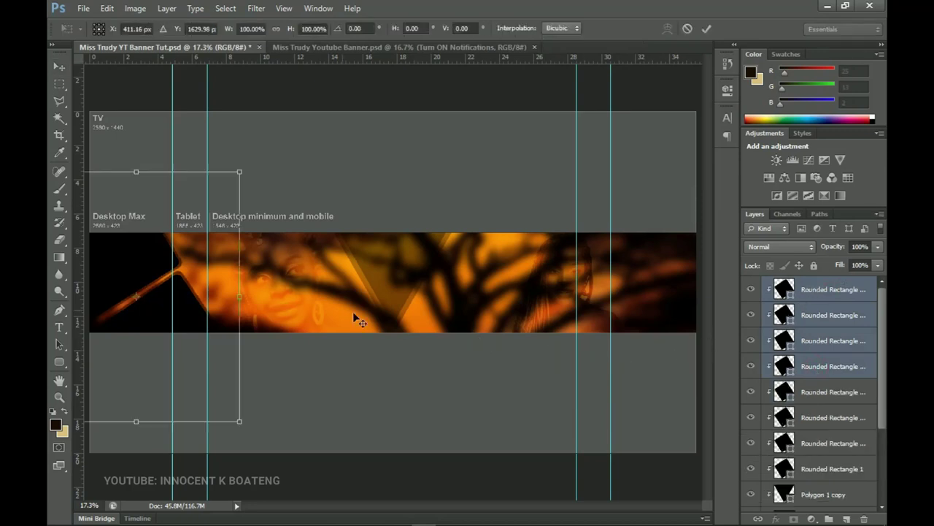
right_click(204, 289)
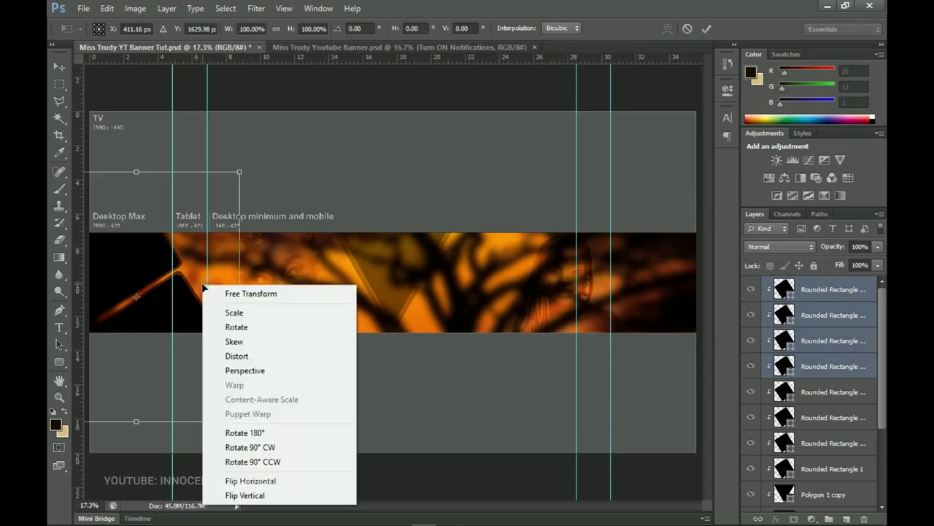
click(266, 487)
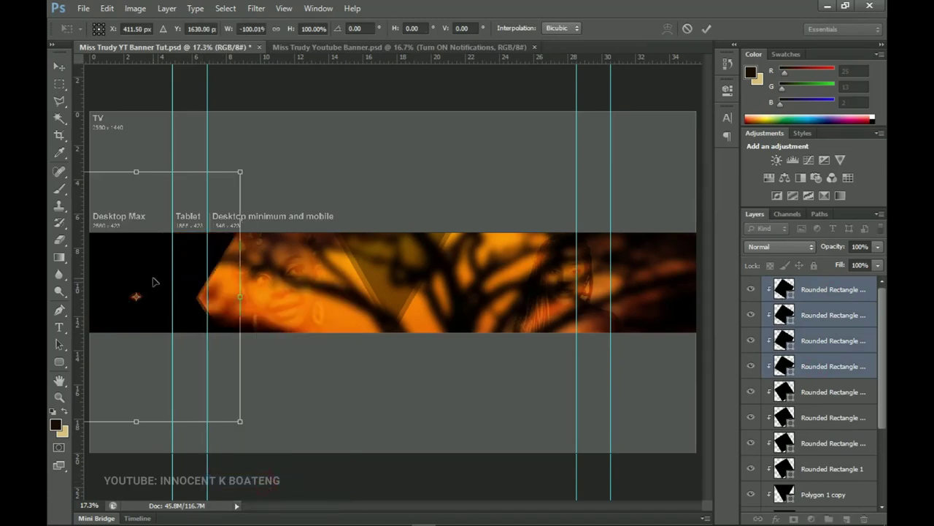
key(Return)
drag(167, 280, 677, 260)
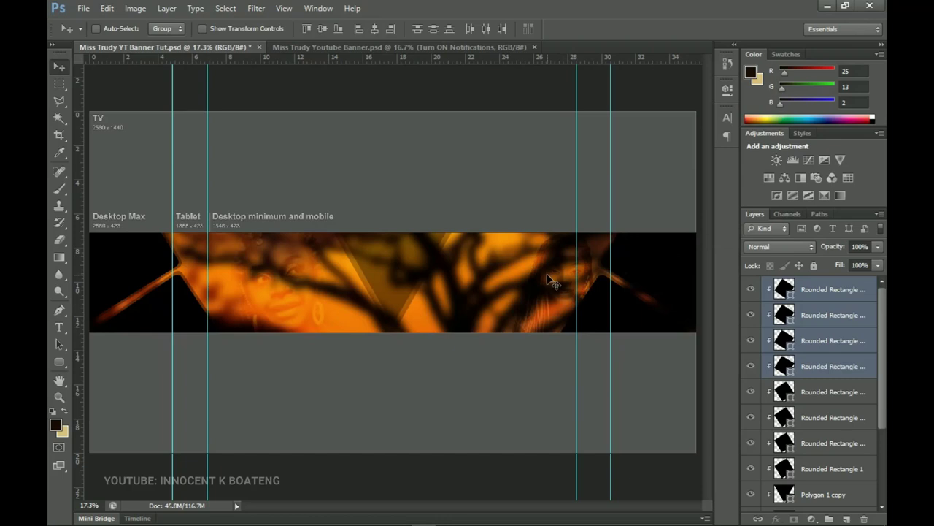
Raise the opacity of the inner central triangle layer, Polygon 1 copy, to 100%.
right_click(400, 288)
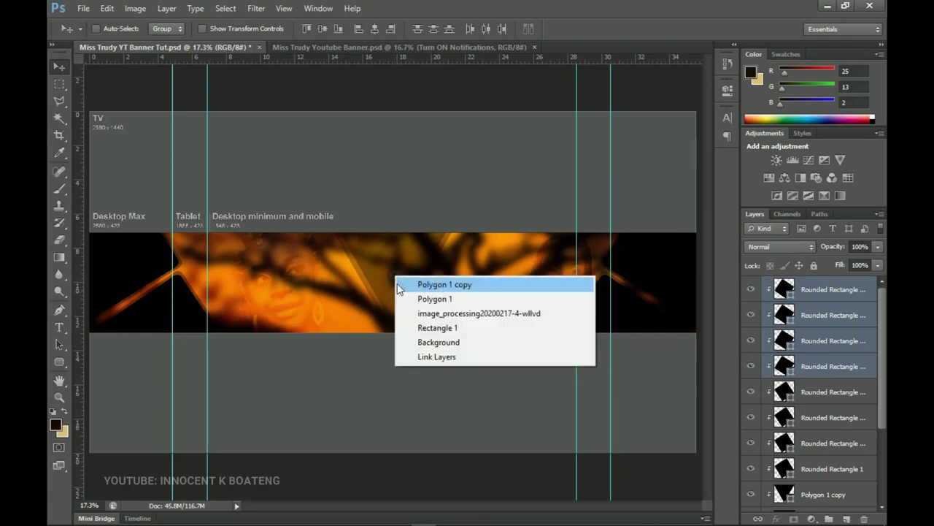
click(438, 300)
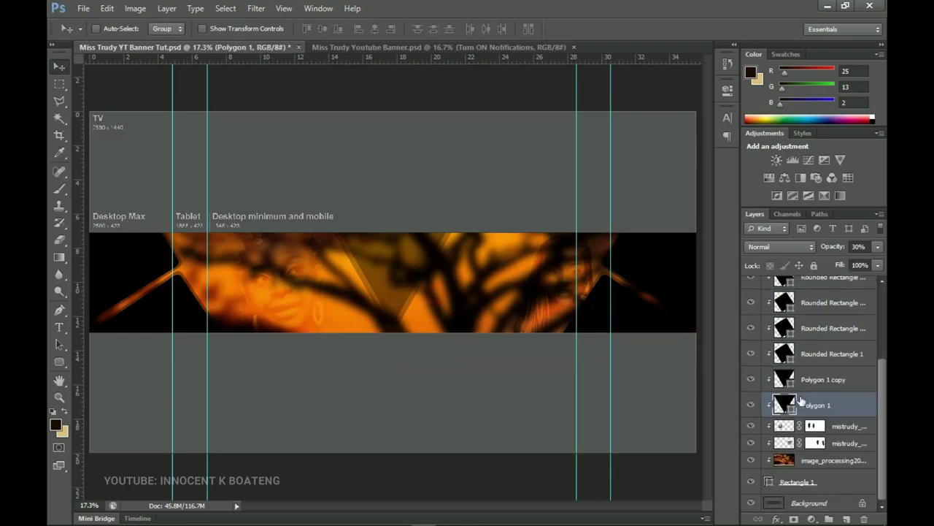
click(809, 381)
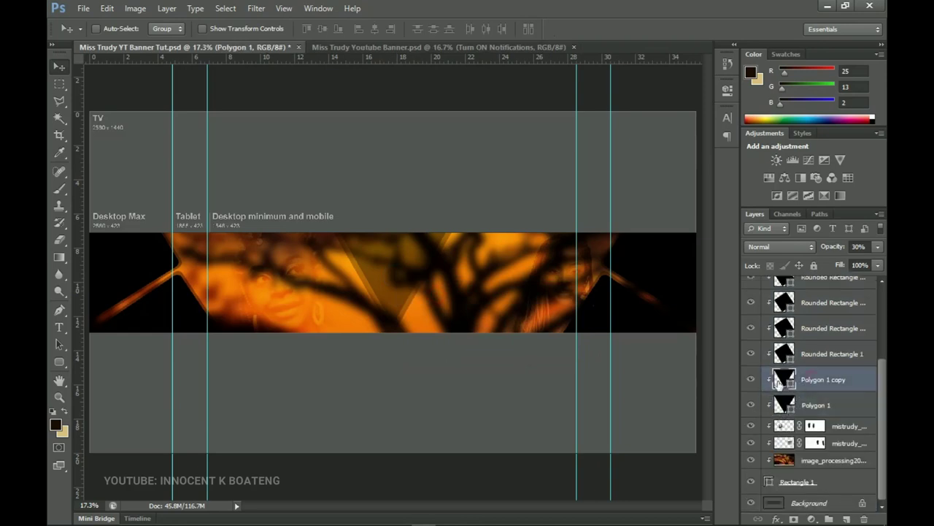
drag(847, 252, 883, 248)
click(807, 377)
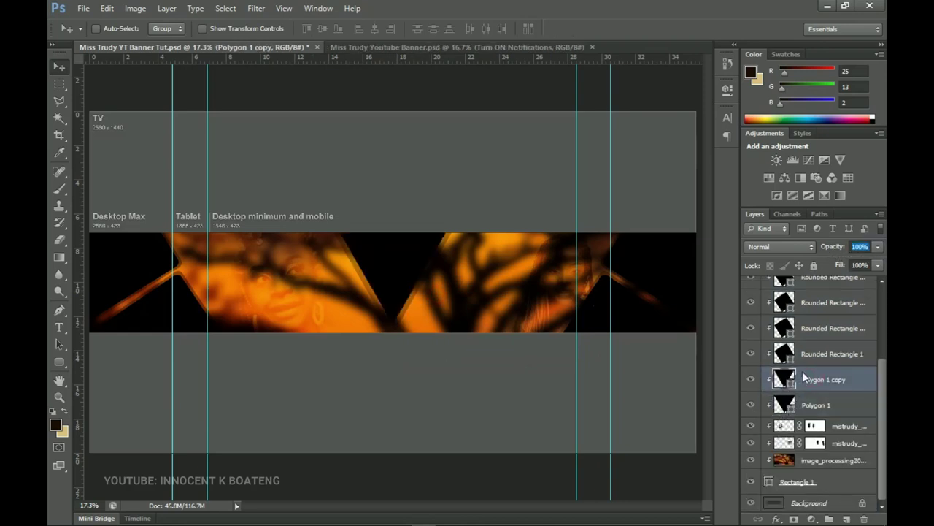
Change the fill color of the inner central triangle to white (ffffff).
double_click(789, 388)
click(494, 119)
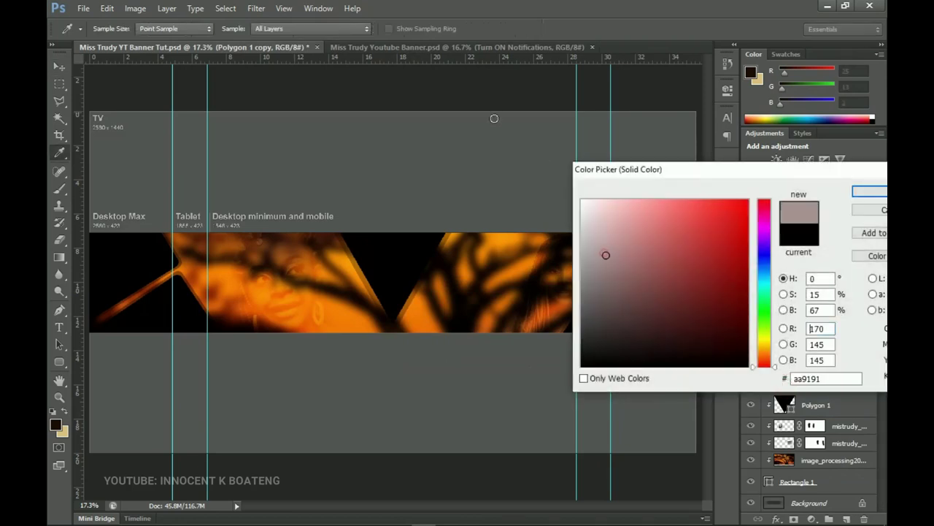
click(566, 262)
click(583, 201)
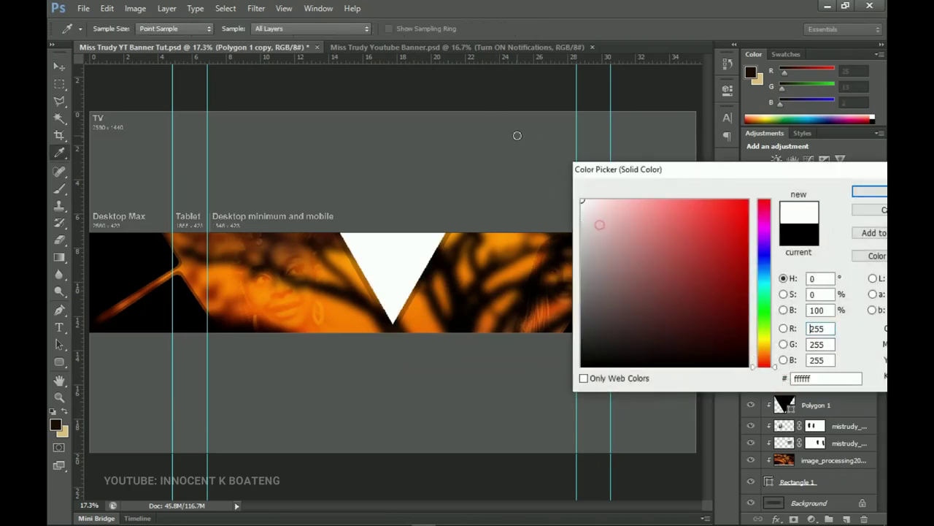
click(875, 195)
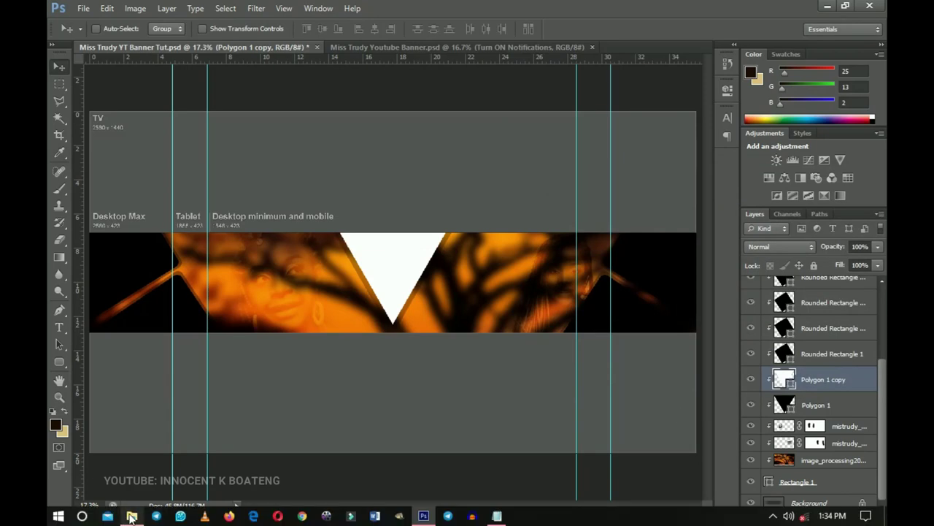
Place the photo mistrudy_20201005_203032_0 from the Miss Trudy folder above the white triangle and clip it to the banner band.
click(132, 516)
click(491, 174)
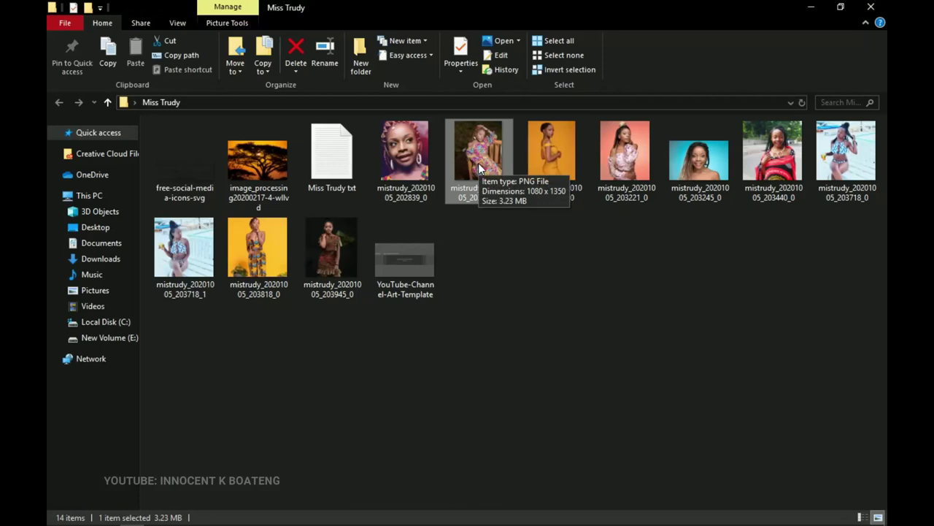
drag(479, 163, 419, 300)
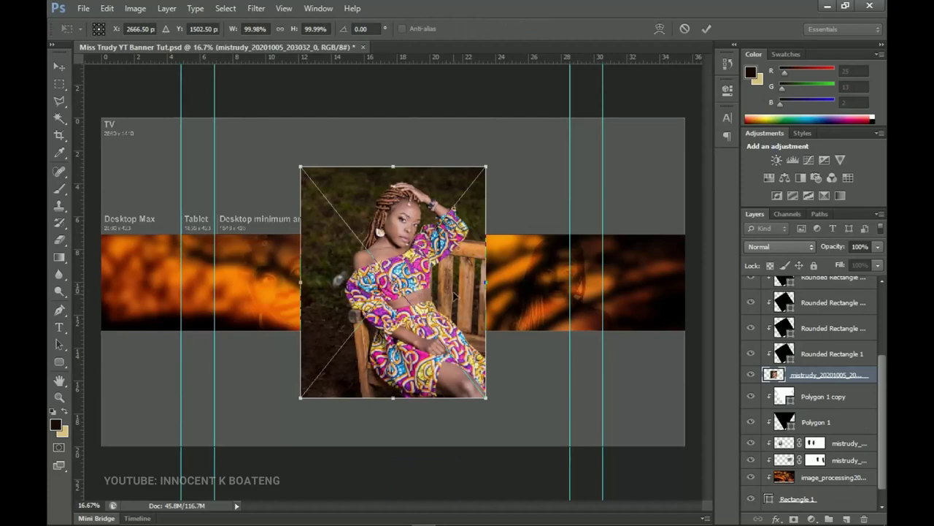
key(Return)
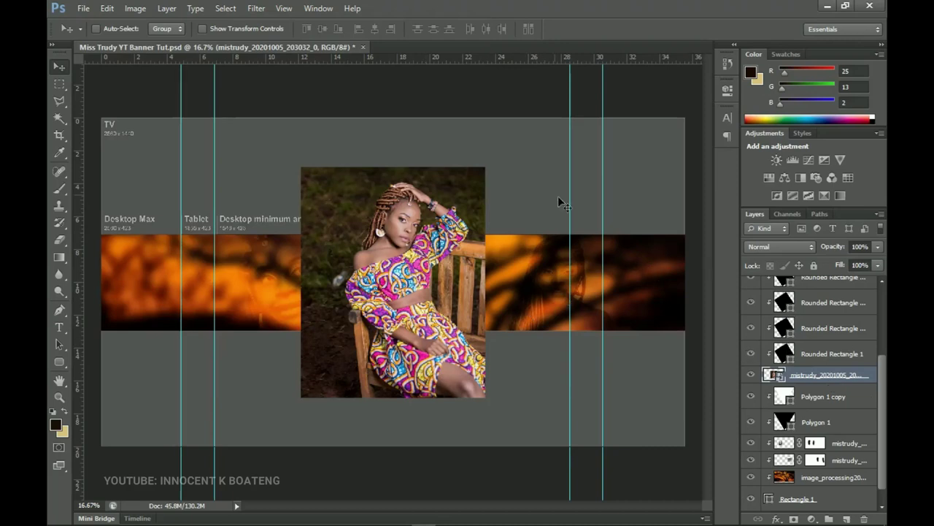
right_click(810, 376)
click(743, 265)
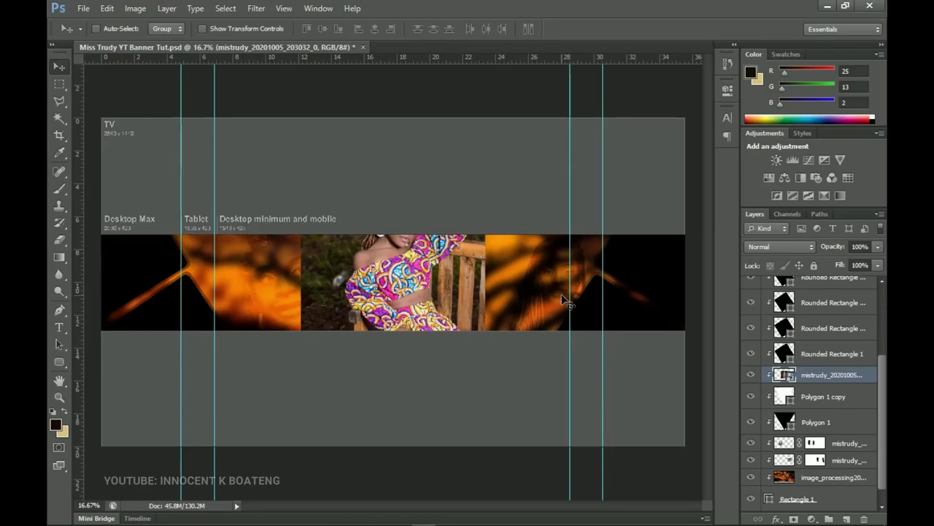
Scale the placed photo down to about 74% around its center and lower its opacity to 60%.
drag(522, 289, 404, 260)
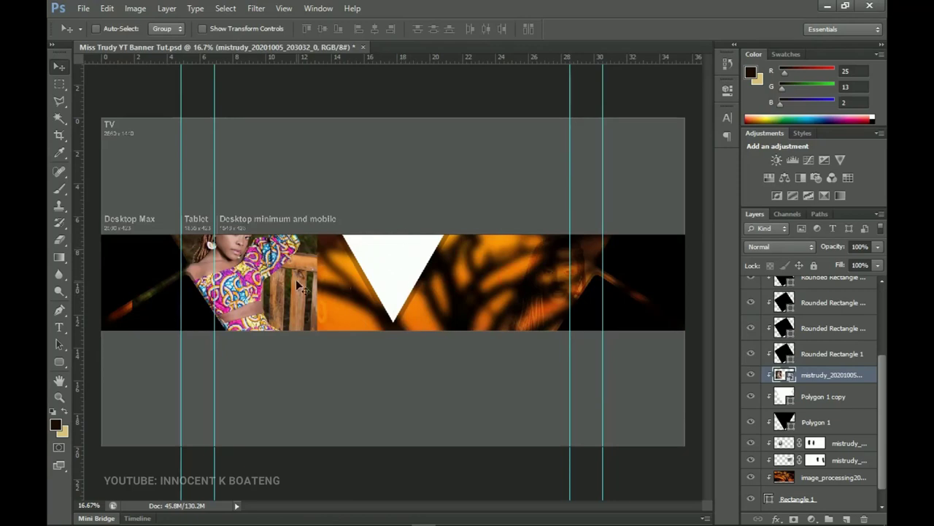
key(ctrl+z)
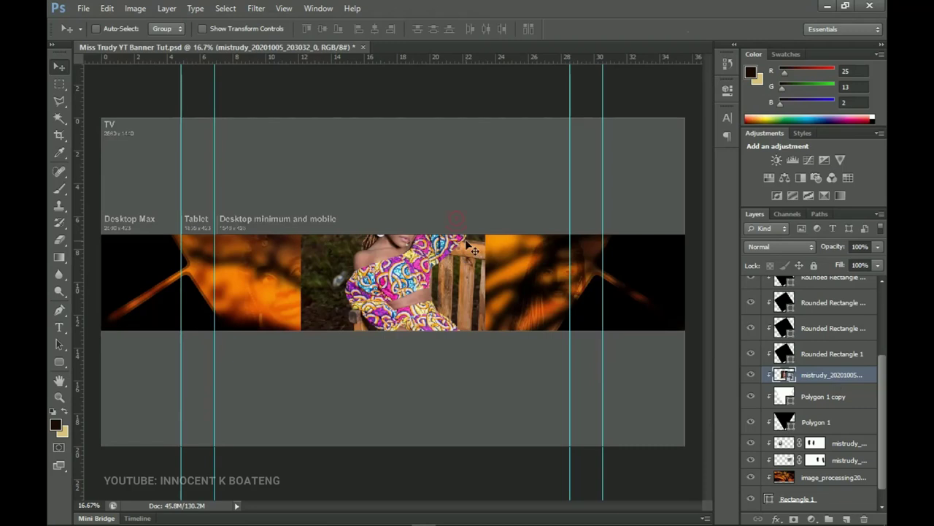
key(ctrl+t)
drag(487, 167, 478, 208)
key(Return)
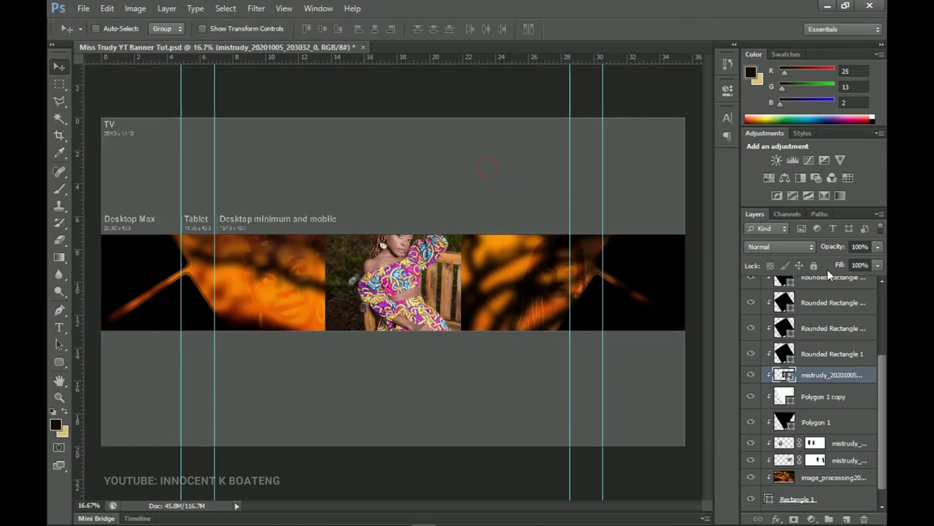
drag(836, 245, 809, 252)
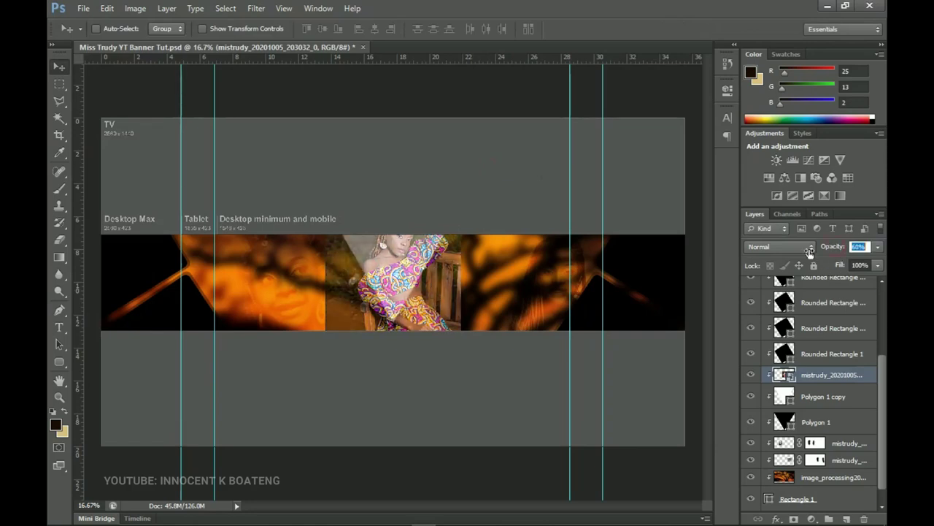
Toggle the white triangle's visibility to compare the semi-transparent photo with and without it.
key(z)
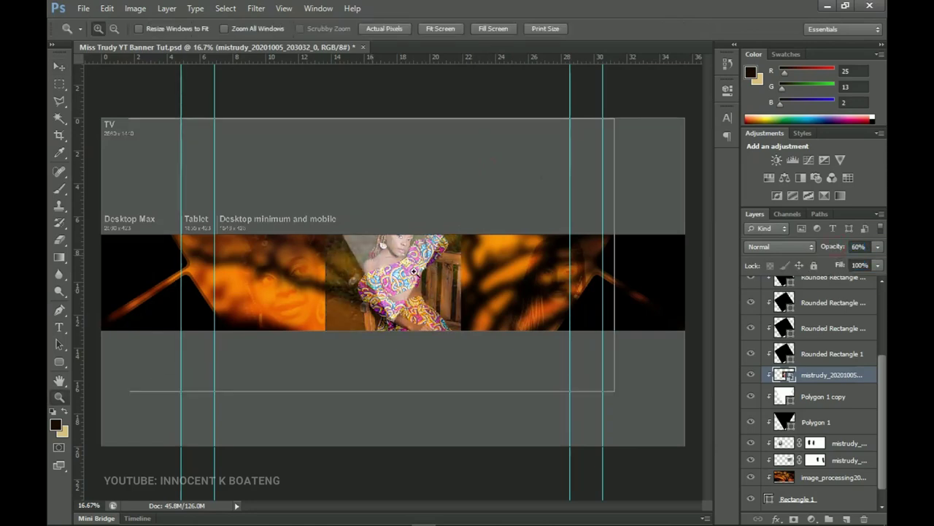
click(429, 279)
key(v)
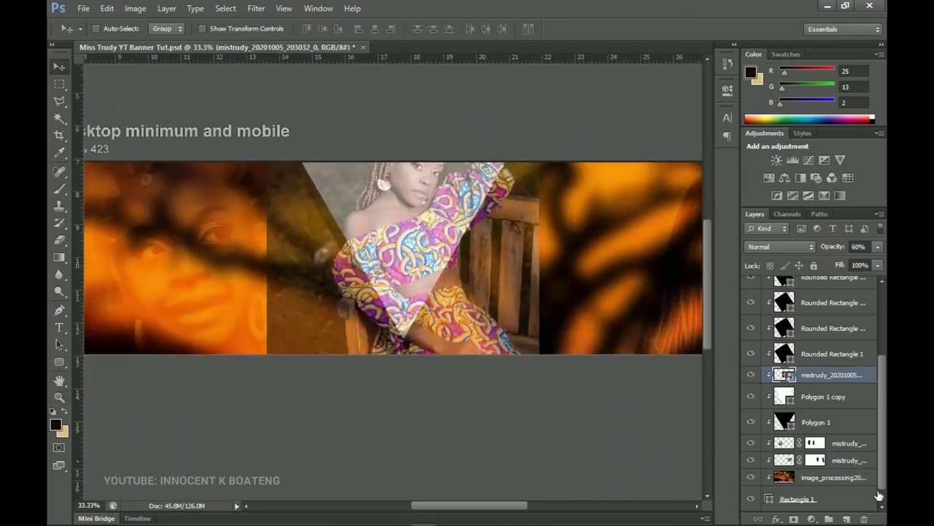
click(752, 398)
click(752, 397)
click(752, 397)
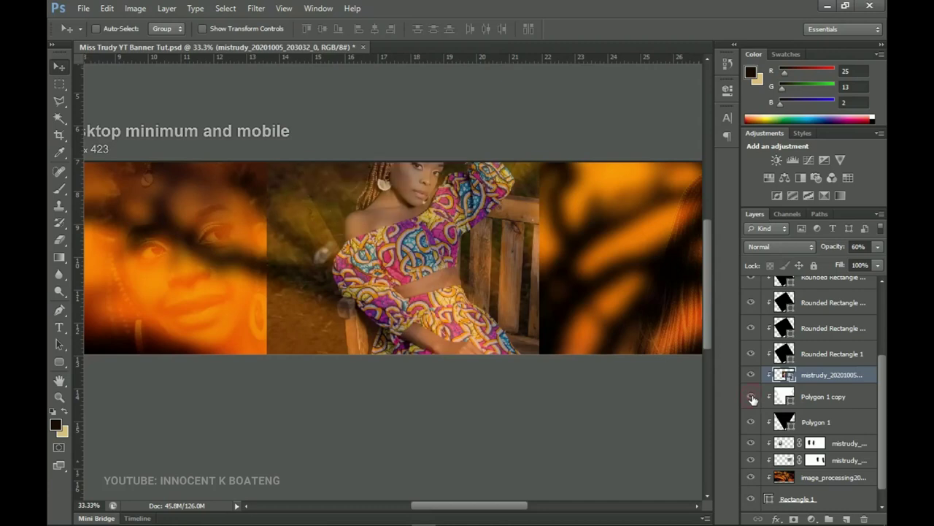
click(752, 397)
Scale the photo down to about 60% and move it down so the woman's head and raised arm fit within the triangle.
scroll(562, 326, up, 1)
scroll(562, 326, right, 1)
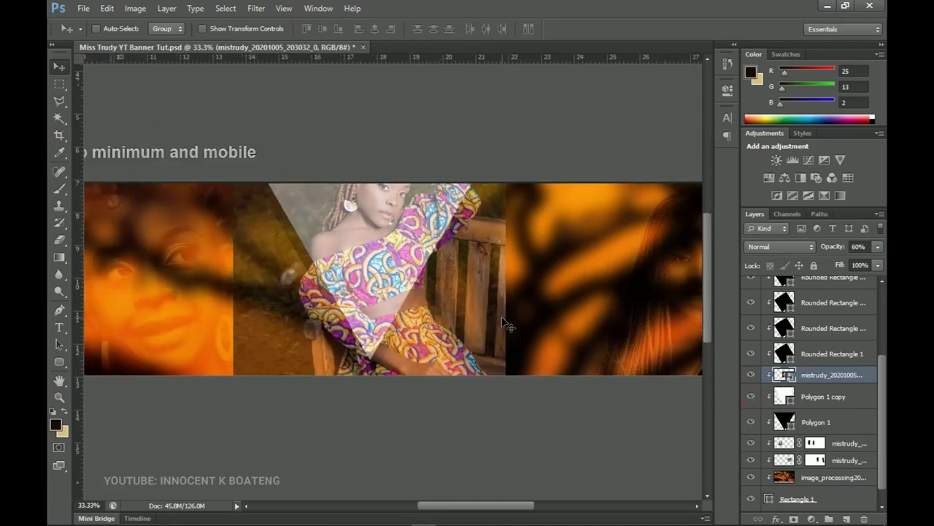
key(ctrl+t)
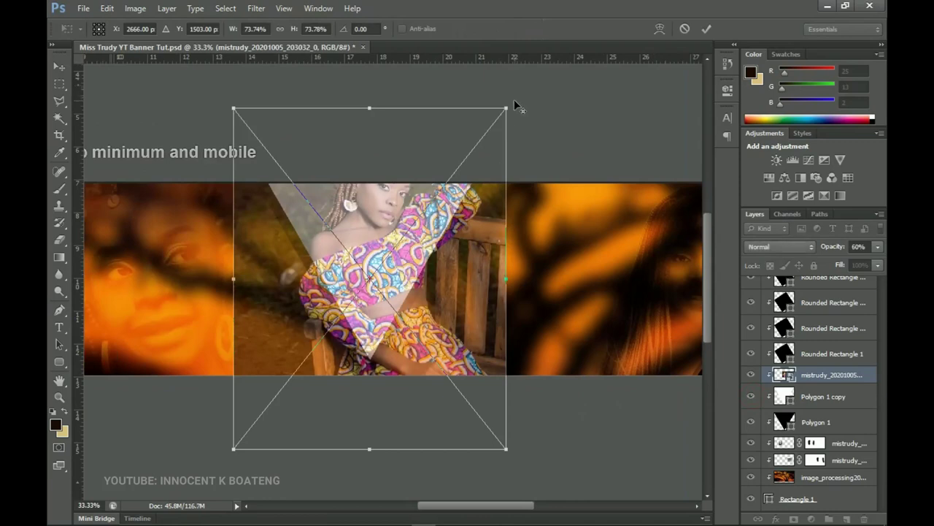
drag(508, 100, 489, 146)
key(Return)
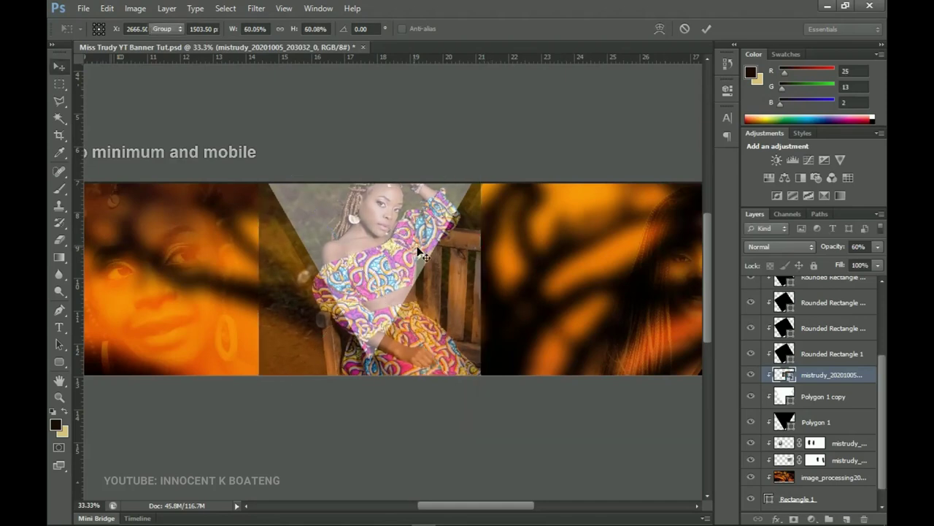
drag(426, 230, 427, 256)
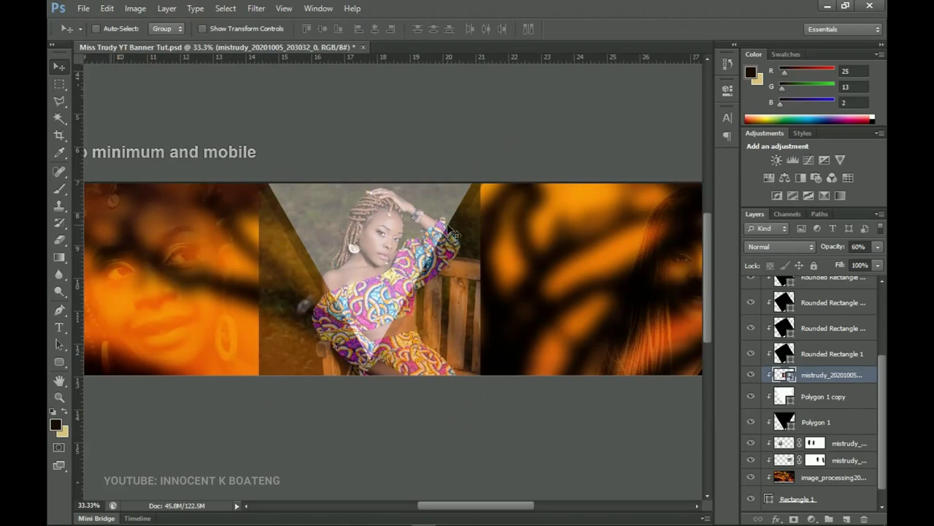
Rasterize the placed photo's smart object layer.
scroll(449, 232, down, 2)
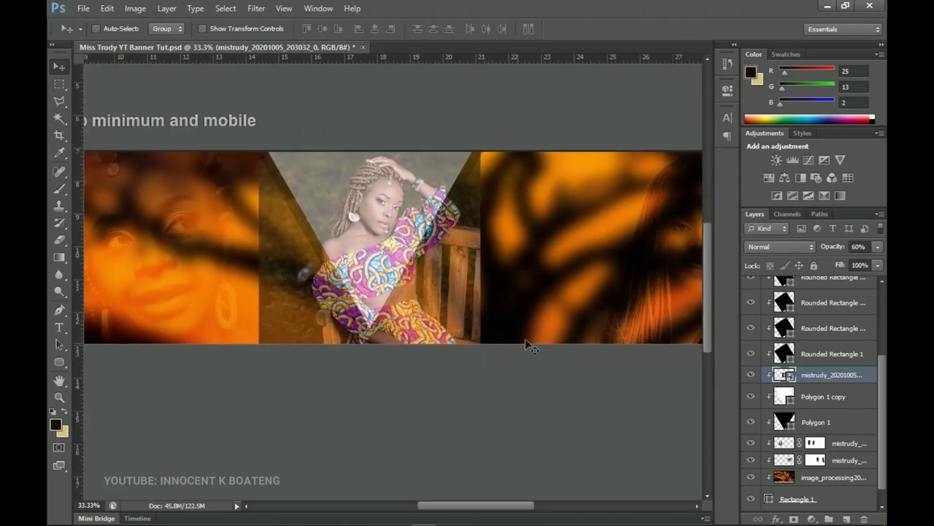
right_click(820, 374)
click(710, 204)
Load the white triangle's outline as a selection, invert it, delete the photo area outside the triangle, and deselect.
click(829, 396)
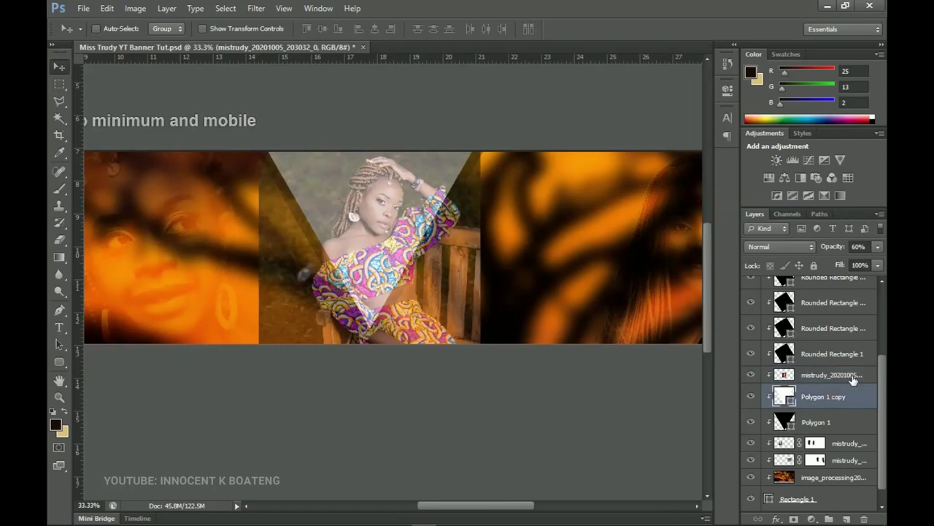
ctrl+click(785, 396)
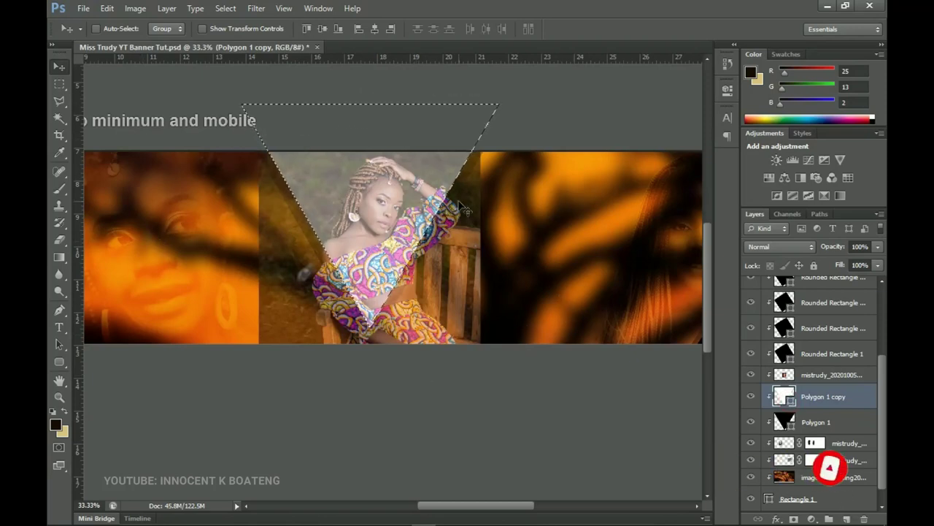
click(833, 374)
key(6)
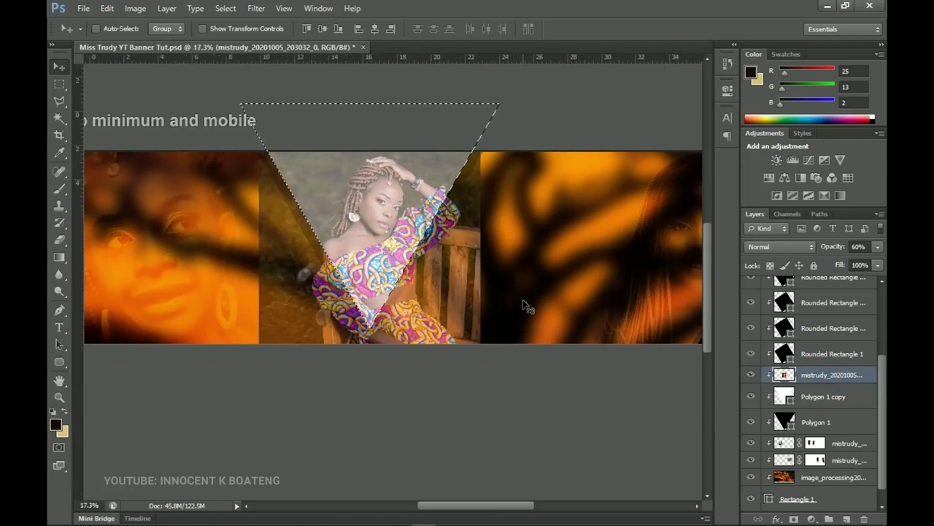
key(ctrl+0)
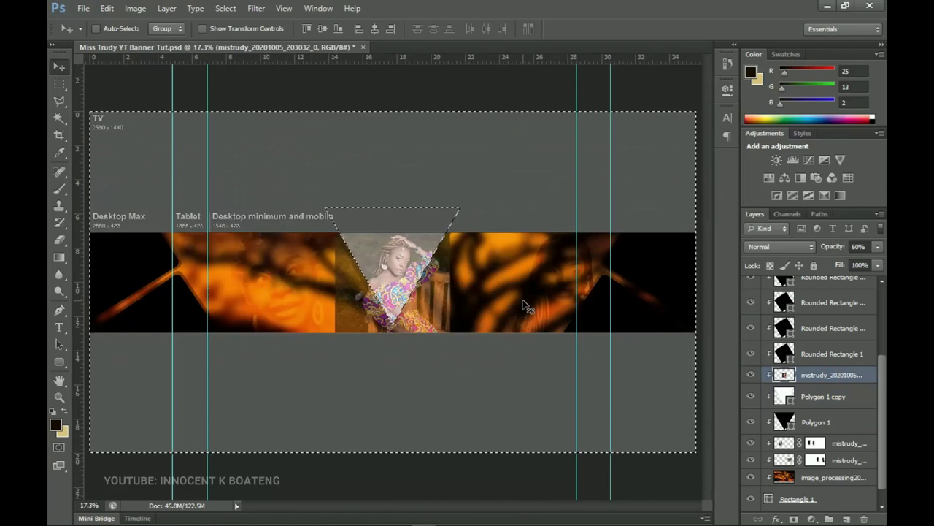
key(ctrl+plus)
key(ctrl+plus)
key(ctrl+plus)
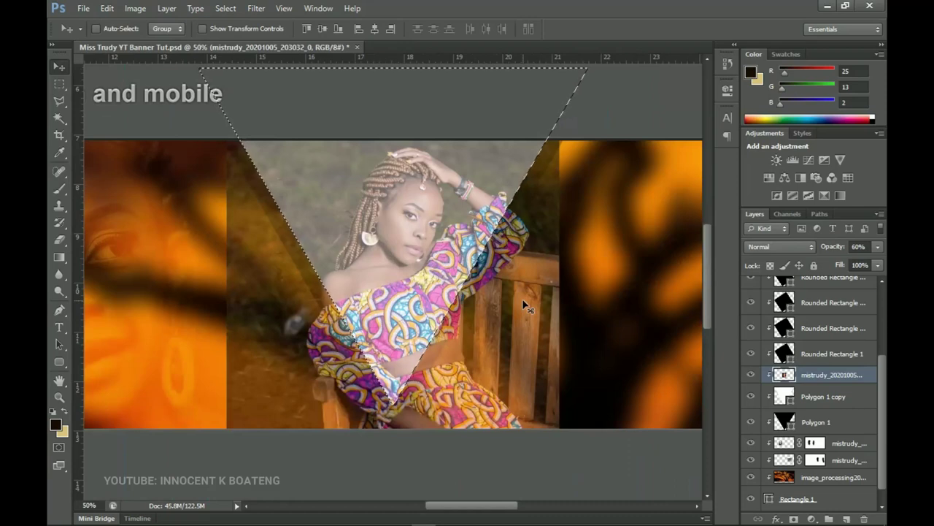
key(Delete)
key(ctrl+d)
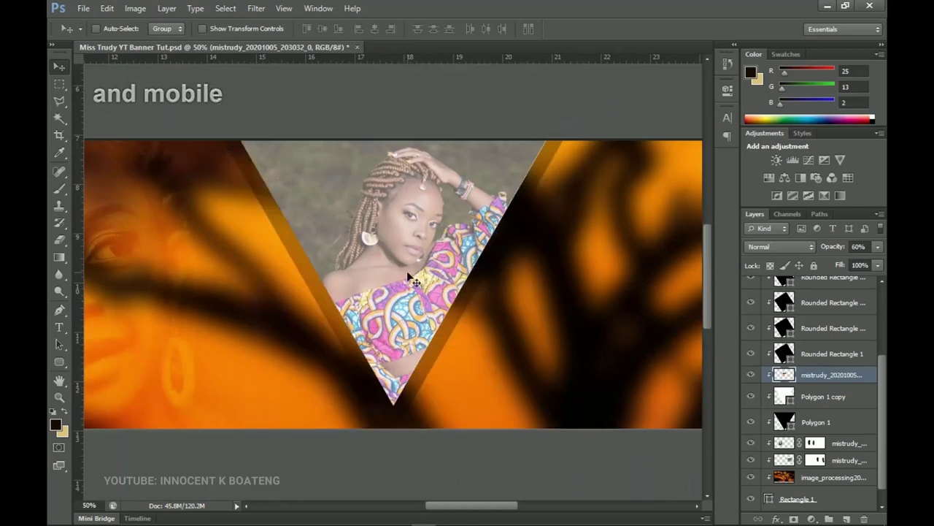
Clear the triangle-shaped selection and set the trimmed triangle photo's opacity to 100%.
key(ctrl+shift+d)
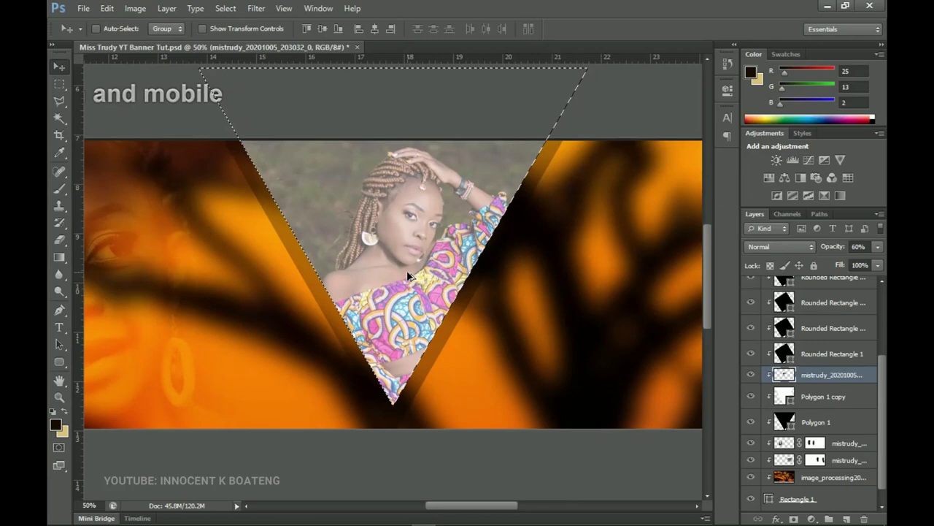
key(ctrl+d)
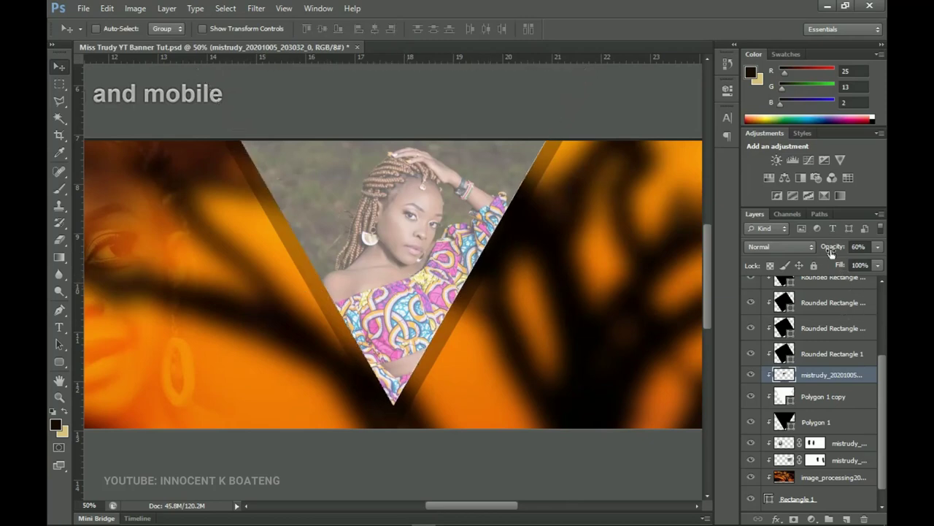
drag(823, 250, 884, 246)
key(Return)
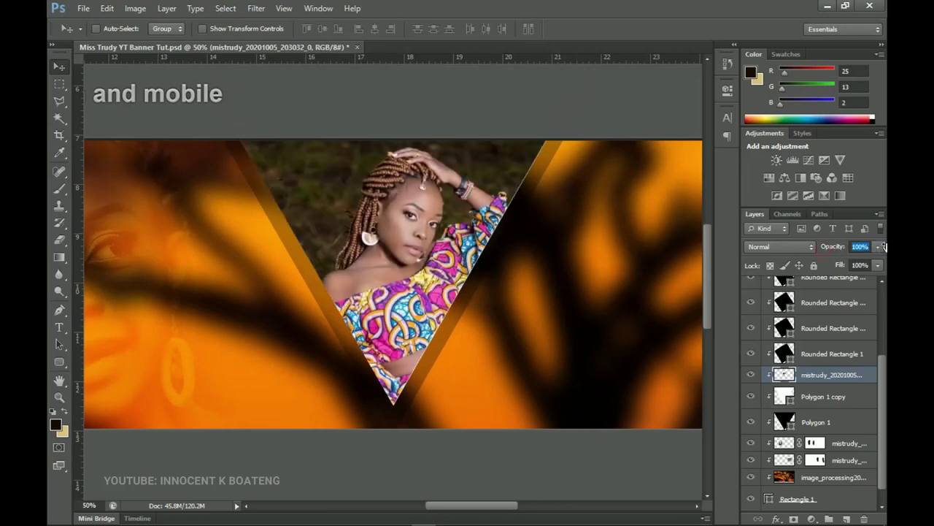
key(ctrl+0)
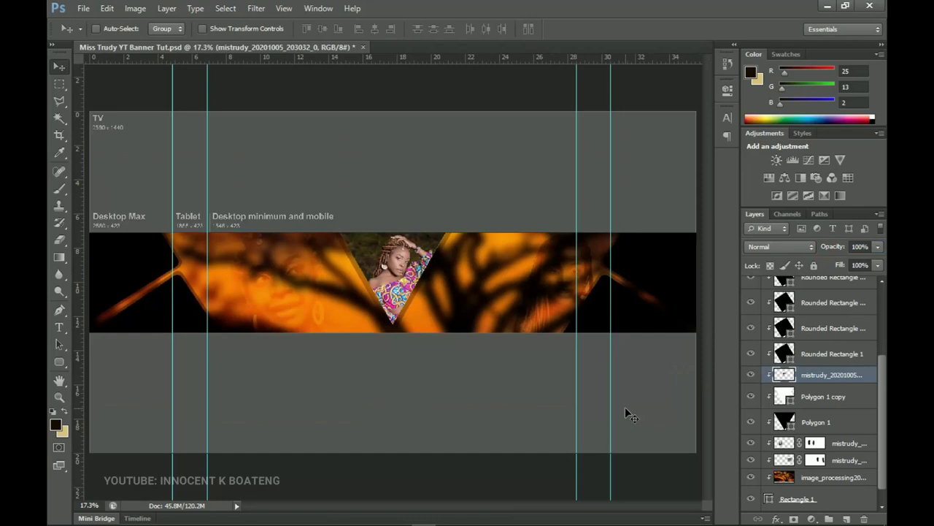
Darken the triangle photo's shadows with Levels by setting the black input level to 15.
key(ctrl+plus)
key(ctrl+plus)
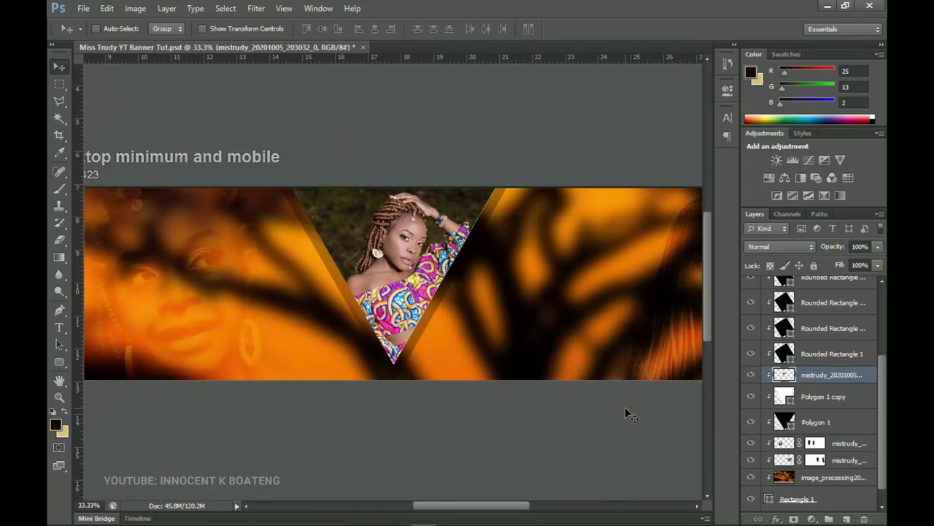
key(ctrl+l)
drag(663, 245, 673, 247)
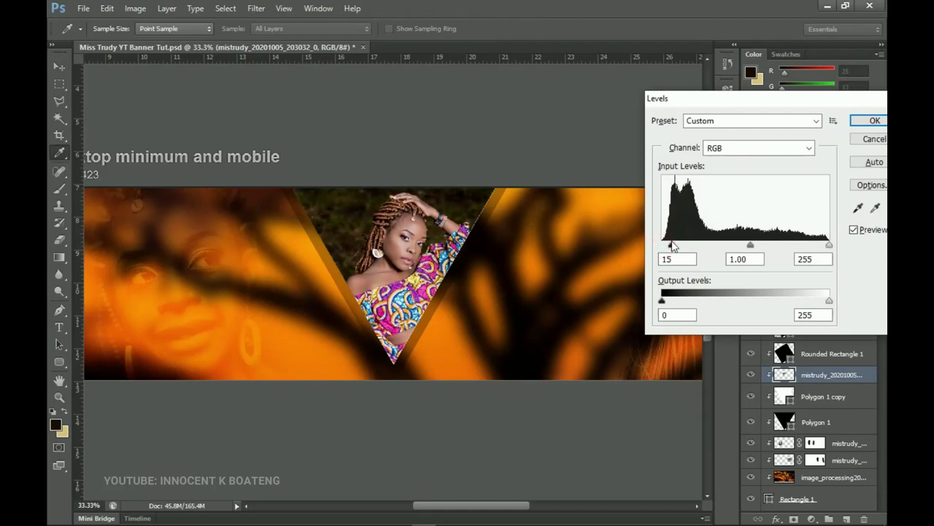
click(868, 121)
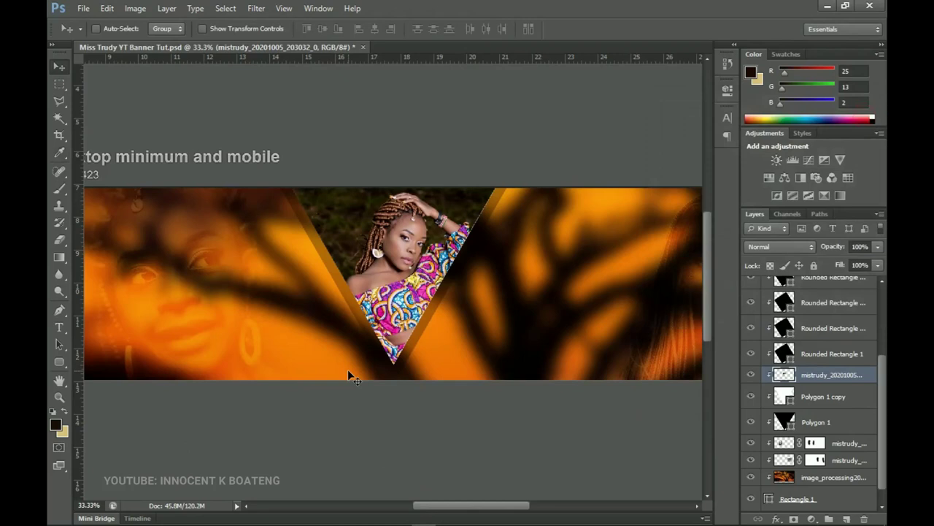
key(ctrl+0)
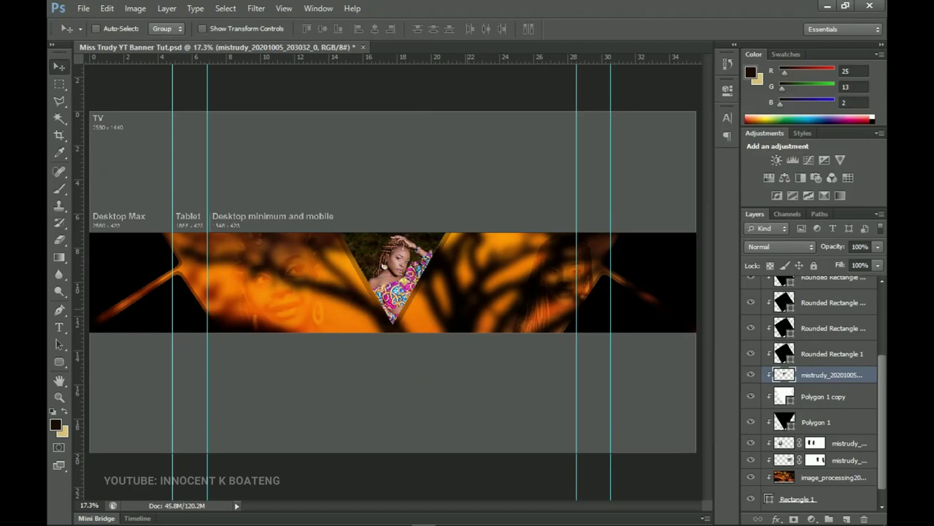
Recolor the copies of the rounded corner shapes to white (ffffff), starting with the upper-left one.
right_click(126, 260)
click(175, 267)
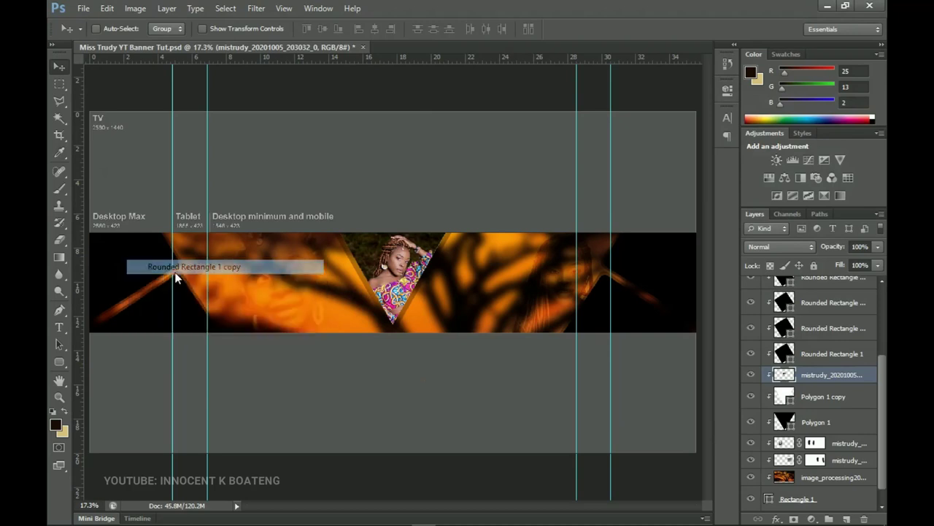
double_click(787, 328)
drag(703, 279, 516, 124)
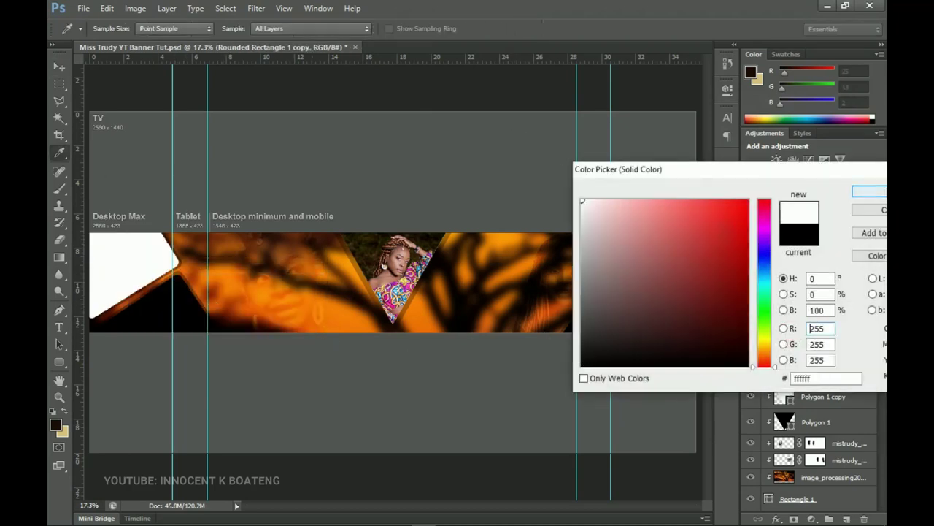
click(868, 191)
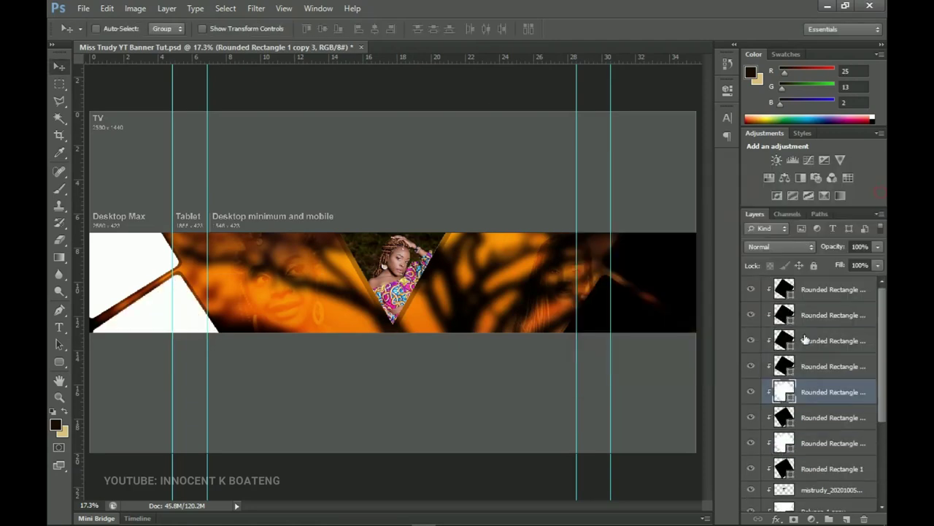
Select the upper-left white corner shape's layer and toggle its visibility to identify it, leaving it shown.
right_click(107, 256)
click(141, 267)
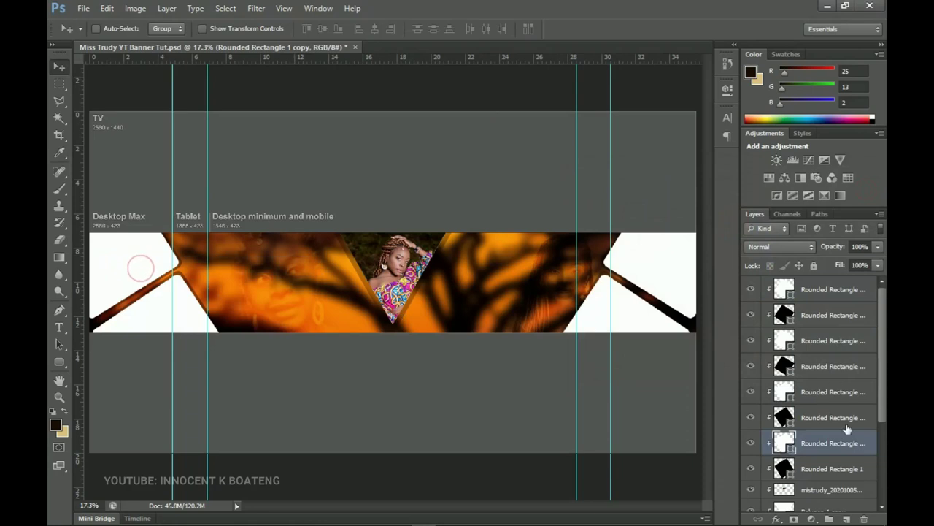
key(Delete)
key(Delete)
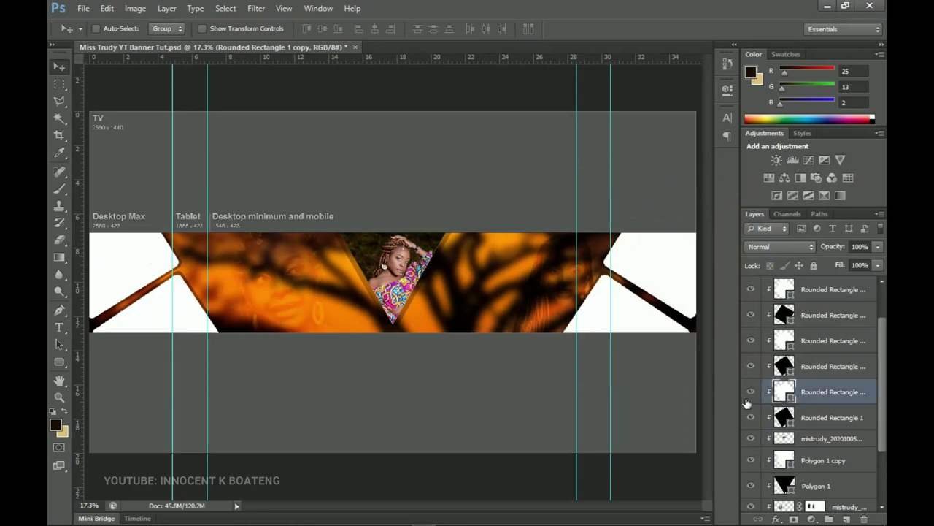
click(751, 392)
click(751, 393)
click(750, 392)
click(750, 395)
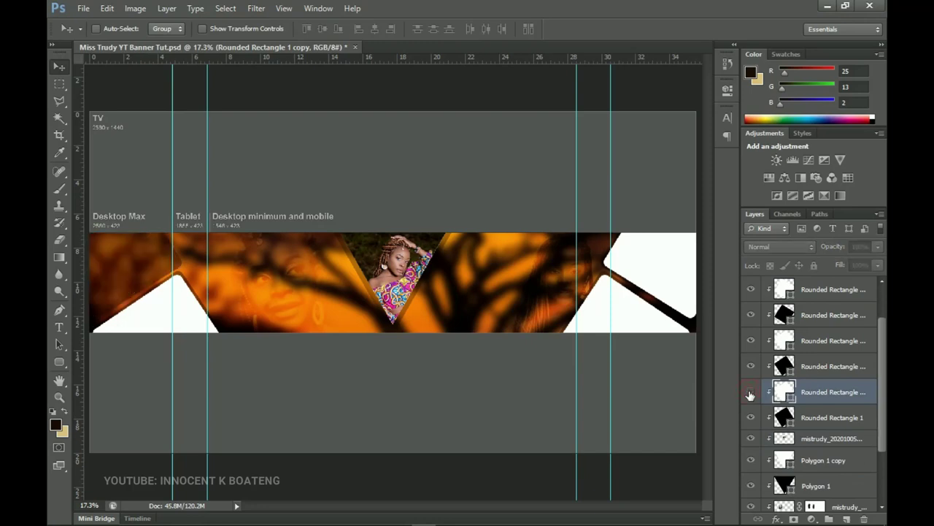
click(750, 394)
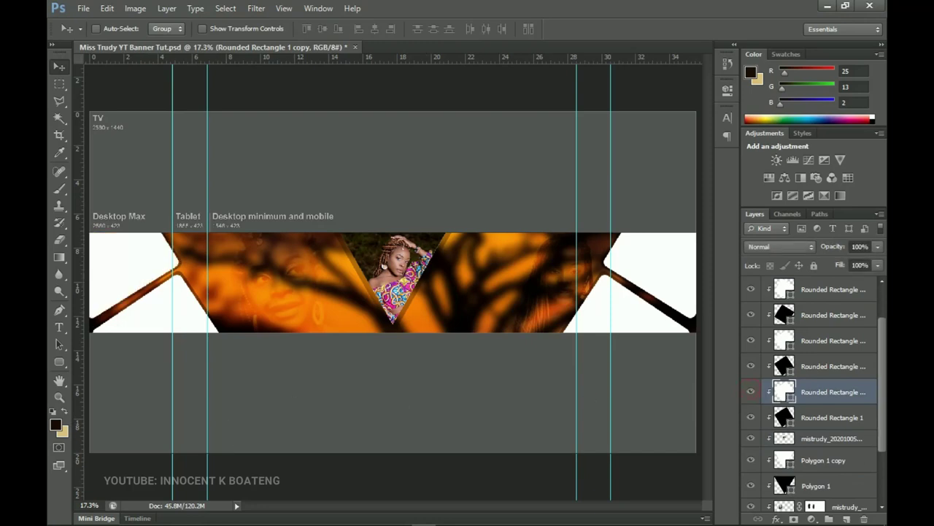
Place the photo mistrudy_20201005_203221_0 from File Explorer into the banner, above the upper-left white shape's layer.
click(133, 516)
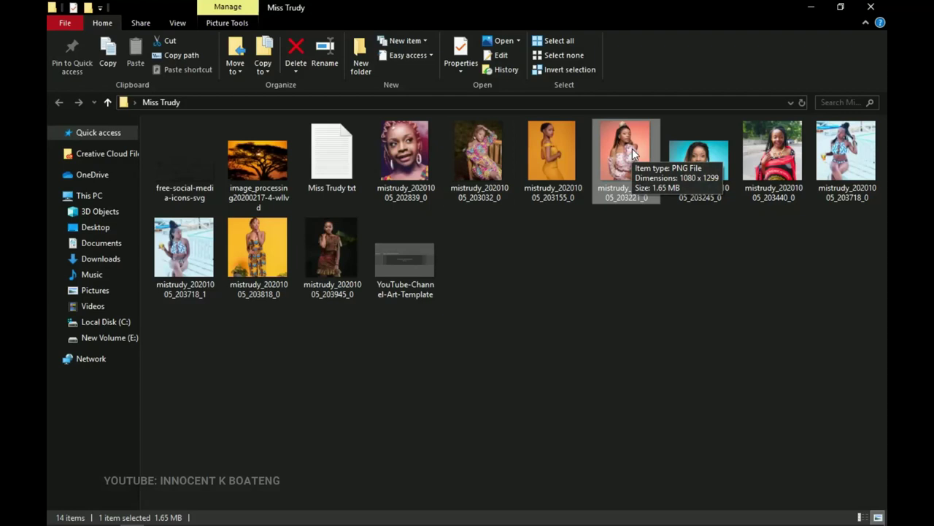
drag(619, 164, 417, 508)
drag(381, 442, 142, 281)
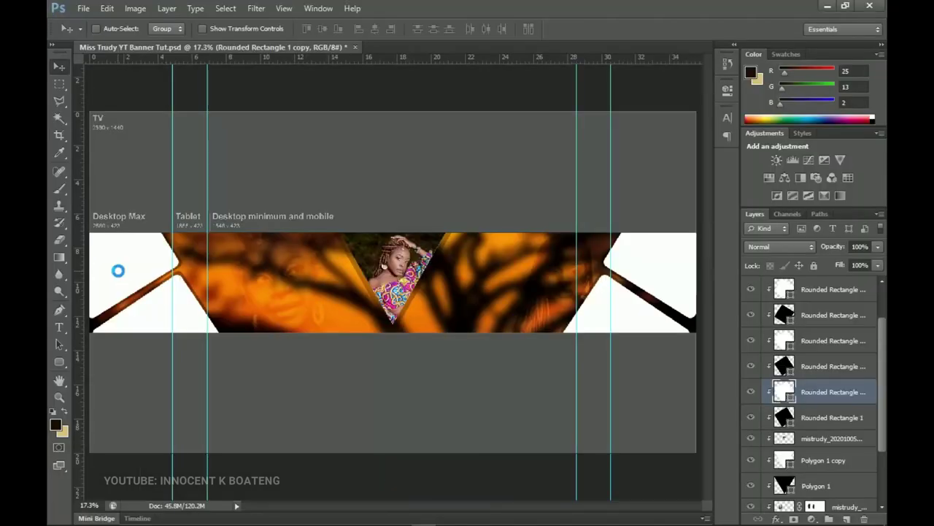
key(Return)
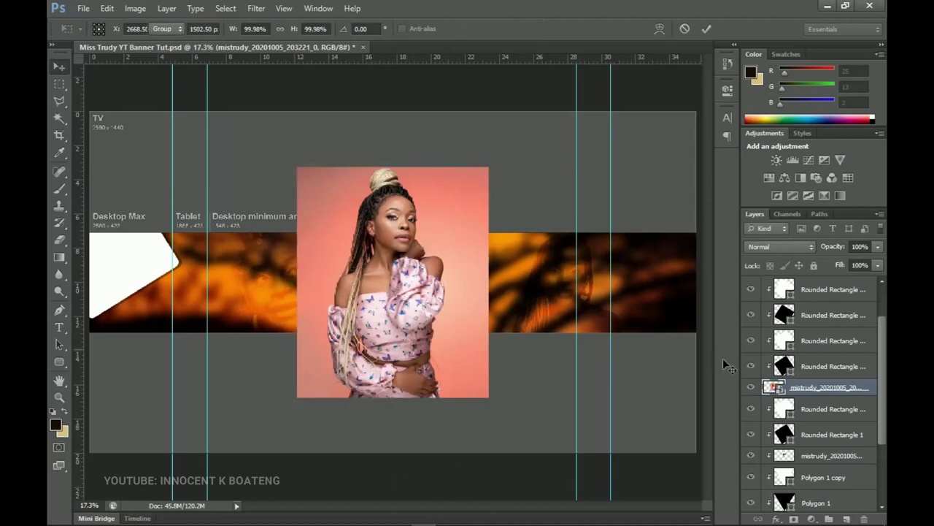
Add the placed photo to the banner's clipping mask and rasterize its layer.
right_click(857, 388)
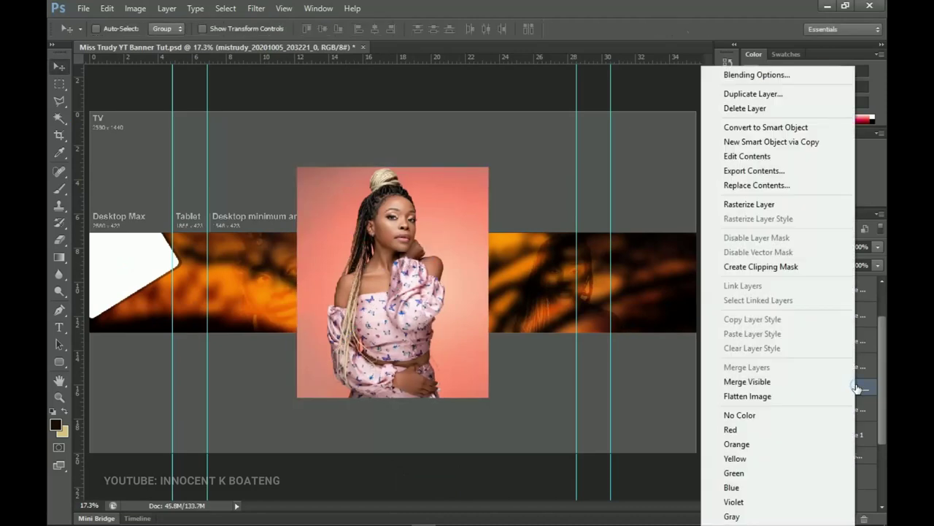
click(752, 264)
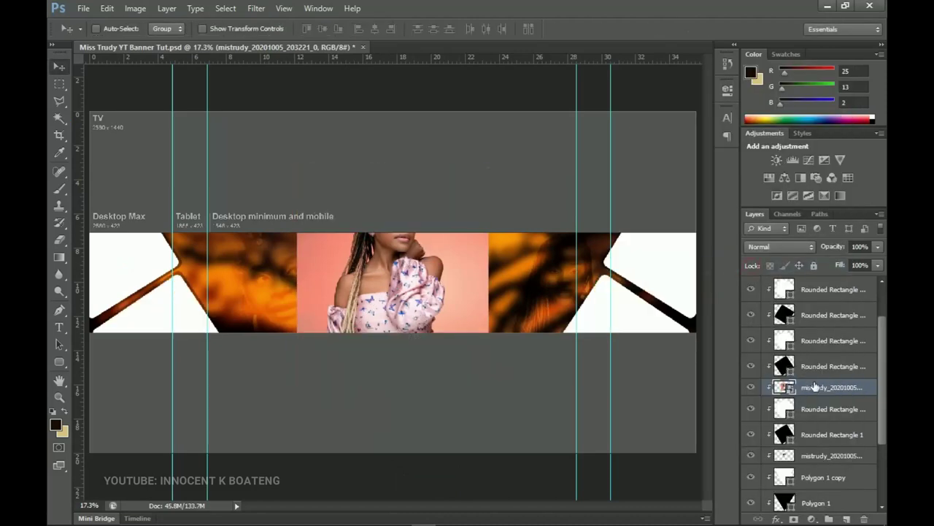
right_click(811, 384)
click(686, 204)
Move the photo over the upper-left white corner shape and set its opacity to 45%.
drag(500, 259, 239, 288)
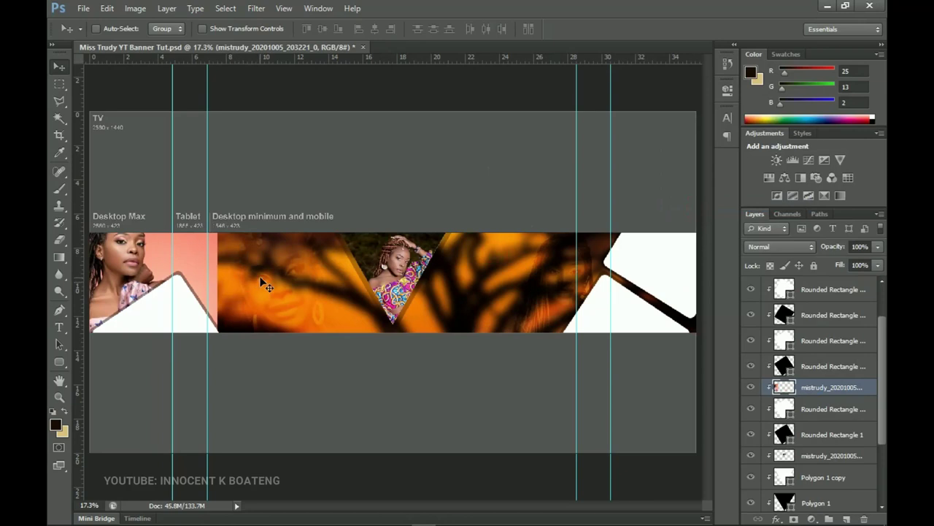
drag(840, 252, 809, 251)
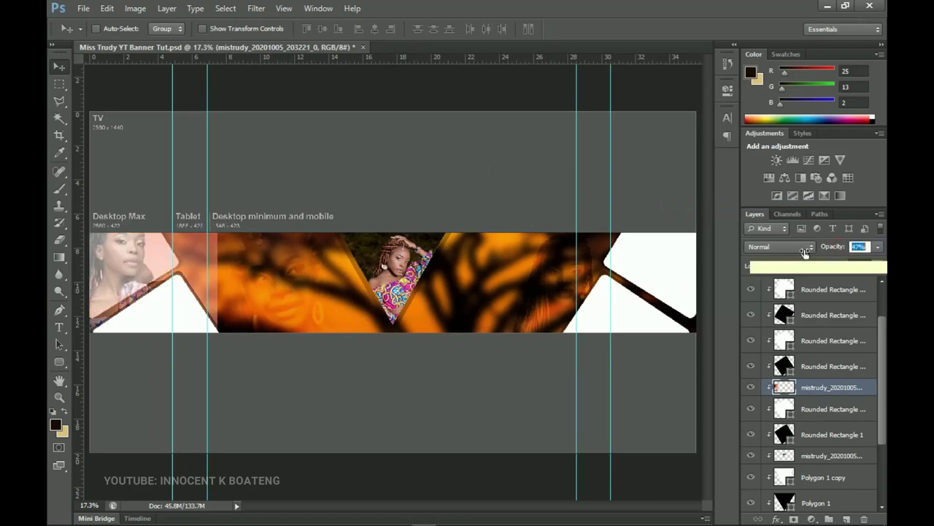
text(45)
key(Return)
drag(373, 301, 368, 281)
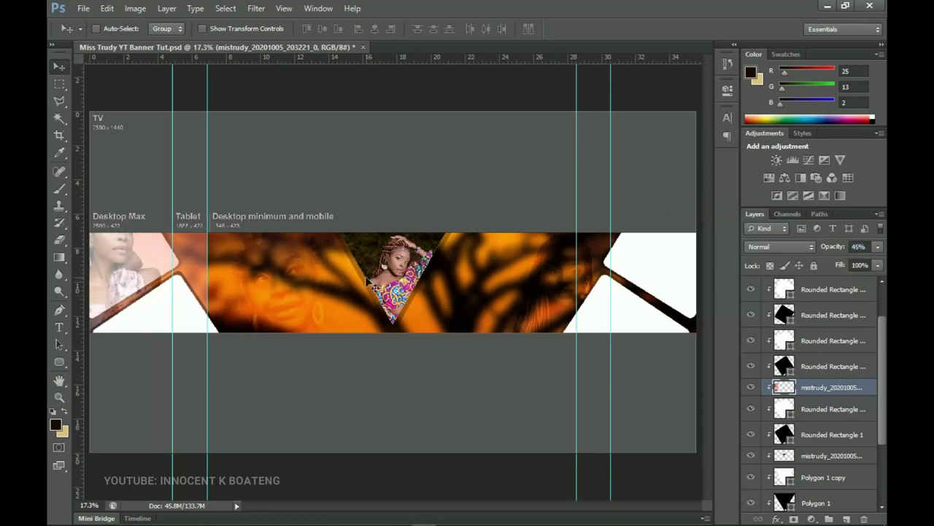
Scale the semi-transparent photo down and nudge it right so the woman's head and shoulders fit inside the upper-left shape.
key(ctrl+t)
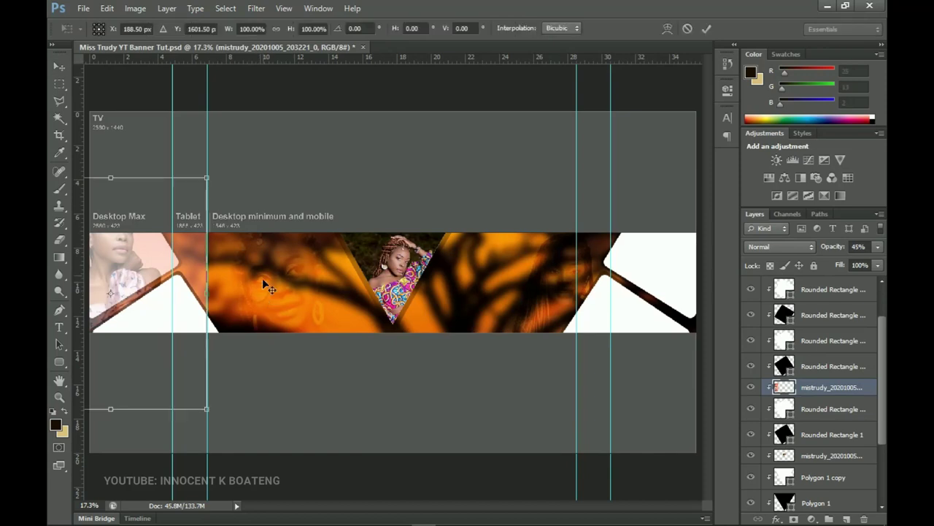
drag(210, 174, 191, 229)
key(Return)
key(Right)
key(Right)
key(Right)
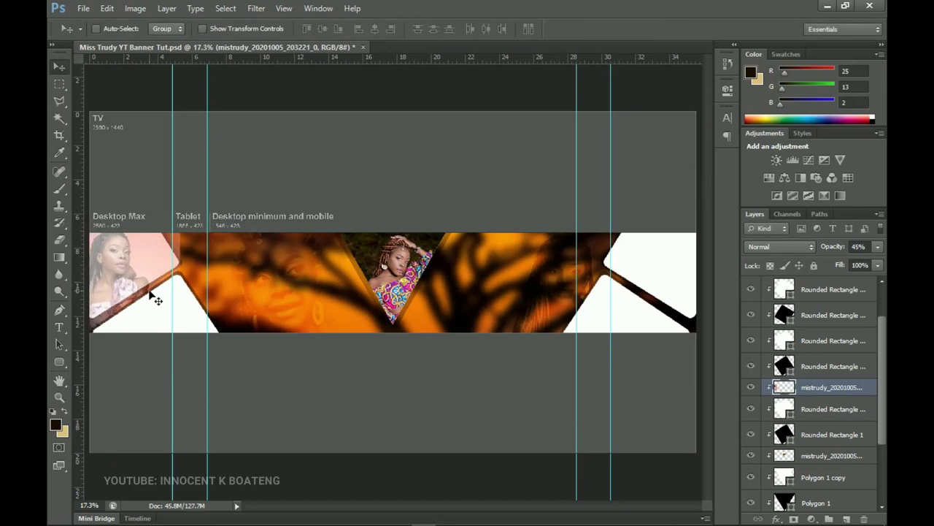
key(Right)
key(Right)
key(Right)
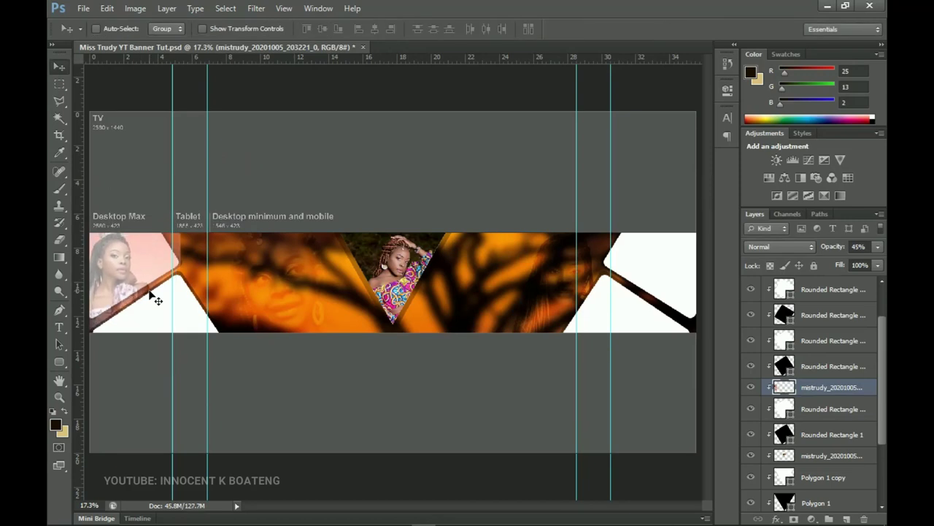
key(Right)
key(Right)
key(Right)
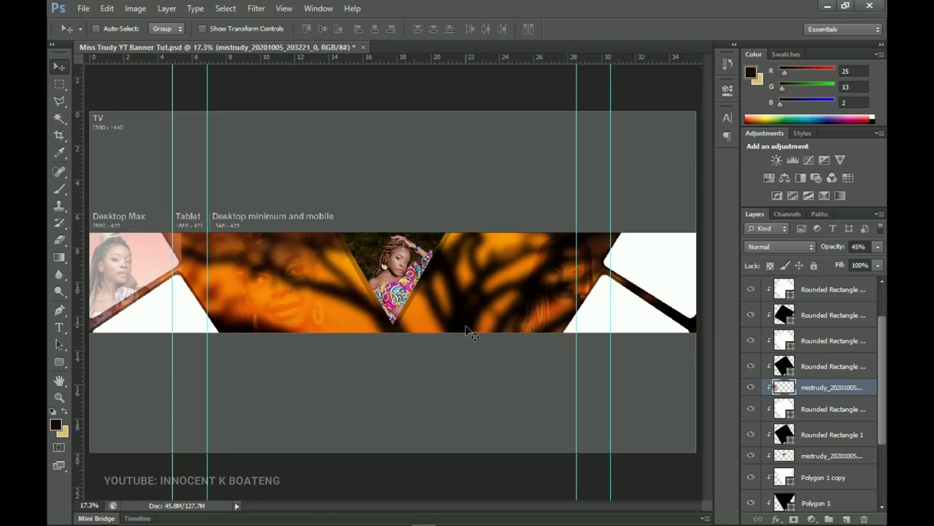
Delete the photo area outside the upper-left white shape's outline, deselect, and restore the photo's opacity to 100%.
click(812, 413)
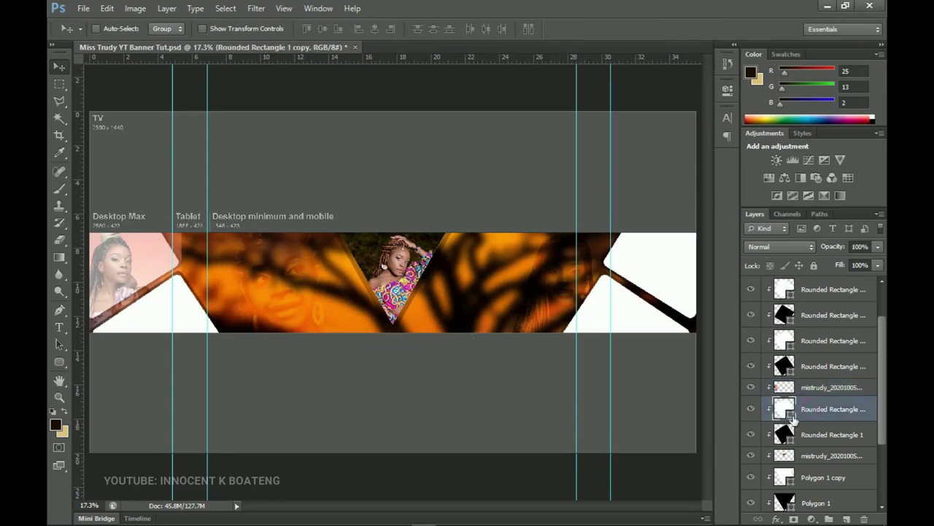
ctrl+click(792, 416)
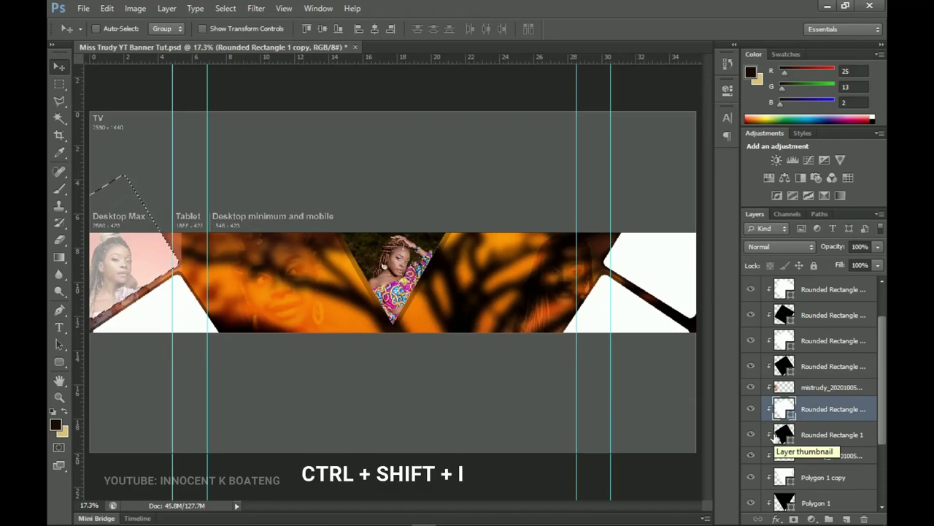
key(ctrl+shift+i)
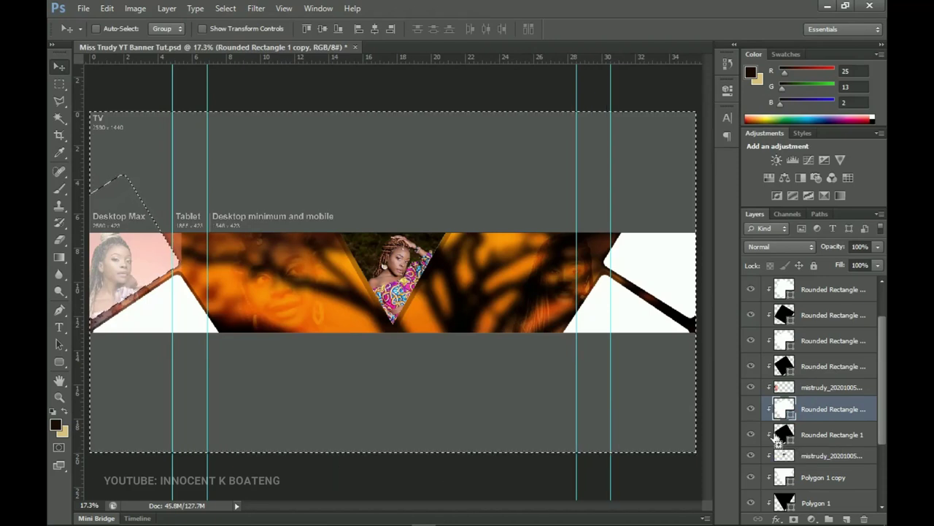
click(839, 384)
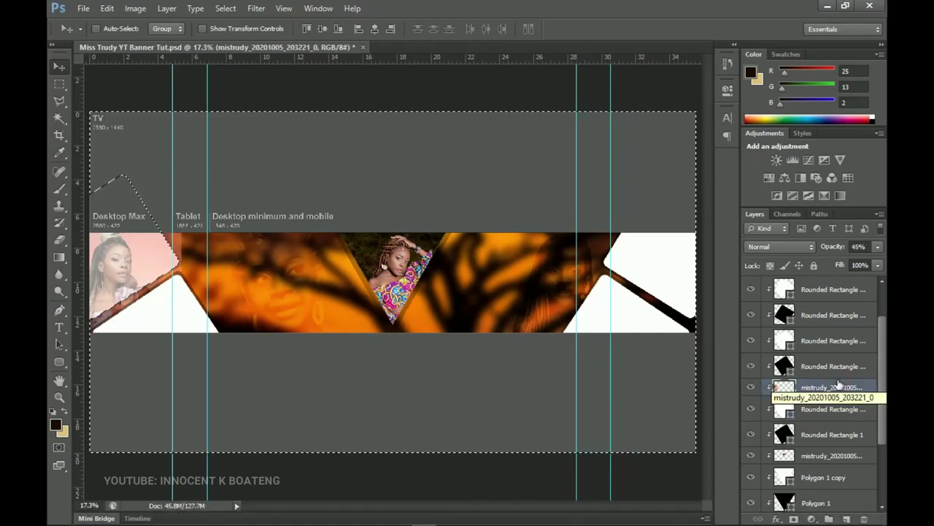
key(ctrl+d)
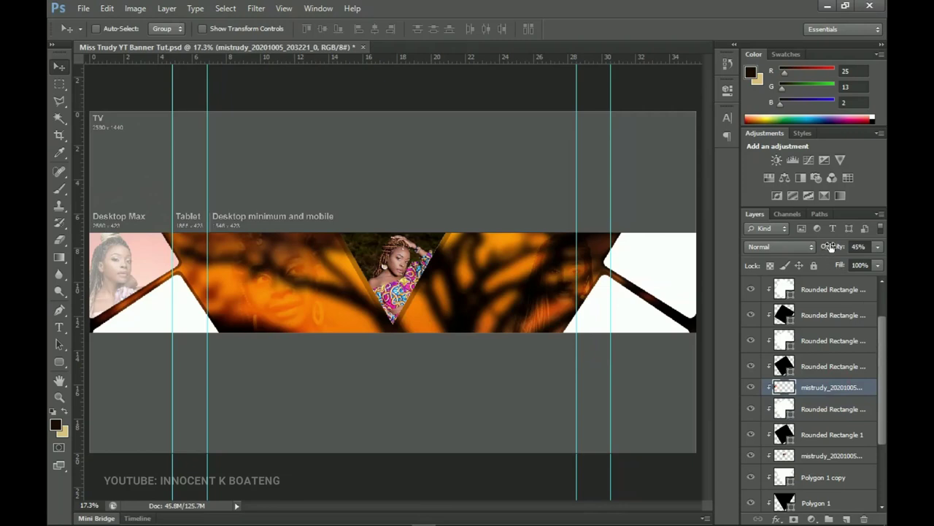
drag(831, 246, 884, 255)
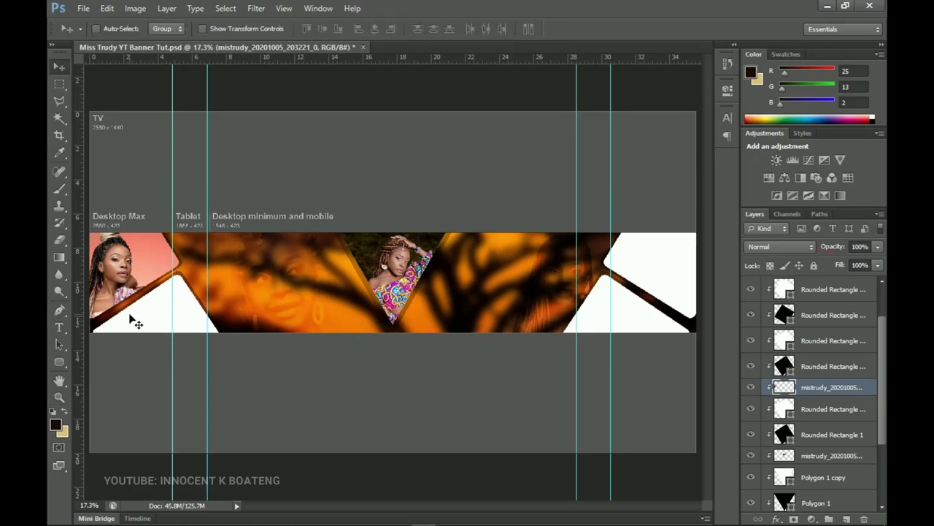
Select the lower-left white corner shape's layer and toggle its visibility to identify it.
click(133, 516)
click(132, 516)
right_click(162, 311)
click(194, 319)
click(750, 342)
click(750, 342)
click(751, 341)
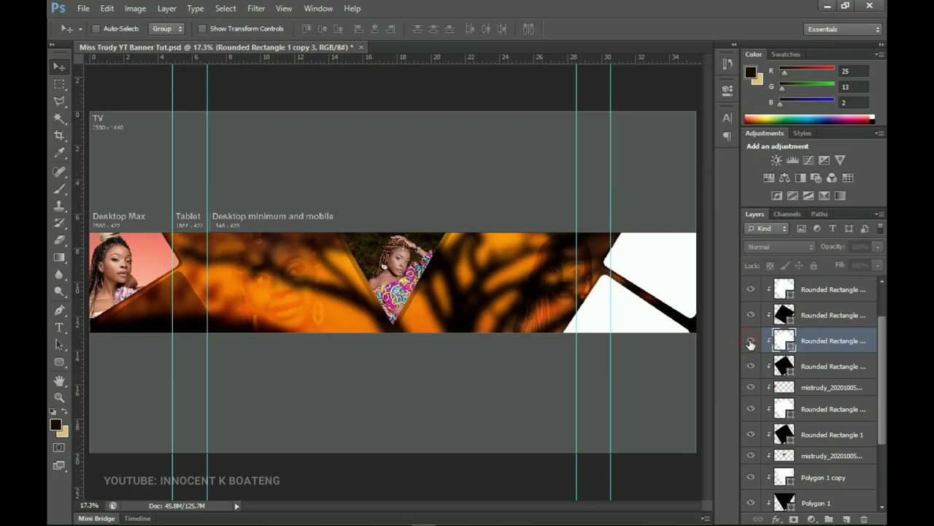
Place the photo mistrudy_20201005_203155_0 above the lower-left white corner shape's layer and make it a clipping mask.
click(132, 516)
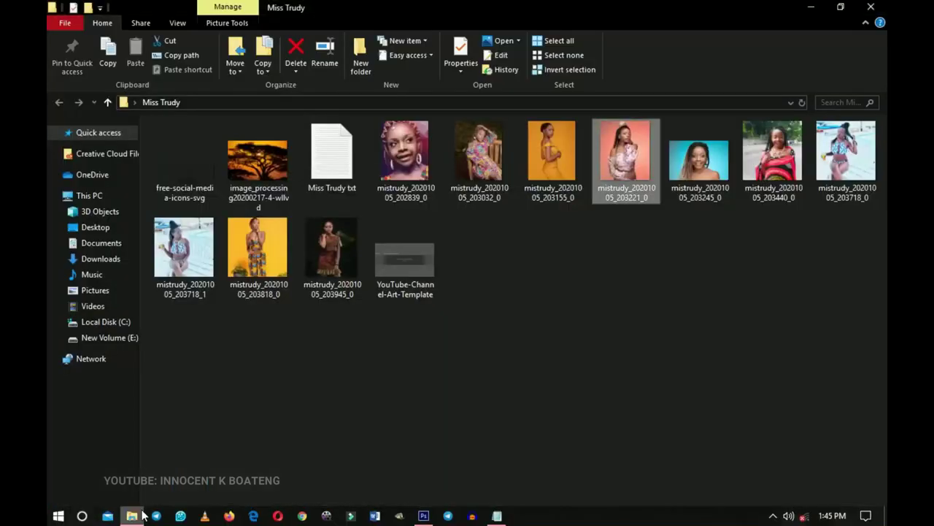
click(560, 160)
drag(559, 160, 183, 333)
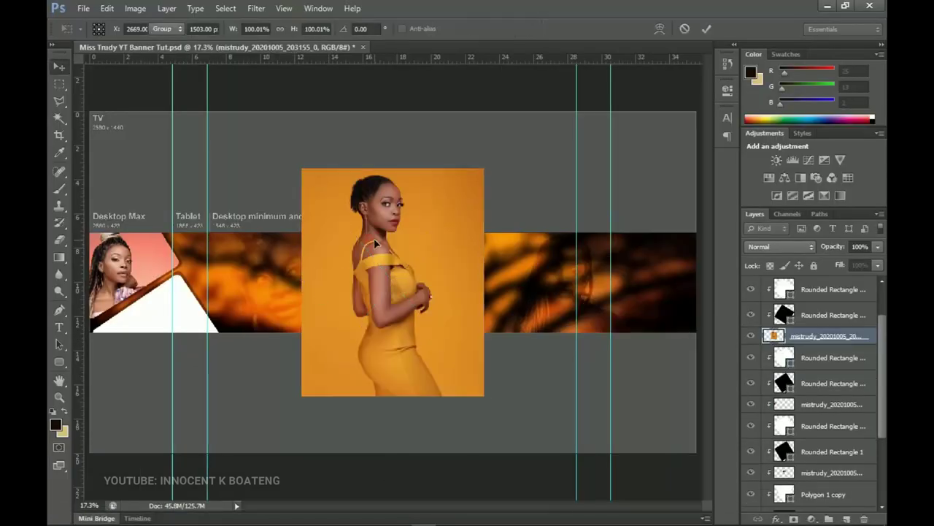
key(Return)
right_click(825, 337)
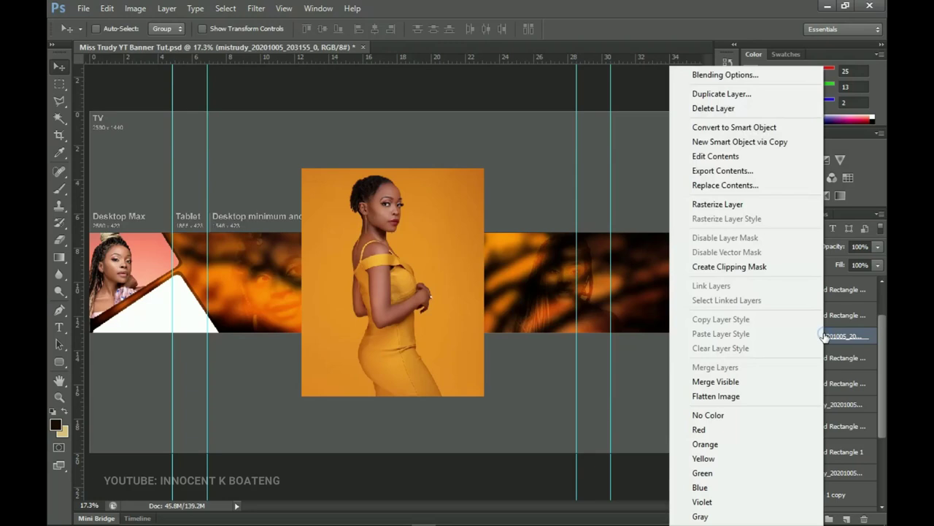
click(746, 269)
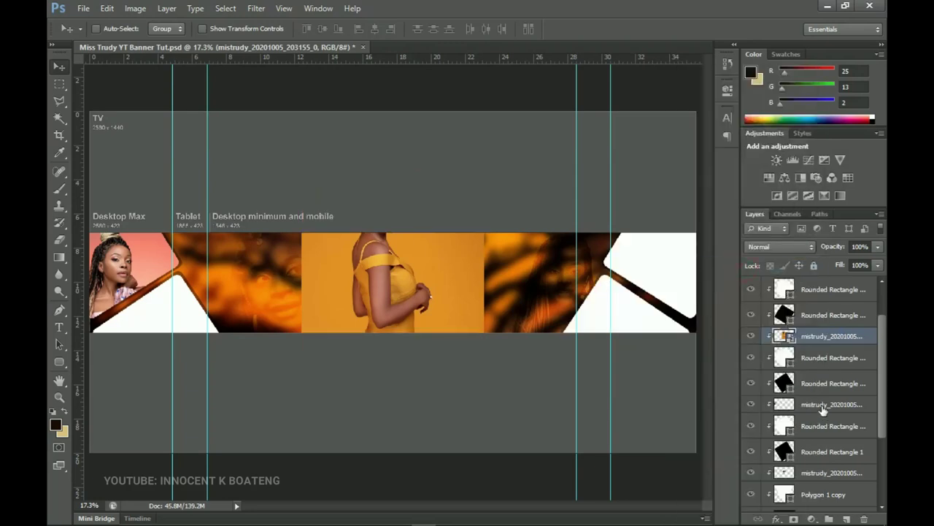
Move the clipped photo over the lower-left white corner shape and set its opacity to 45%.
drag(532, 259, 287, 341)
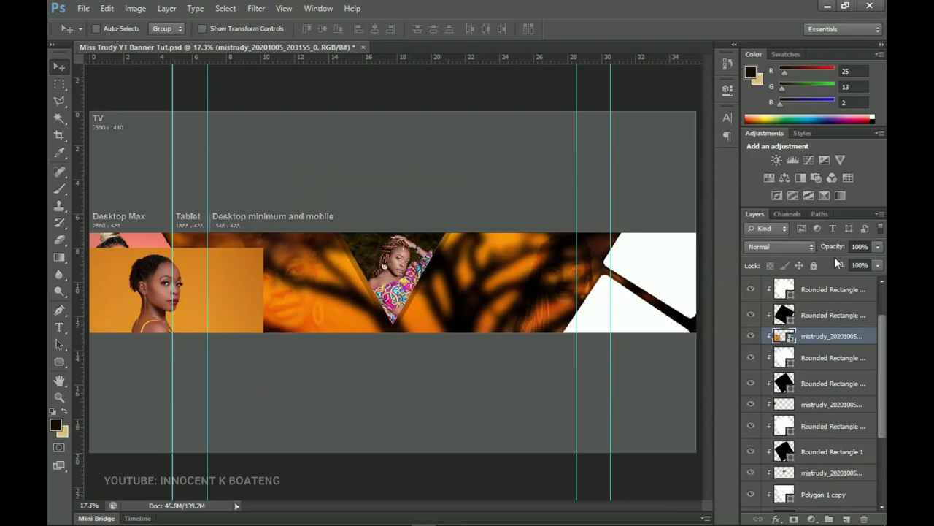
drag(821, 254, 799, 261)
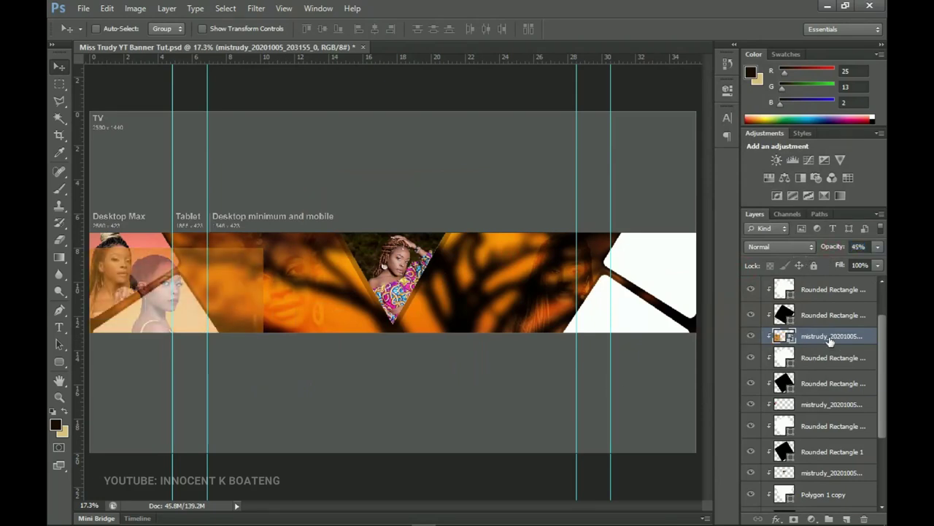
Rasterize the photo layer and scale it down so the woman's head and shoulders fit inside the lower-left shape.
right_click(830, 337)
click(752, 207)
key(ctrl+t)
drag(264, 247, 247, 269)
mouse_move(221, 313)
mouse_down()
mouse_move(236, 327)
mouse_move(219, 317)
mouse_up()
key(Return)
key(ctrl+t)
drag(248, 274, 231, 273)
mouse_move(213, 321)
mouse_down()
mouse_move(209, 313)
mouse_move(260, 257)
mouse_move(206, 328)
mouse_move(216, 321)
mouse_up()
drag(246, 282, 244, 278)
key(Return)
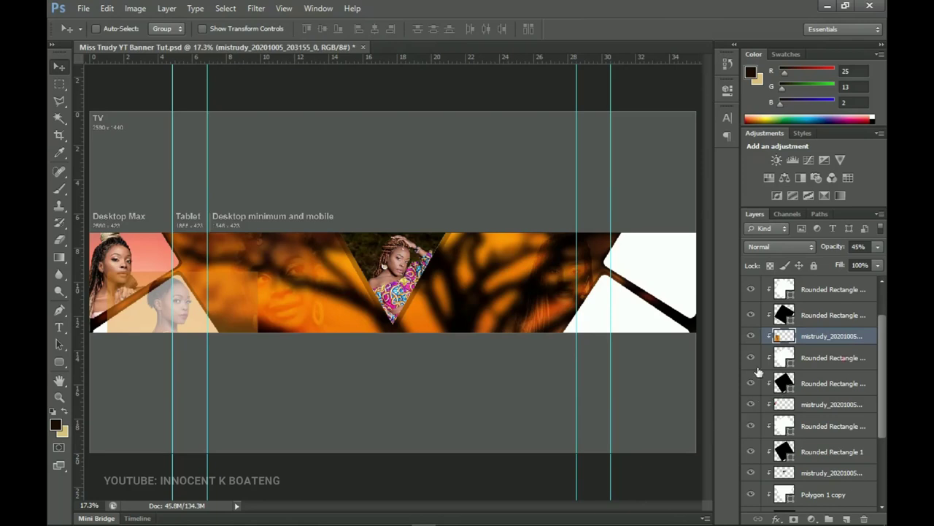
Delete the photo area outside the lower-left shape's outline, deselect, and restore the photo's opacity to 100%.
drag(780, 359, 778, 374)
ctrl+click(792, 366)
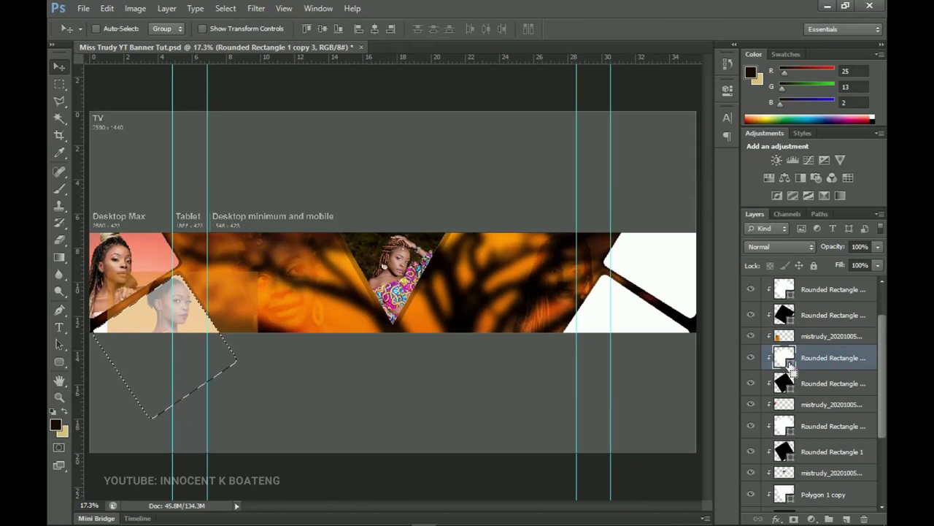
key(ctrl+shift+i)
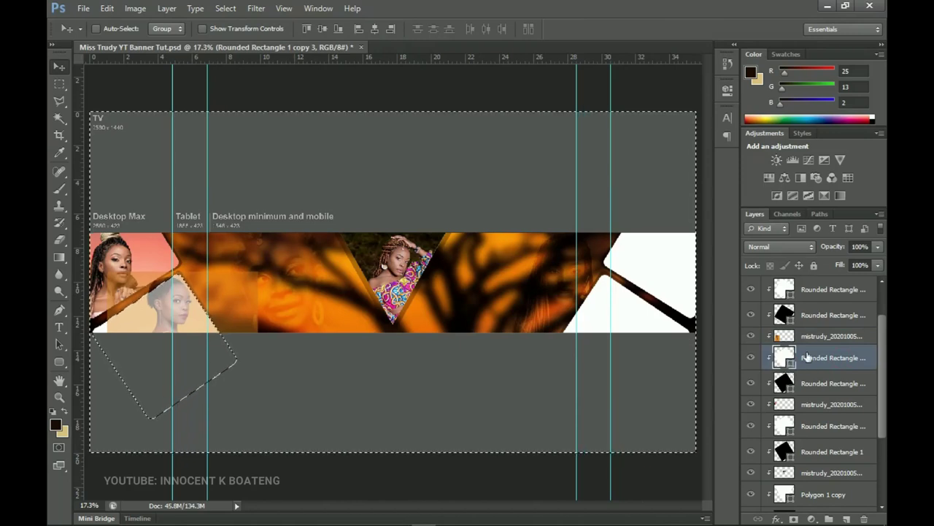
click(825, 337)
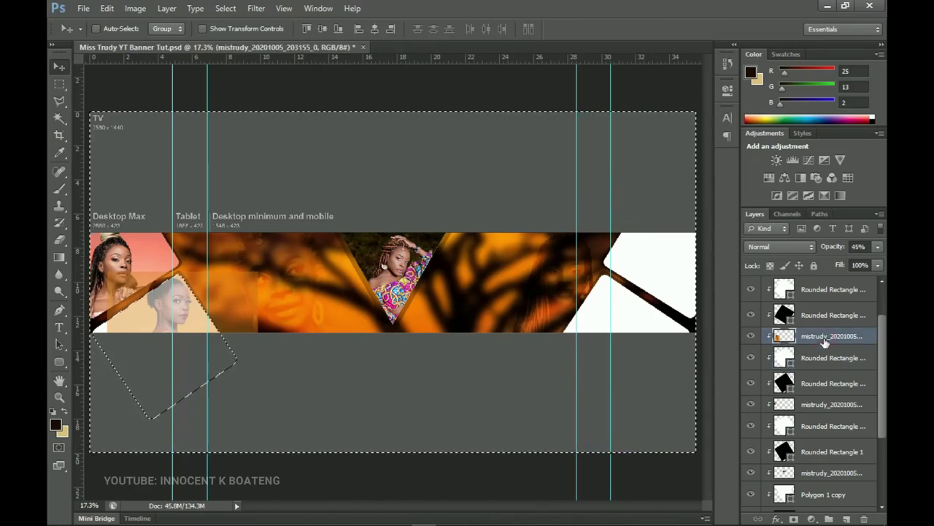
key(Delete)
key(ctrl+d)
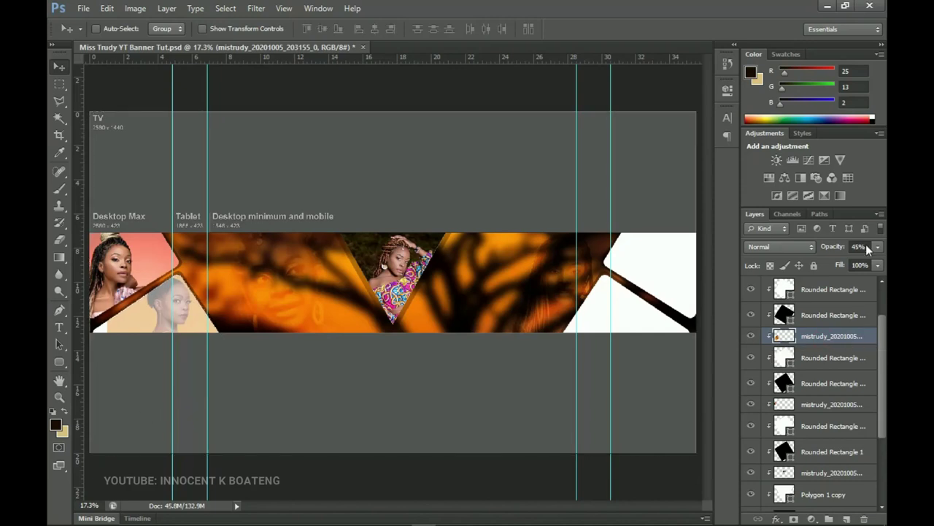
drag(825, 249, 884, 245)
key(Return)
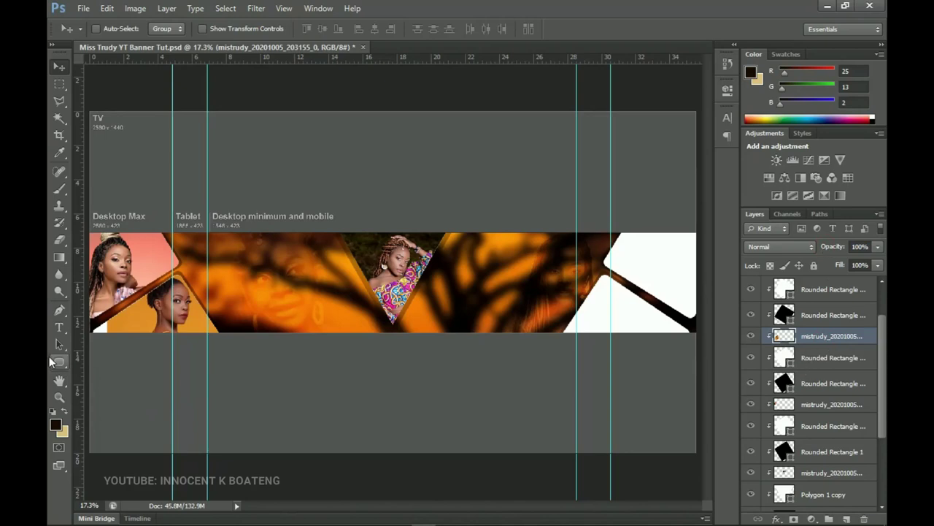
Recolour the lower-left white shape with the orange #dc8b1f sampled from the photo's background beside the white gap.
key(z)
click(115, 329)
click(114, 329)
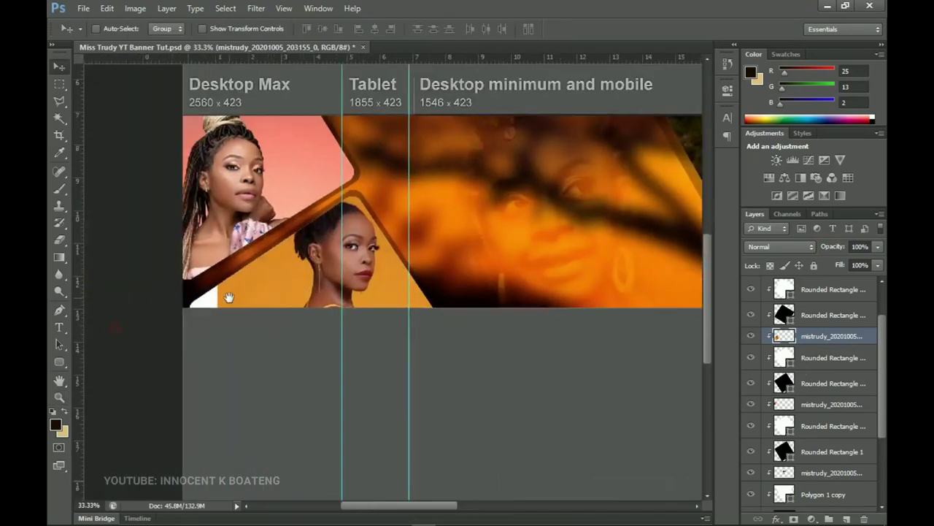
drag(236, 294, 267, 278)
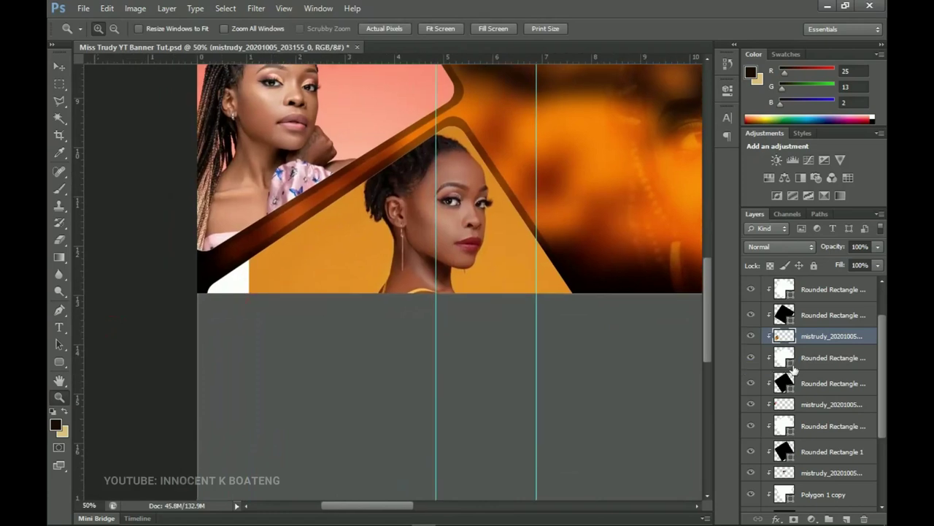
double_click(787, 360)
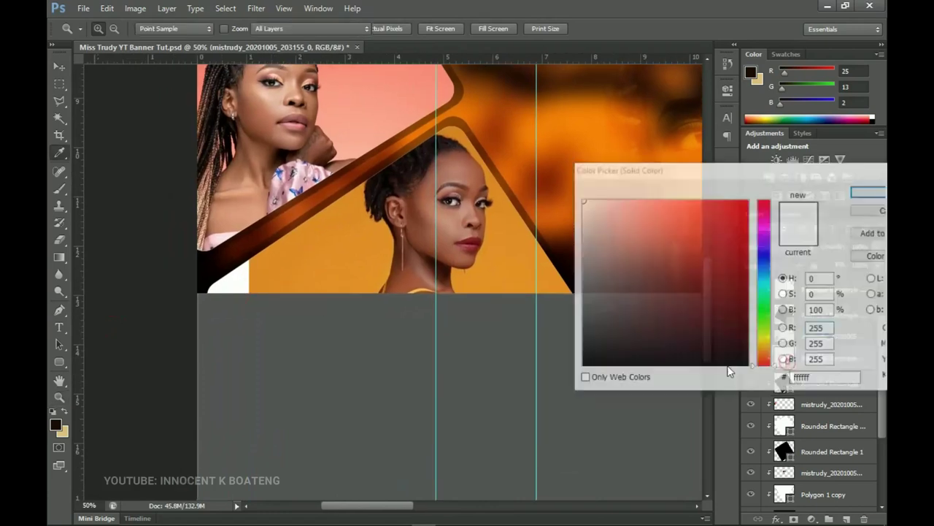
key(Tab)
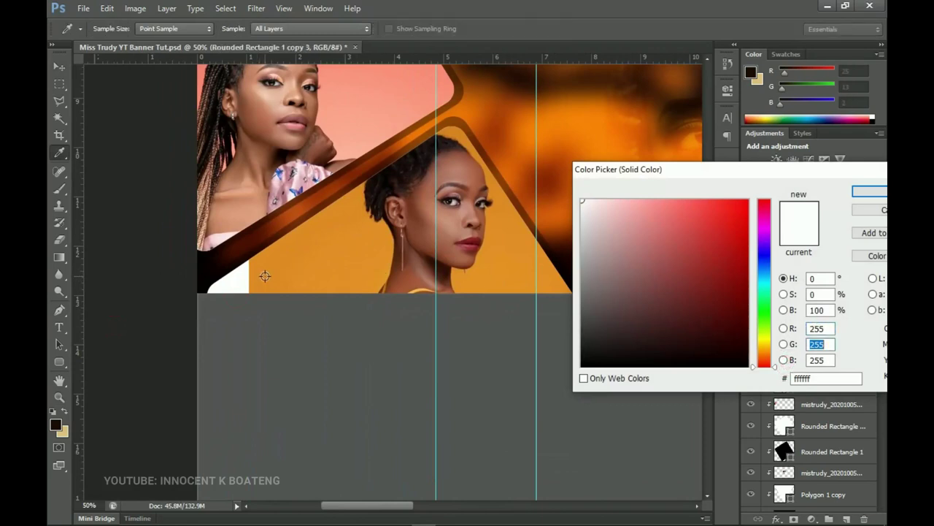
click(266, 276)
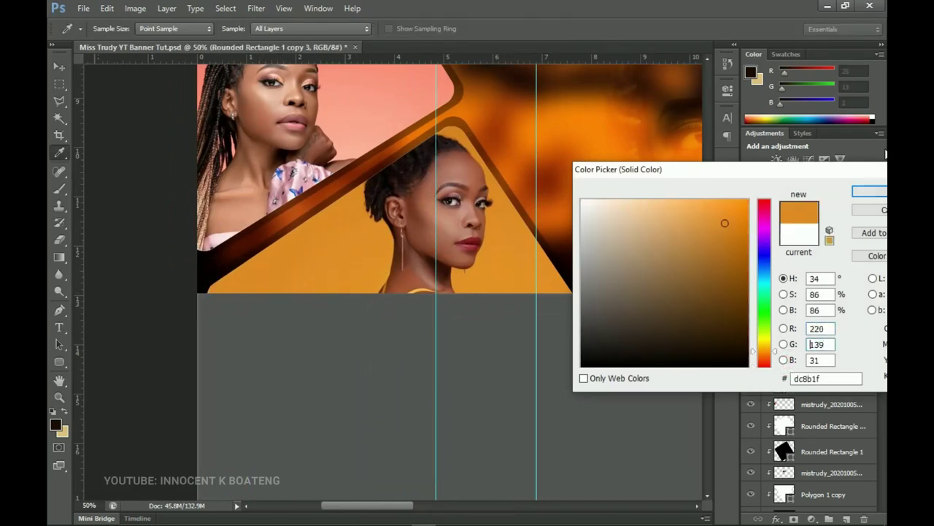
click(876, 189)
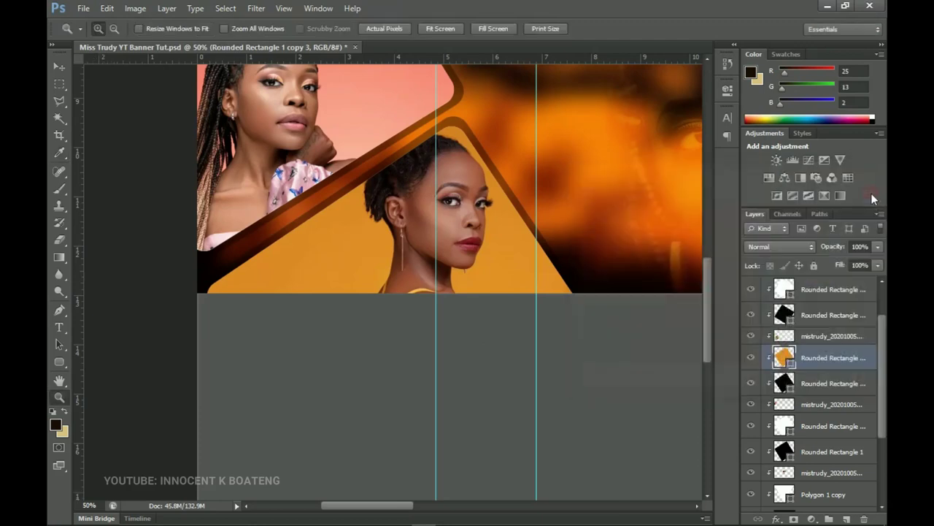
key(ctrl+0)
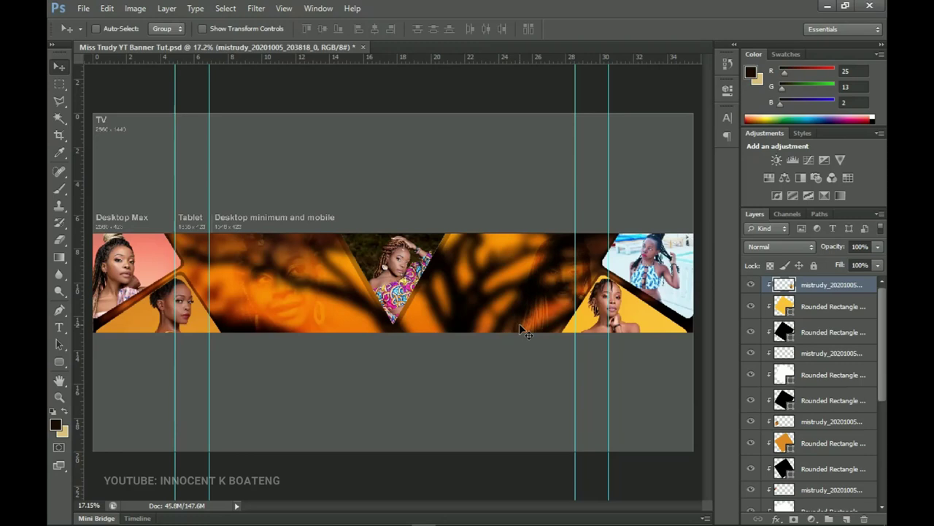
Save the banner and add the text "MISS", copied from the Miss Trudy text file in Notepad, between the lower-left photo and the triangle.
key(ctrl+s)
key(t)
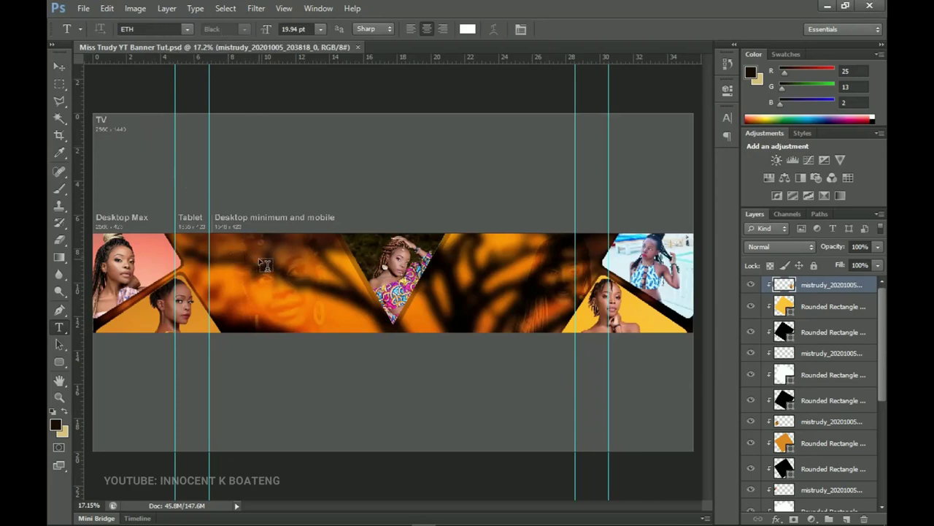
click(280, 268)
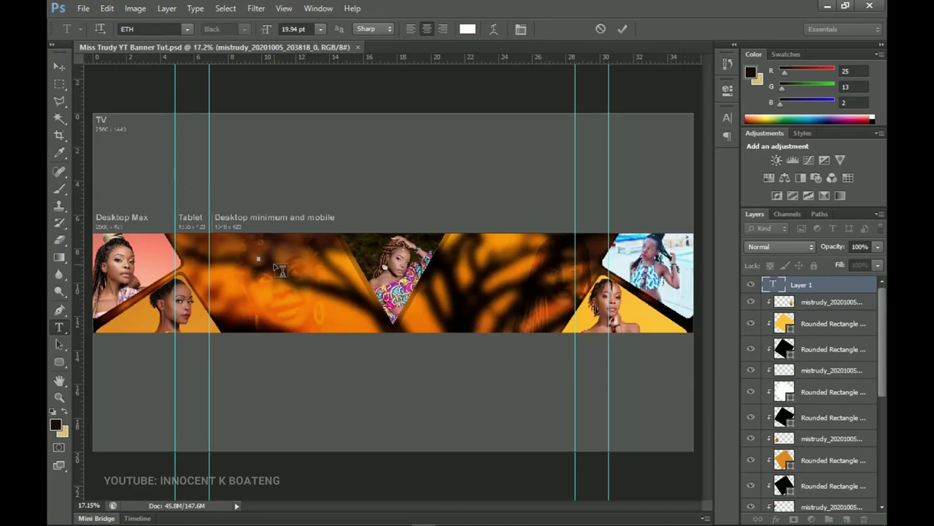
mouse_move(700, 524)
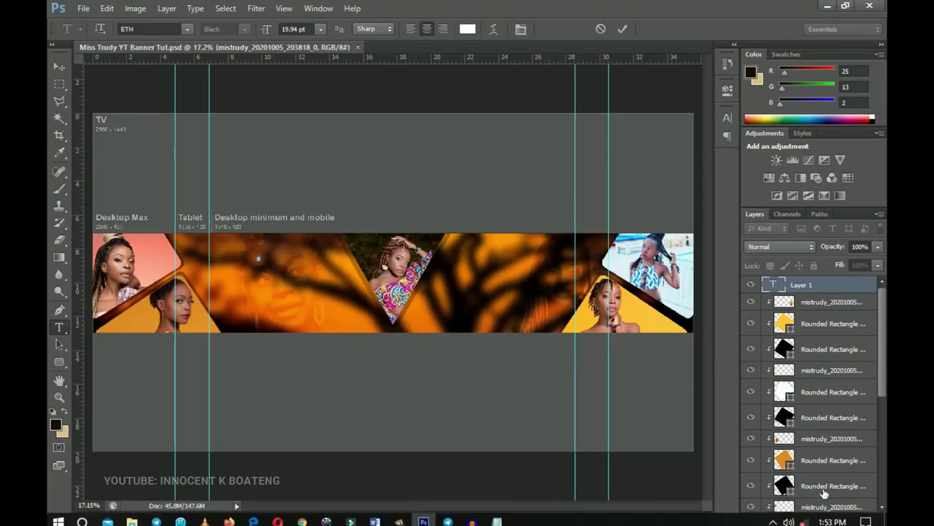
click(496, 515)
double_click(568, 168)
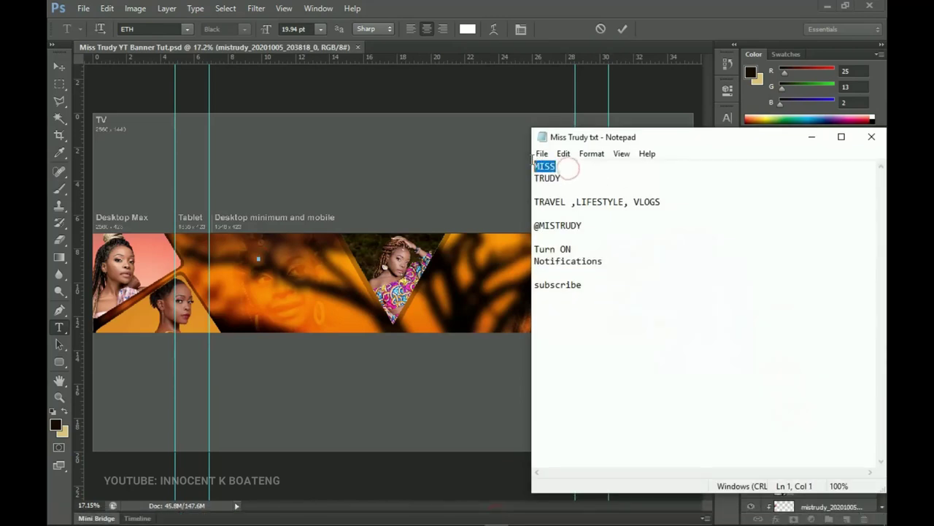
click(369, 252)
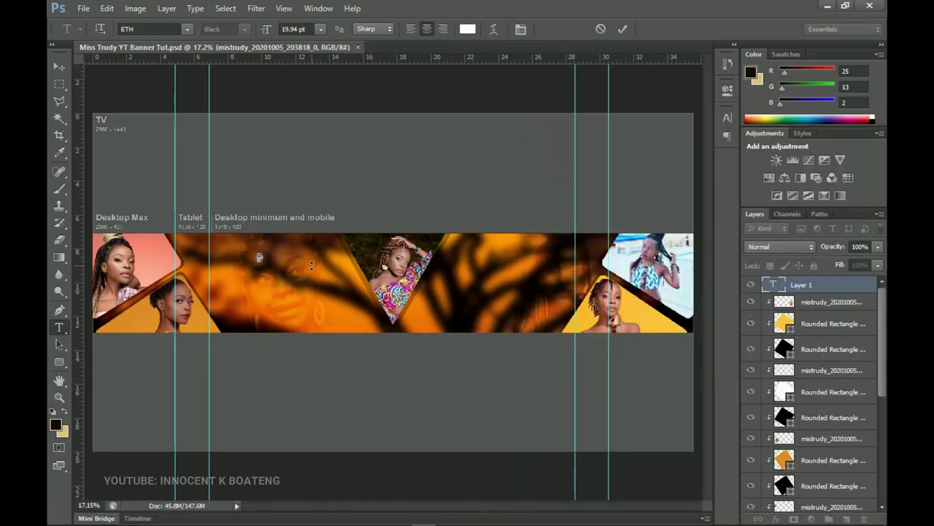
click(59, 67)
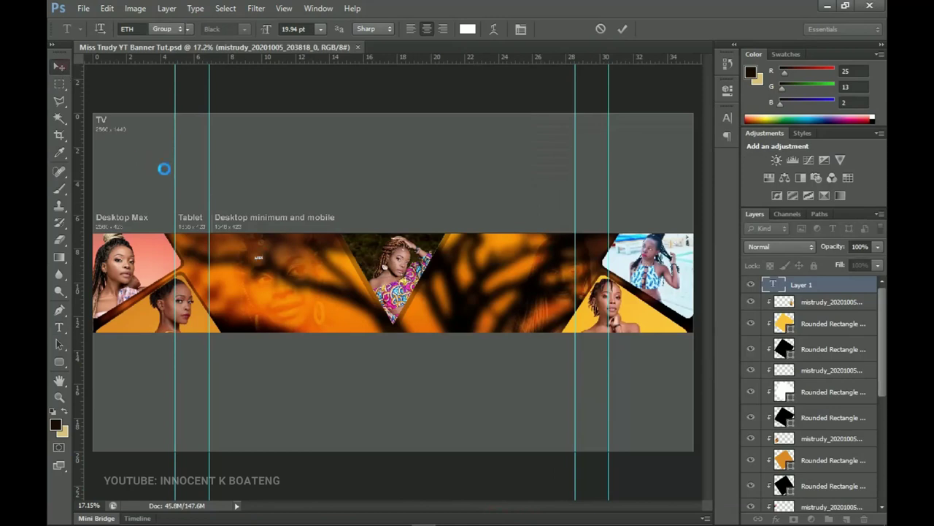
Enlarge the MISS text to about 230 pt and shift it slightly towards the central triangle.
key(ctrl+t)
drag(268, 267, 313, 290)
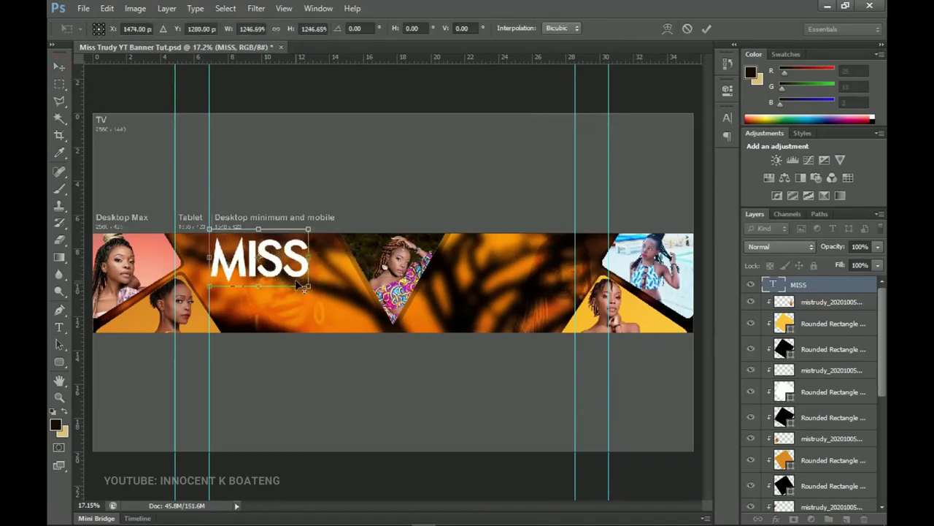
key(Return)
drag(320, 290, 326, 291)
Left-align the MISS text and reposition it just left of the central triangle.
double_click(289, 269)
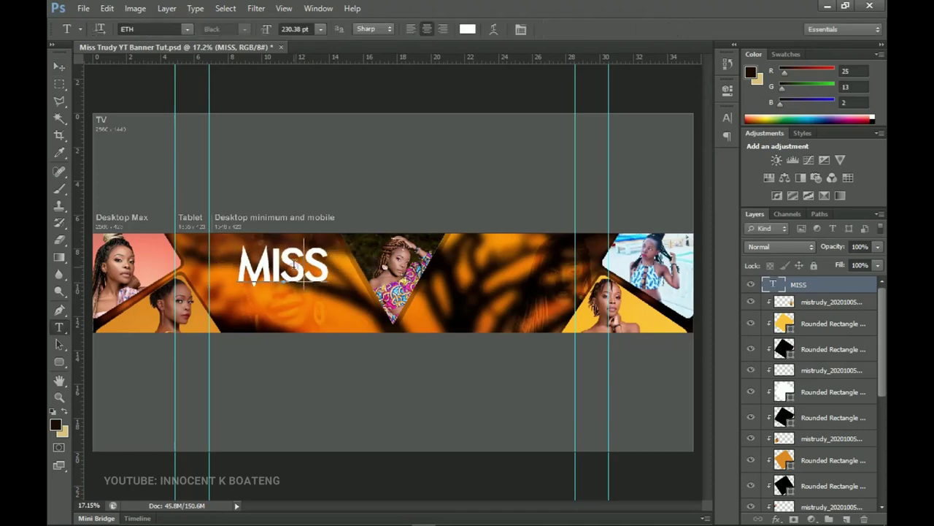
click(411, 28)
click(58, 66)
drag(392, 251, 352, 252)
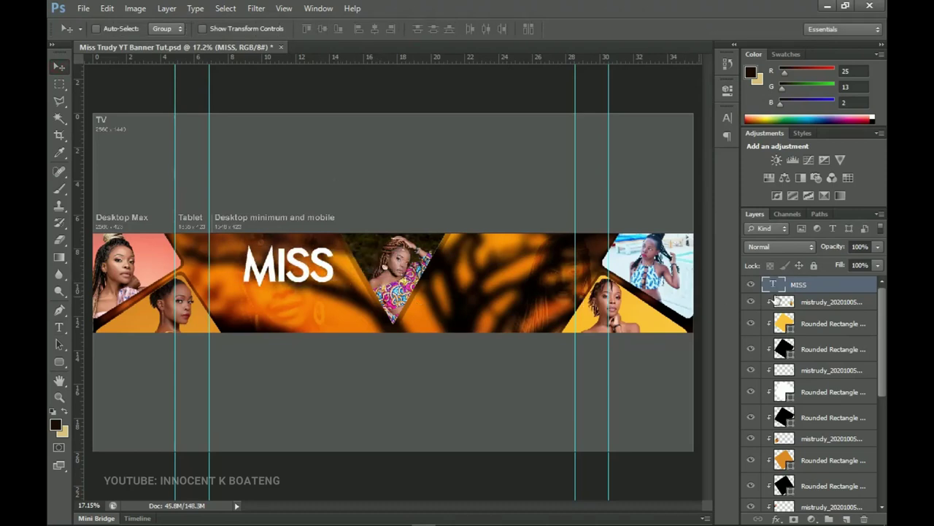
right_click(812, 287)
click(833, 290)
right_click(828, 285)
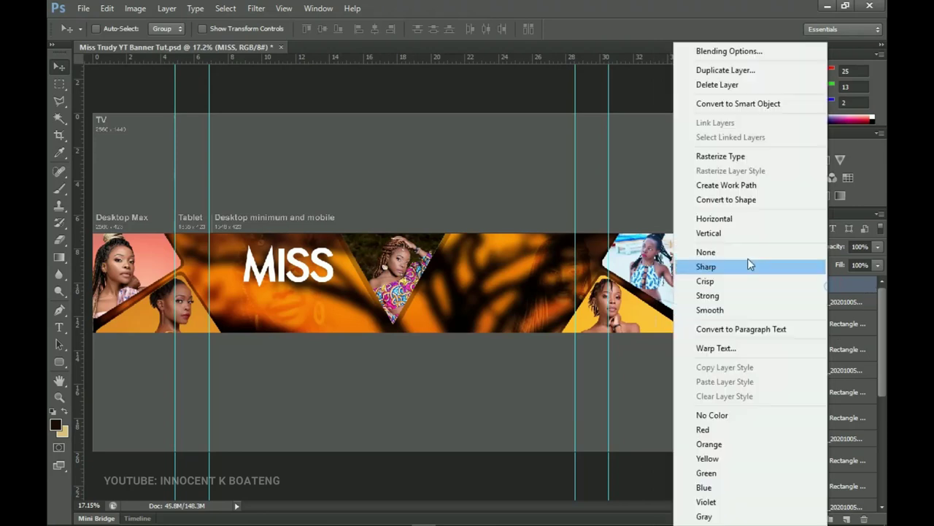
click(358, 281)
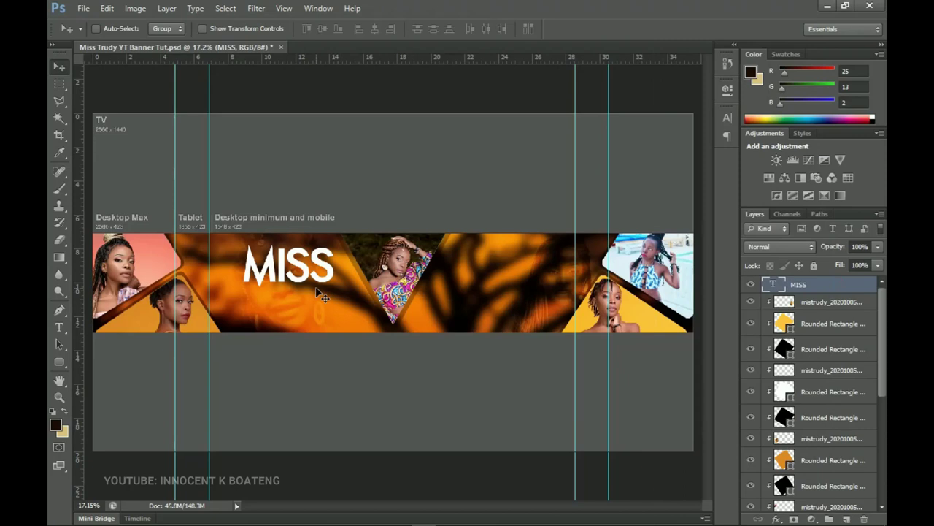
Add a black Multiply drop shadow at 75% opacity to the MISS text and increase the shadow's size.
right_click(811, 285)
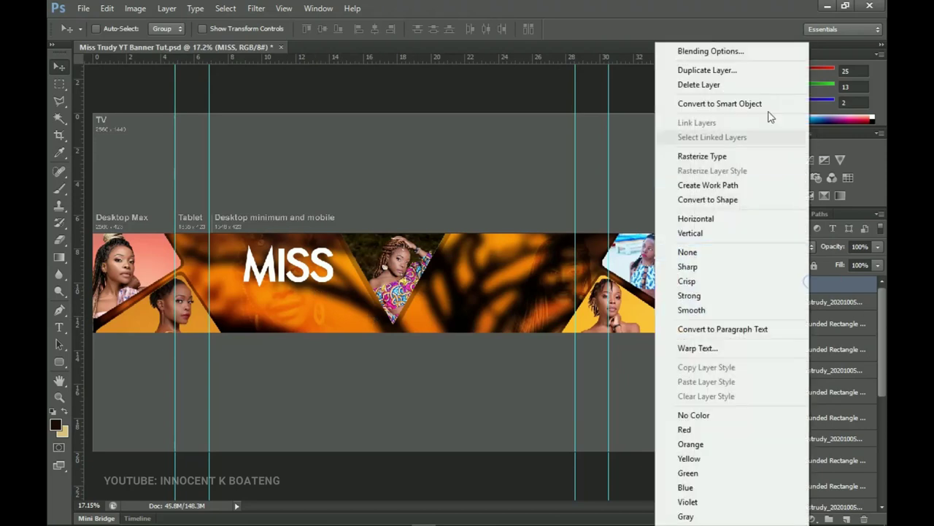
click(731, 54)
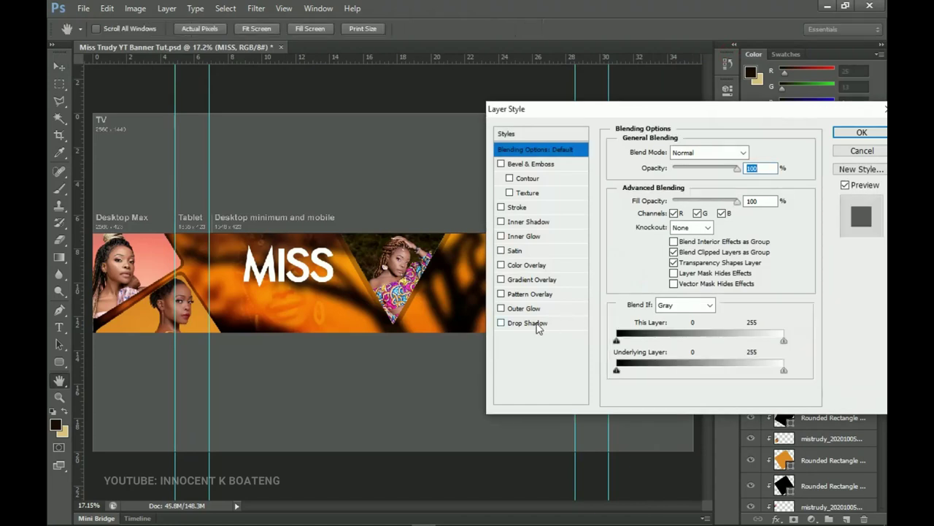
click(537, 325)
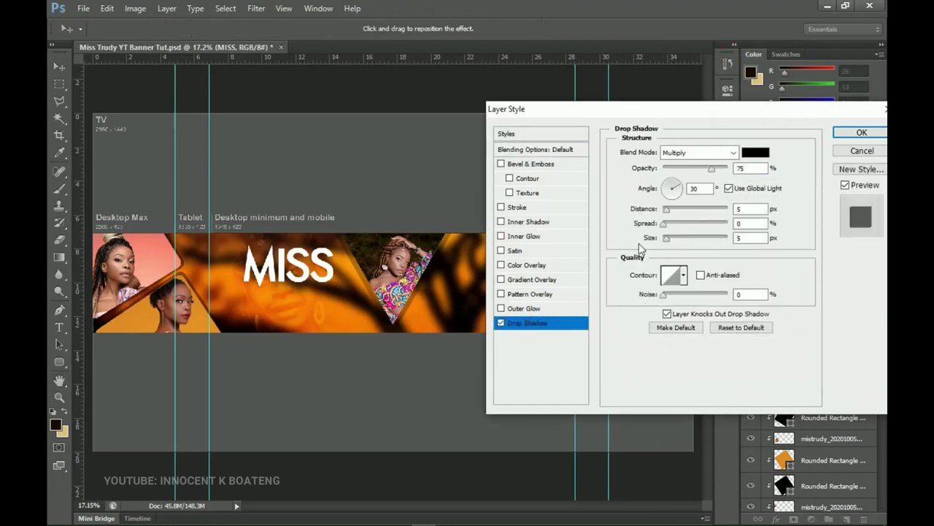
drag(670, 241, 680, 243)
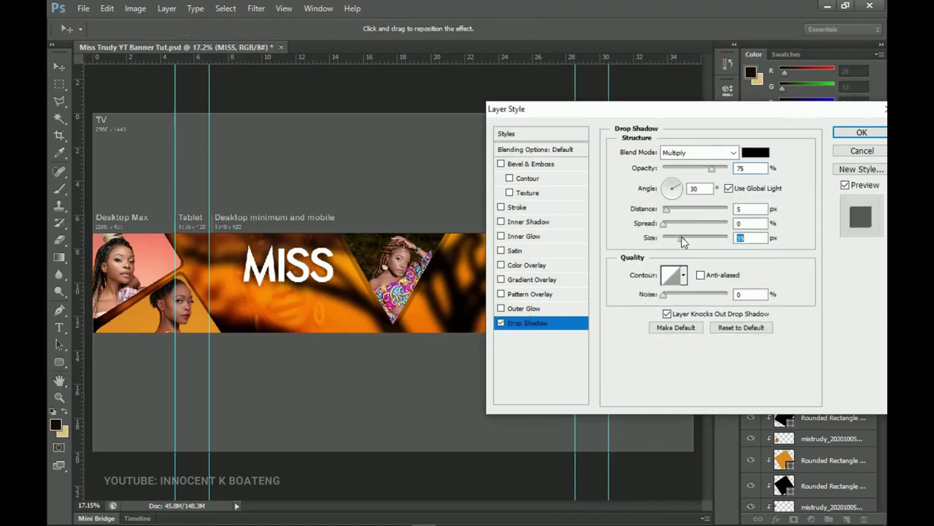
click(862, 132)
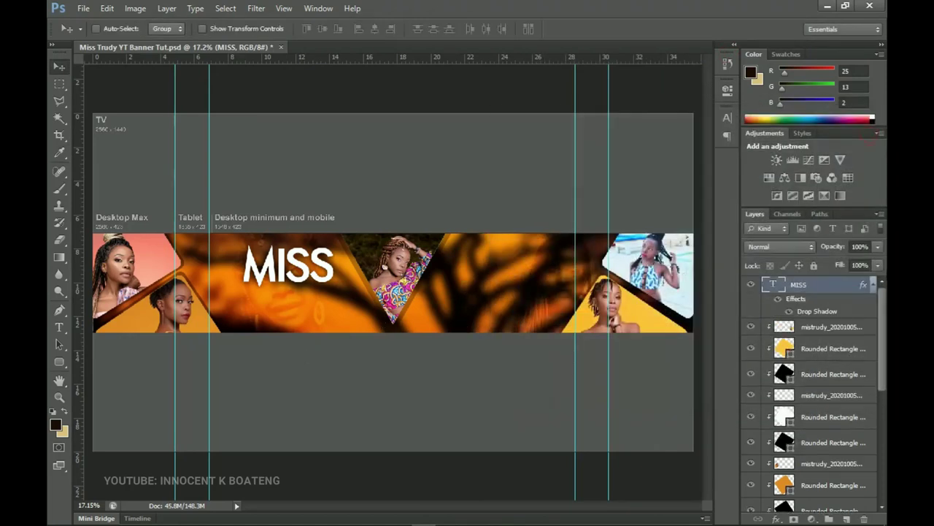
Duplicate the MISS text layer with its drop shadow and place the copy directly beneath the original.
click(874, 285)
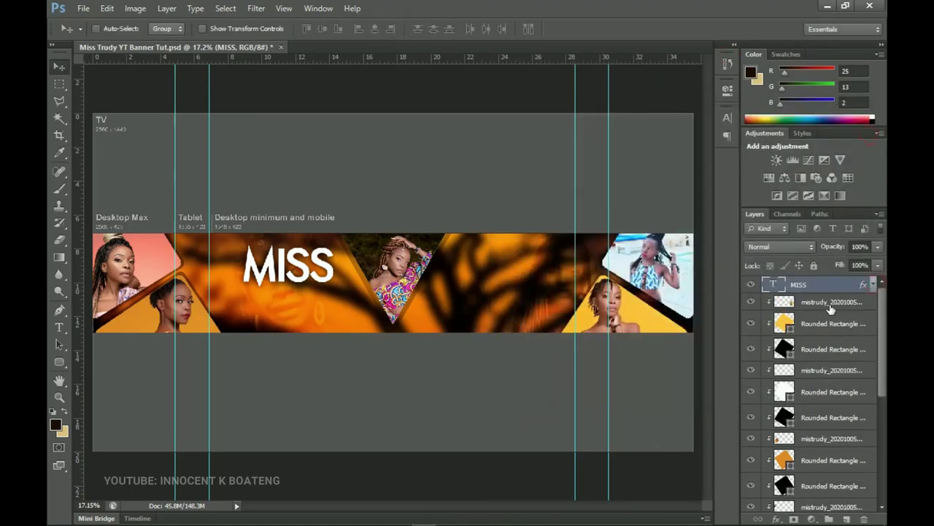
key(ctrl+j)
drag(321, 266, 321, 305)
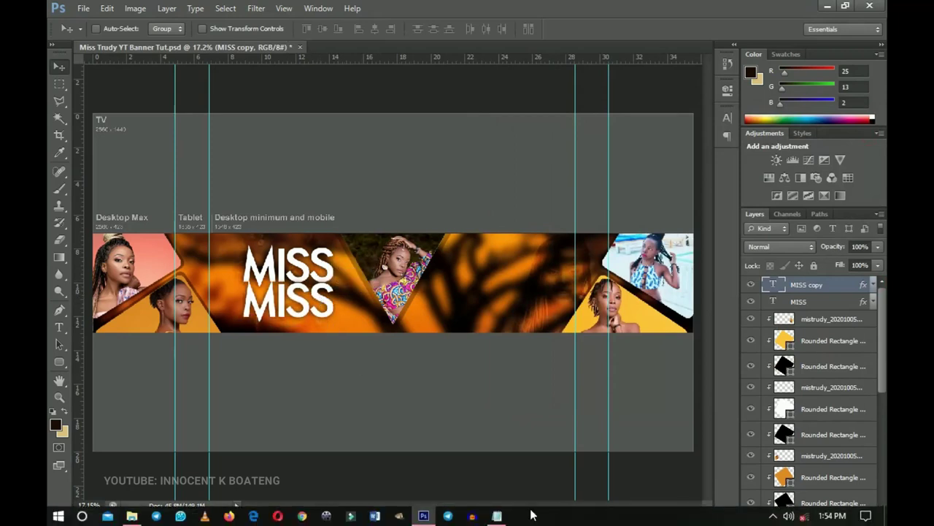
Replace the lower MISS copy's wording with "TRUDY", copied from the Miss Trudy text file in Notepad.
click(498, 517)
double_click(574, 176)
key(ctrl+c)
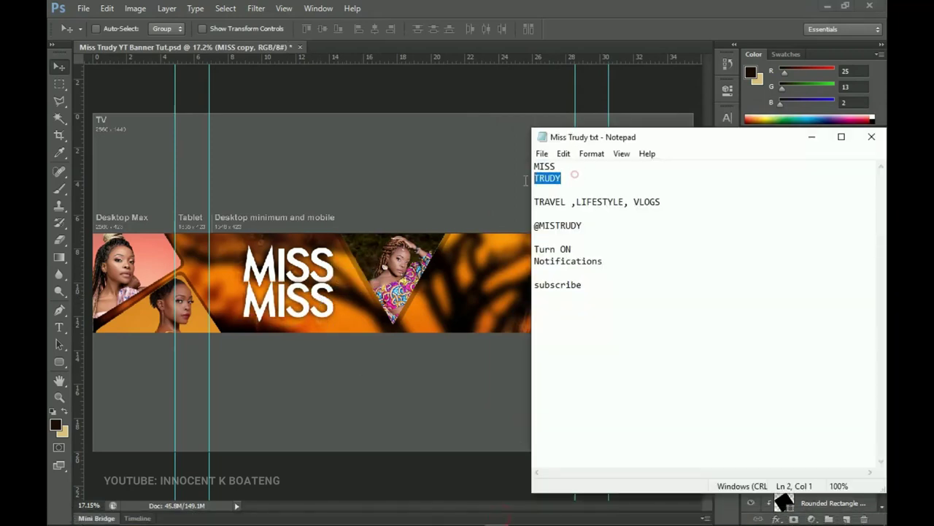
click(332, 270)
key(t)
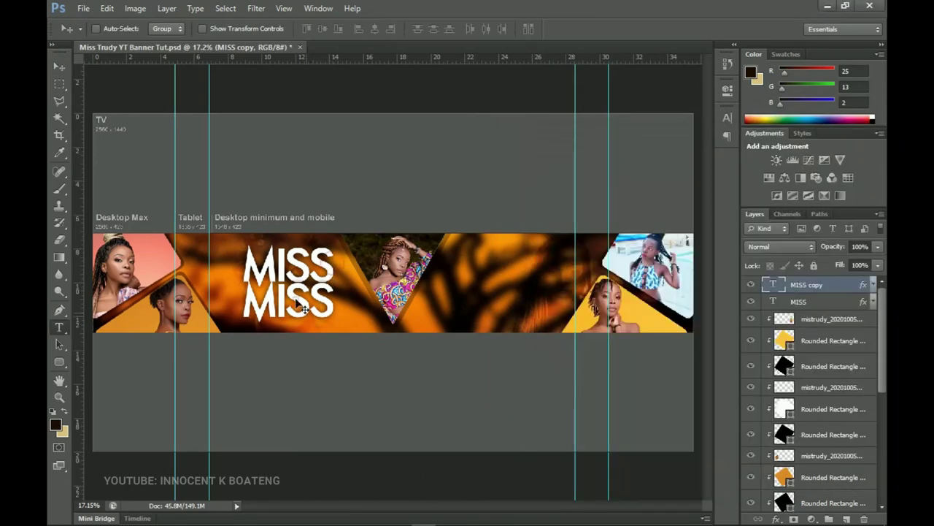
double_click(295, 299)
key(ctrl+v)
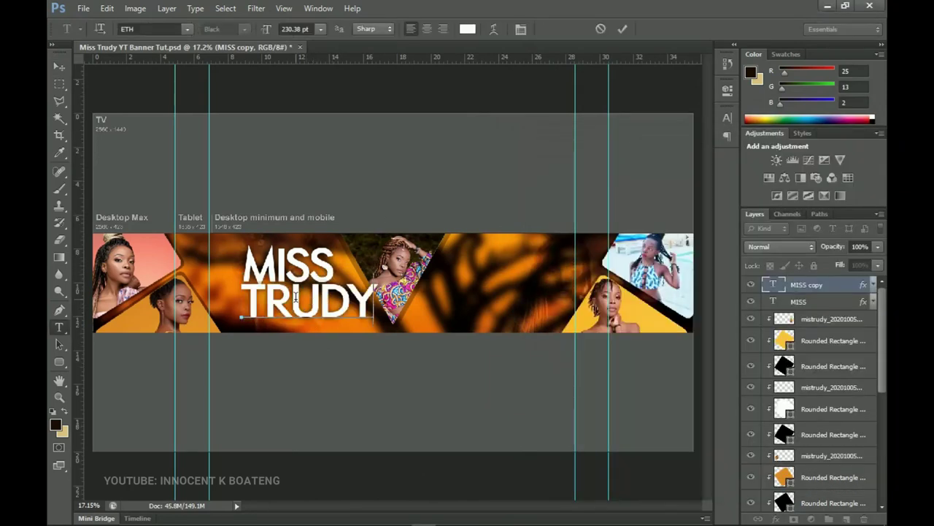
click(59, 66)
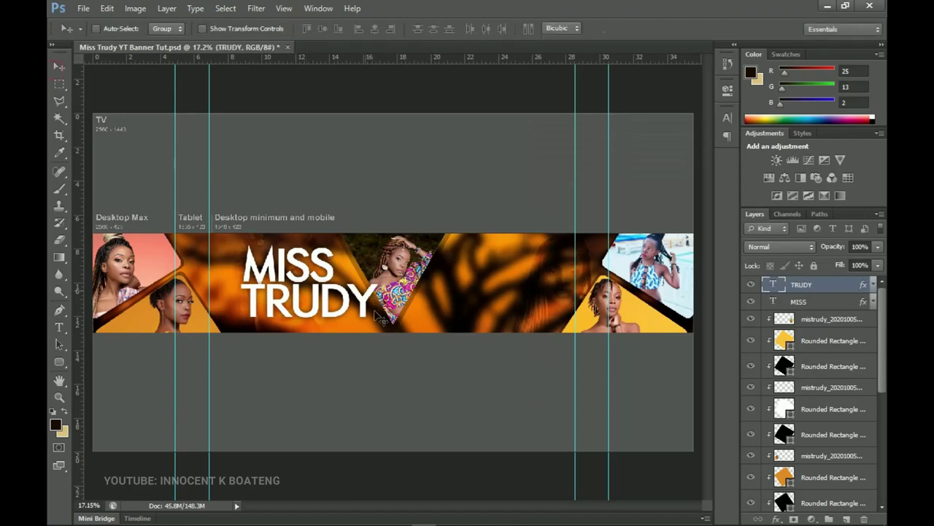
Scale the TRUDY text down to match the width of MISS and nudge it into place just below.
key(ctrl+t)
drag(381, 327, 336, 309)
key(Return)
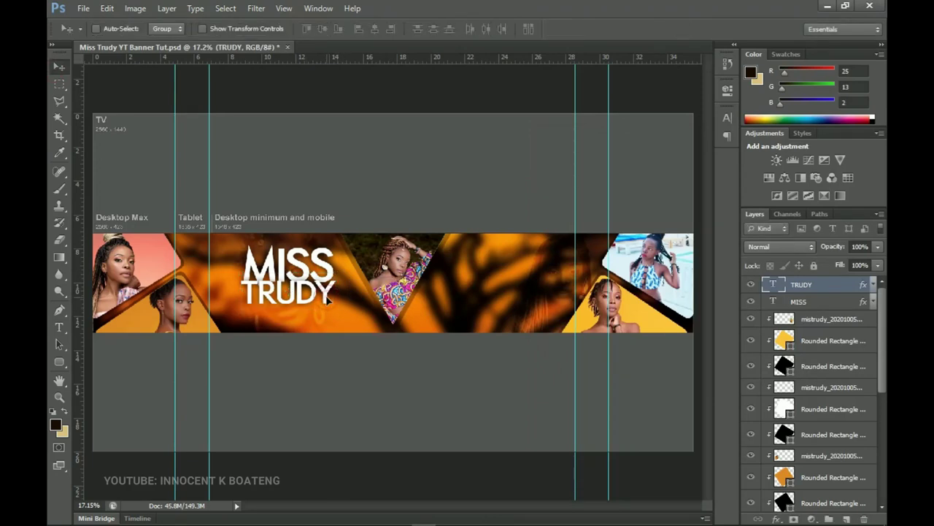
key(Down)
key(Down)
key(Left)
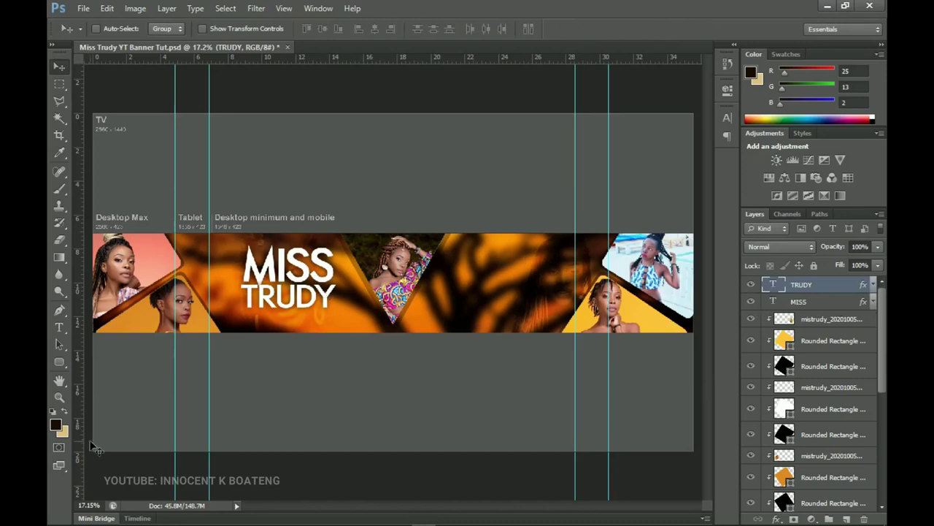
Draw a dark rectangular bar beneath the TRUDY text and resize it to roughly the title's width.
drag(59, 361, 122, 370)
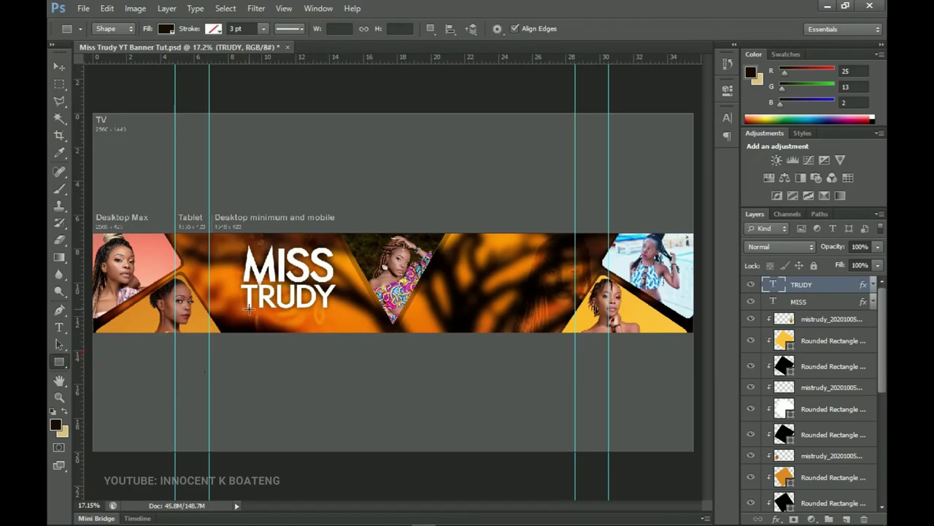
drag(249, 309, 349, 322)
key(z)
click(275, 319)
click(273, 317)
drag(282, 317, 426, 306)
key(ctrl+t)
key(Return)
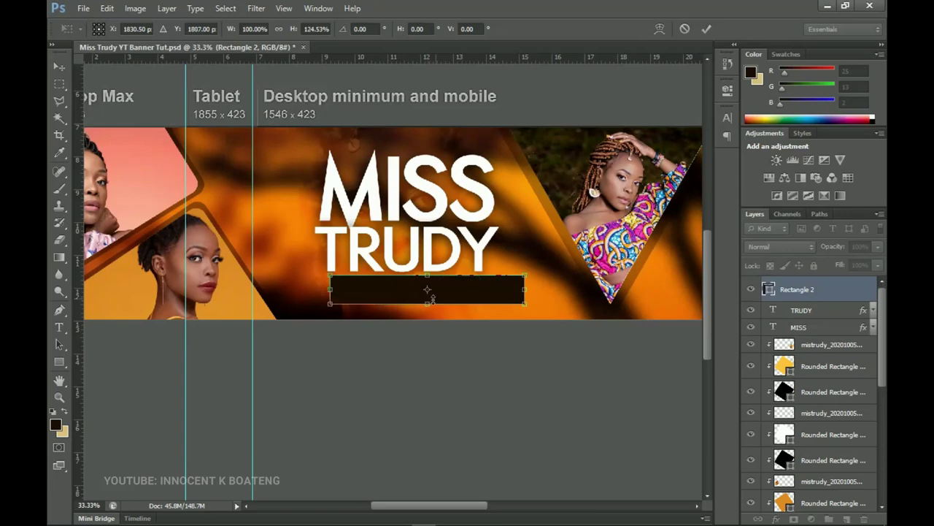
Nudge the MISS and TRUDY text layers up together to widen the gap above the rectangular bar.
click(822, 310)
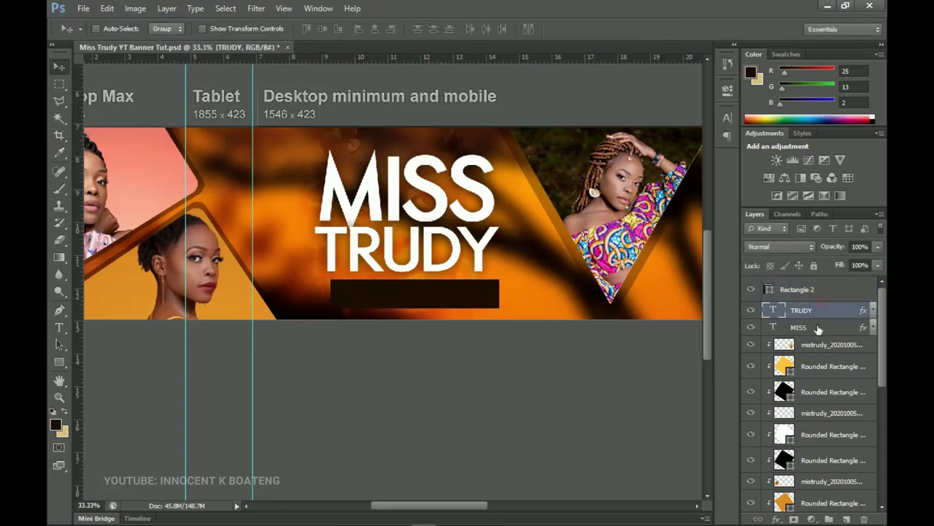
shift+click(818, 328)
key(Up)
key(Up)
key(Up)
key(Up)
key(Up)
key(Up)
key(Up)
key(Up)
key(Up)
key(Up)
key(Up)
key(Up)
key(Up)
key(Up)
key(Up)
key(Up)
key(Up)
key(Up)
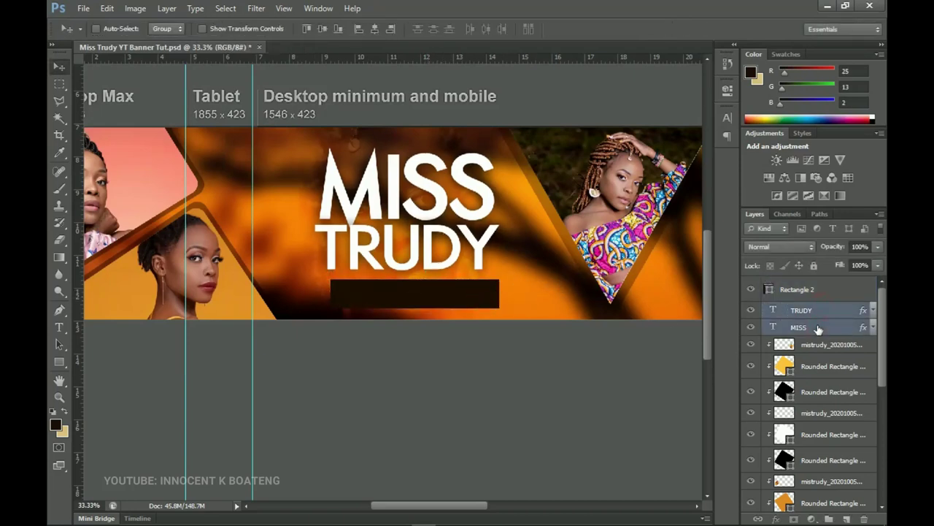
Recolor the bar beneath the title to black (000000) and set its layer opacity to 60%.
click(797, 289)
scroll(388, 273, down, 1)
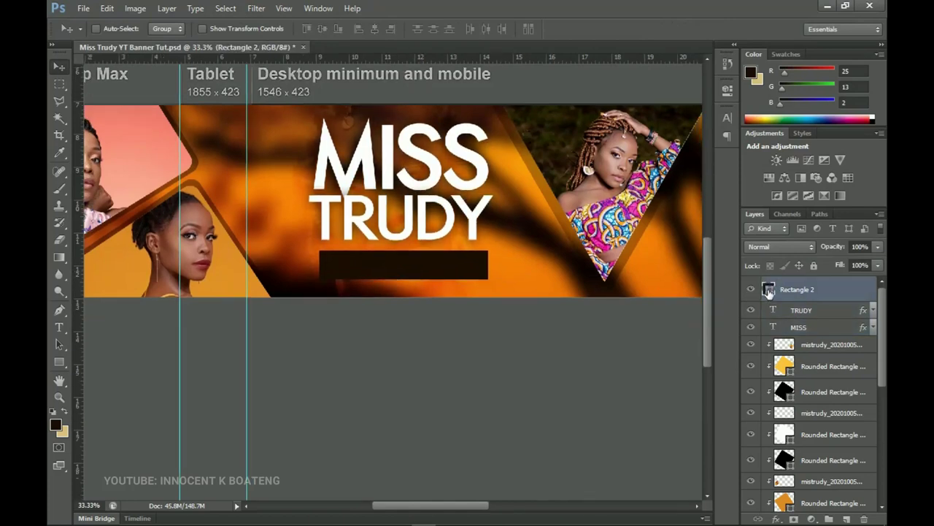
double_click(768, 290)
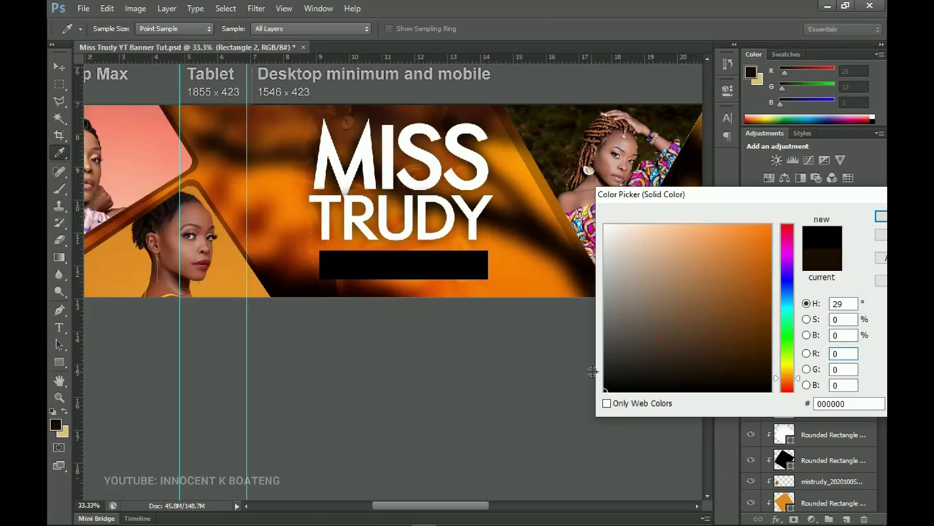
click(881, 216)
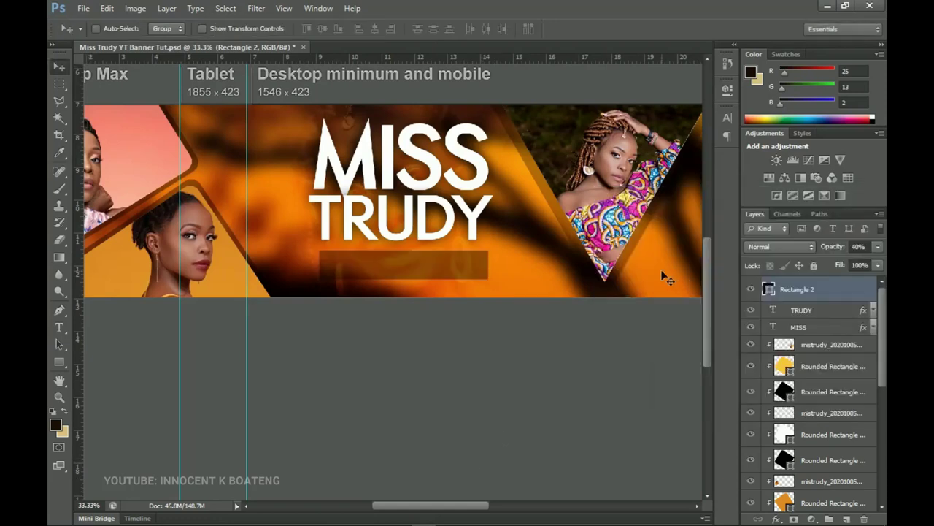
key(7)
key(6)
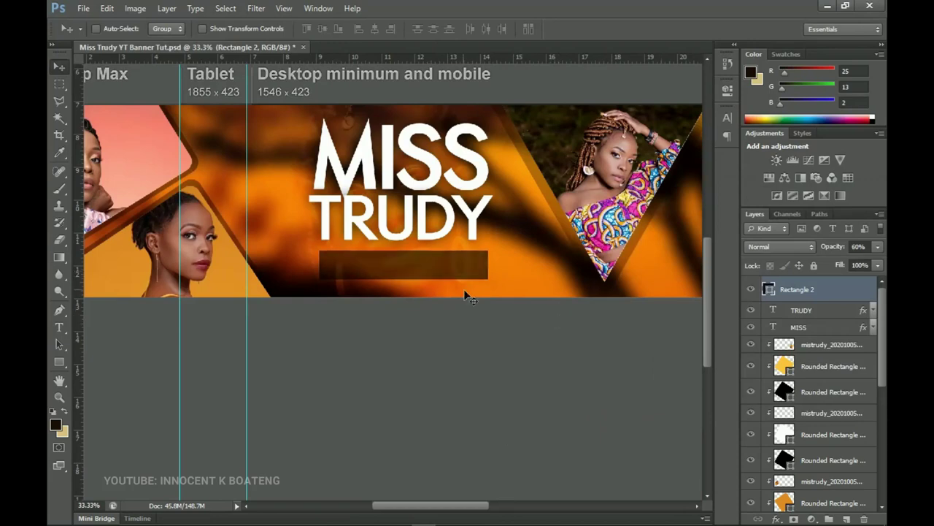
Add the tagline "TRAVEL ,LIFESTYLE, VLOGS", copied from the Notepad text file, as new white text near the bar.
mouse_move(553, 523)
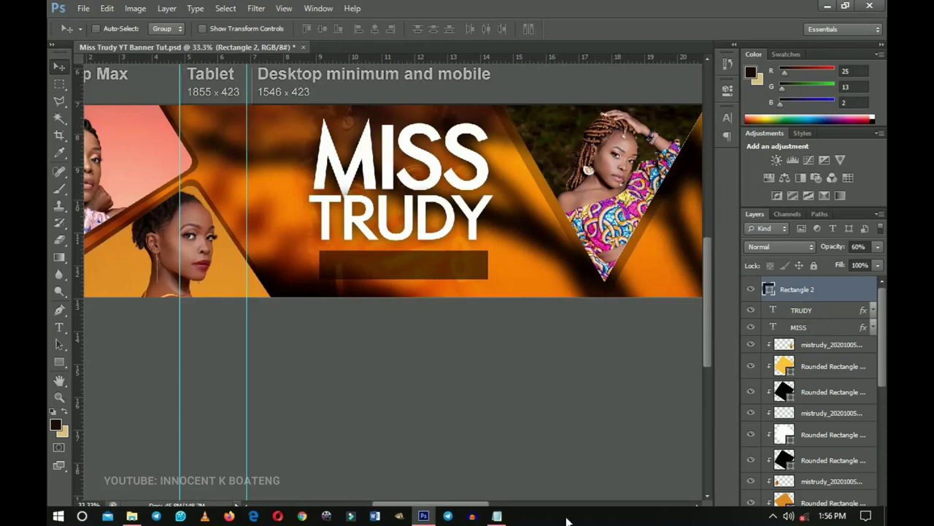
click(497, 517)
drag(662, 201, 535, 206)
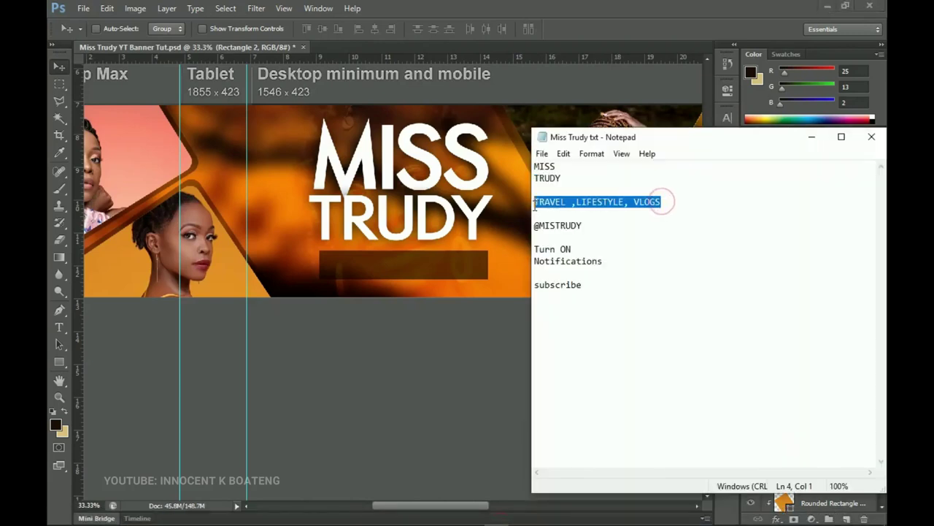
click(415, 229)
key(t)
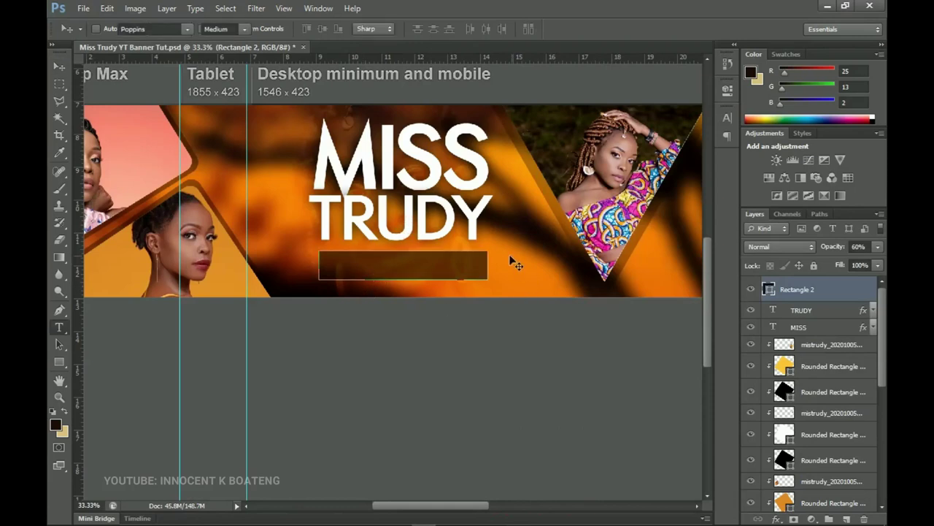
click(510, 254)
text(TRAVEL LIFESTYLE VLOGS)
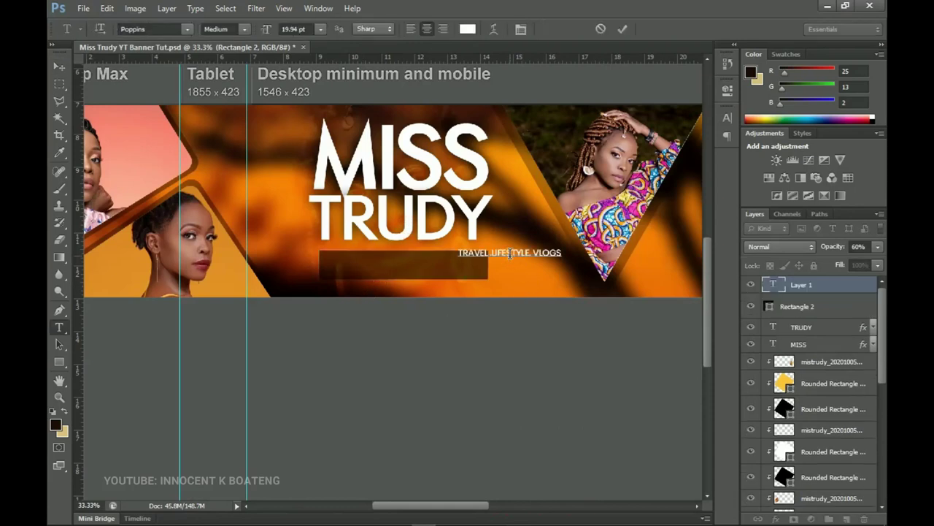
Move the tagline onto the semi-transparent bar and enlarge it to fit inside.
click(59, 67)
drag(547, 240, 485, 269)
key(ctrl+t)
key(Return)
scroll(460, 257, down, 2)
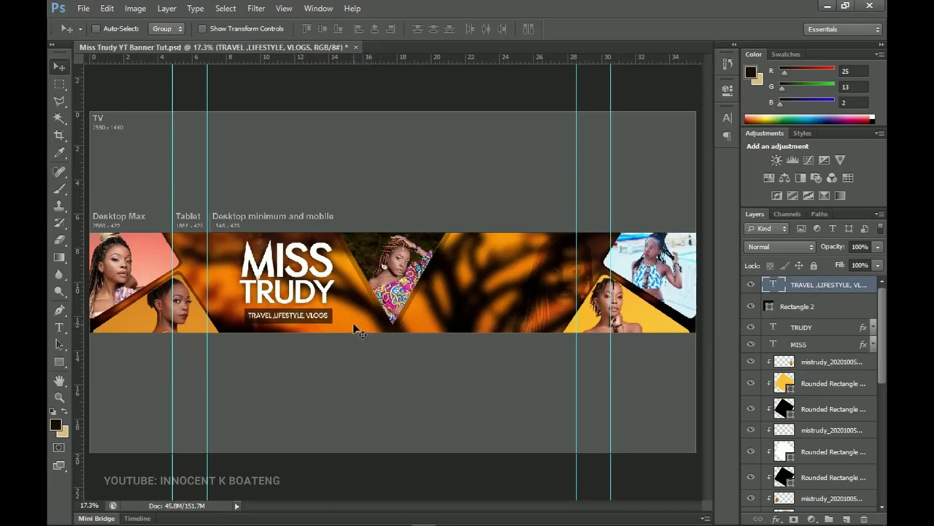
key(ctrl+j)
drag(345, 305, 536, 252)
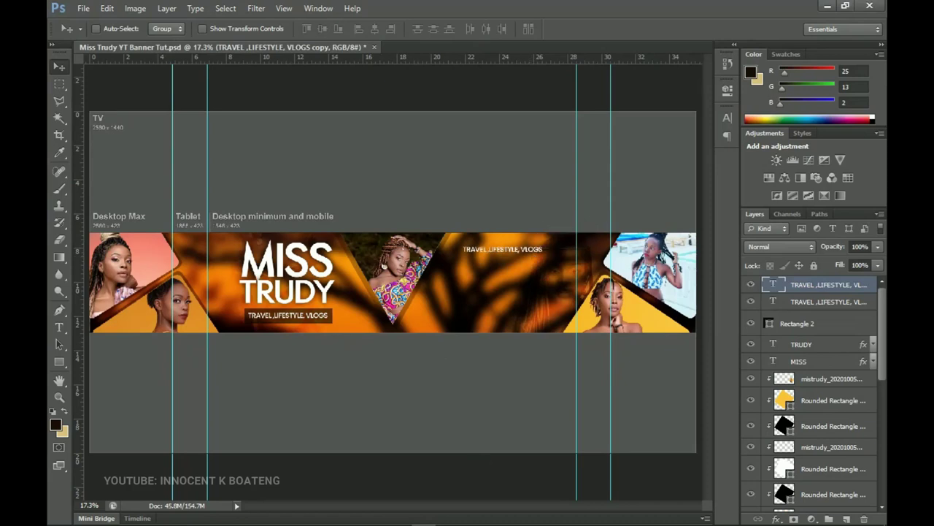
click(497, 516)
drag(588, 226, 534, 227)
key(ctrl+c)
click(469, 257)
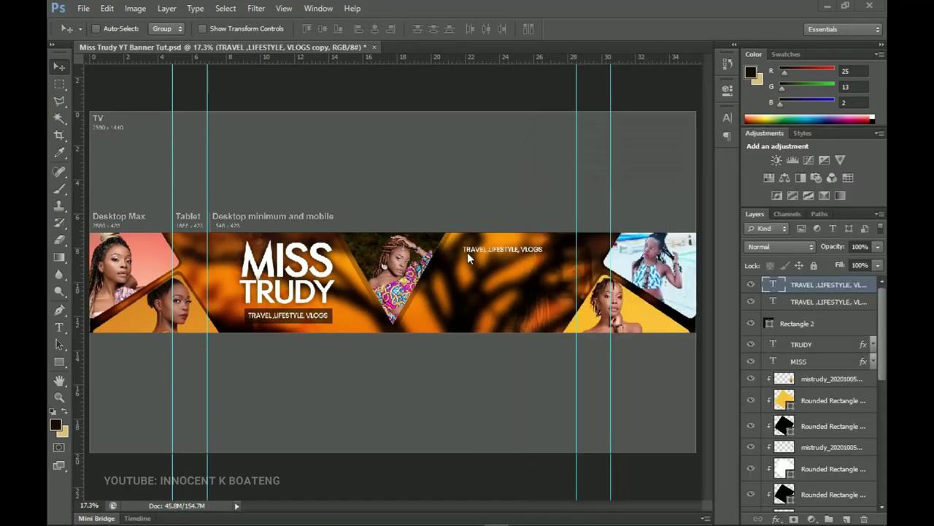
key(t)
click(495, 249)
key(ctrl+a)
key(ctrl+v)
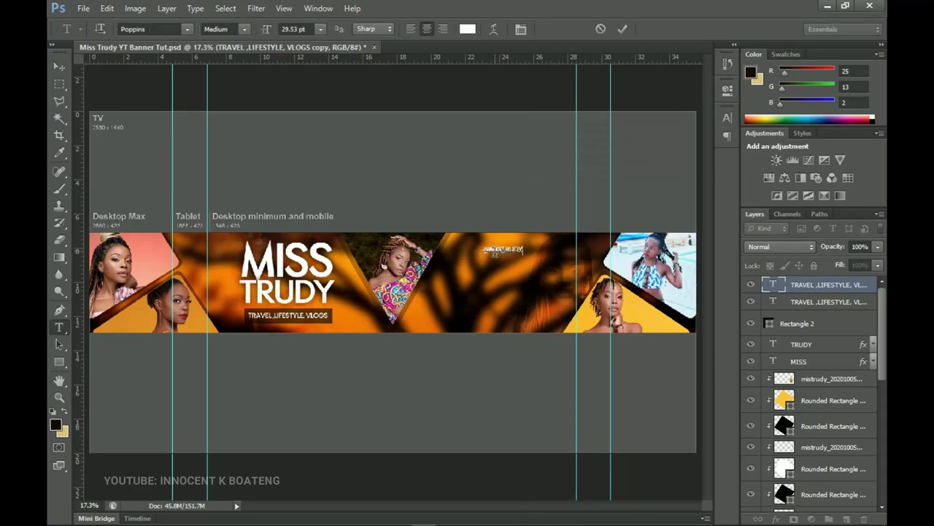
click(57, 68)
key(ctrl+t)
mouse_move(521, 263)
mouse_down()
mouse_move(529, 269)
mouse_move(540, 241)
mouse_move(522, 272)
mouse_up()
key(Return)
Open the free-social-media-icons-svg image from the Miss Trudy folder as a separate document in Photoshop.
click(131, 516)
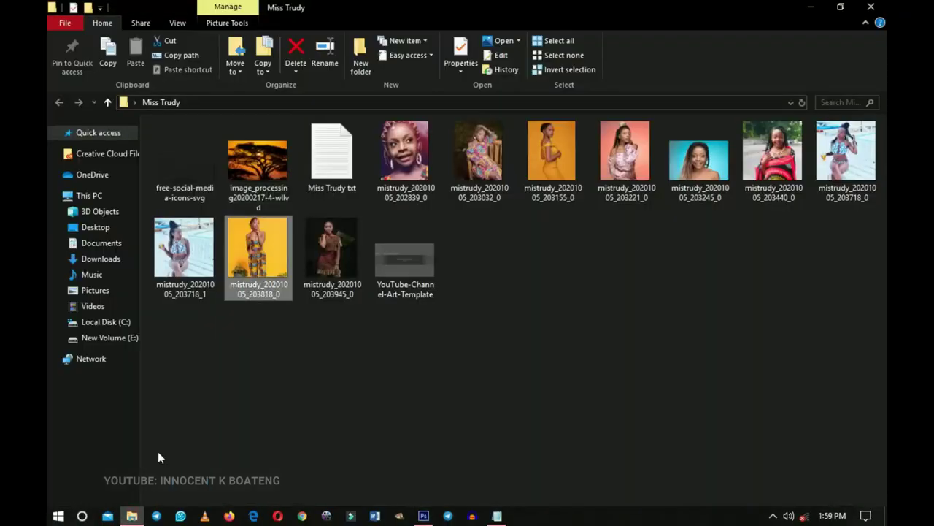
click(181, 165)
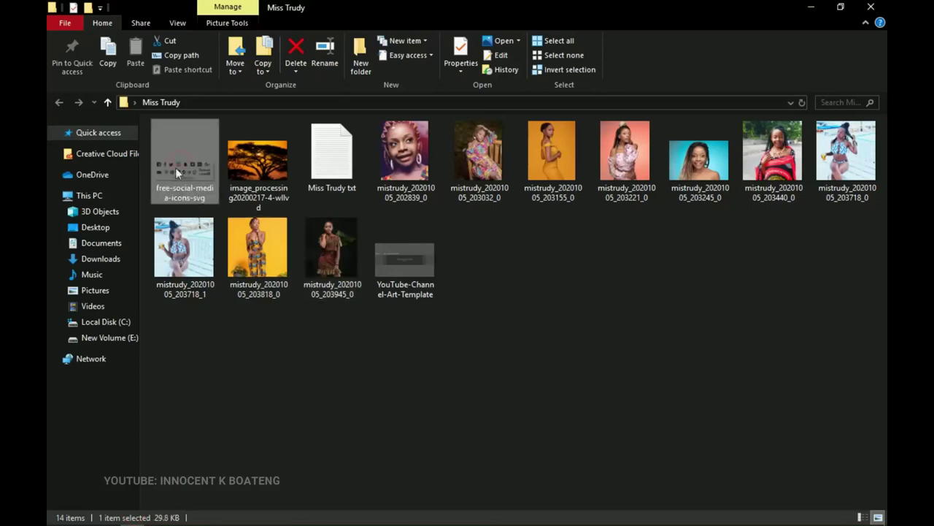
drag(175, 167, 836, 390)
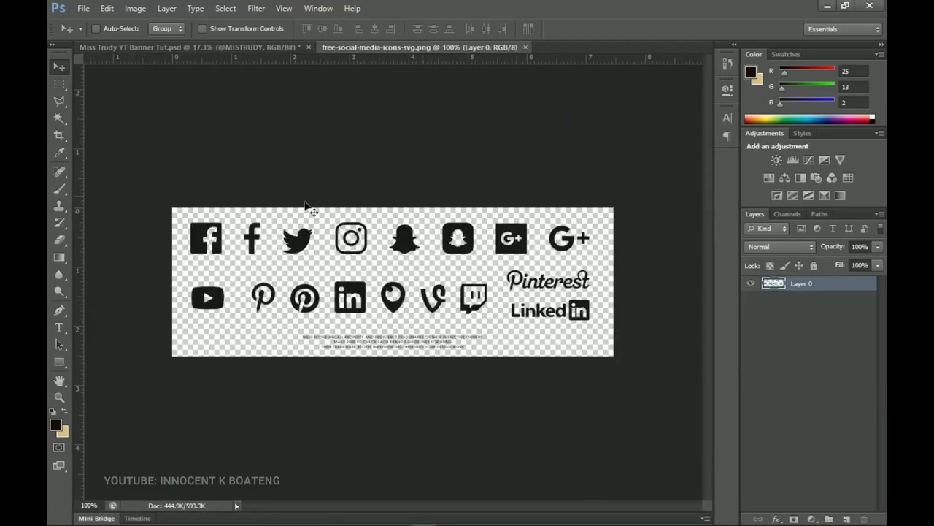
Select the Instagram icon with the Rectangular Marquee tool and copy it to a new layer.
key(m)
right_click(63, 84)
click(106, 88)
drag(327, 215, 373, 261)
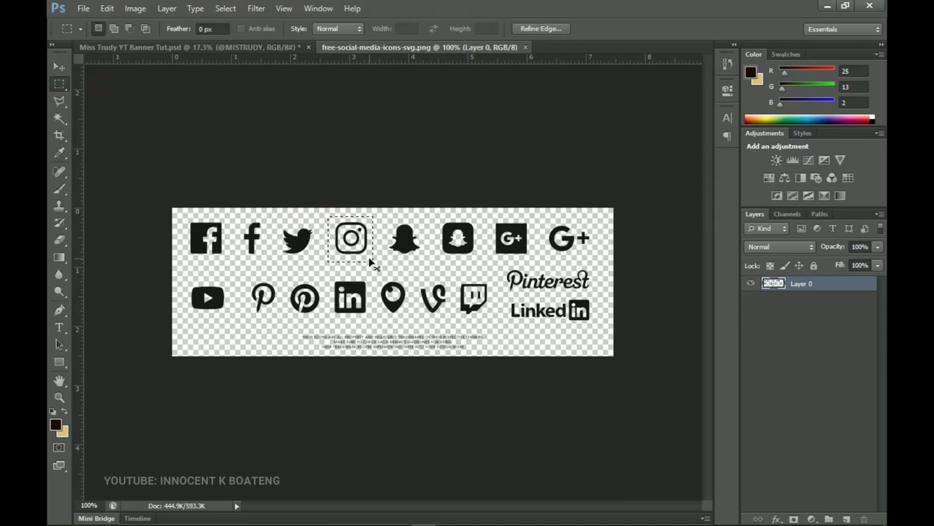
key(ctrl+j)
key(v)
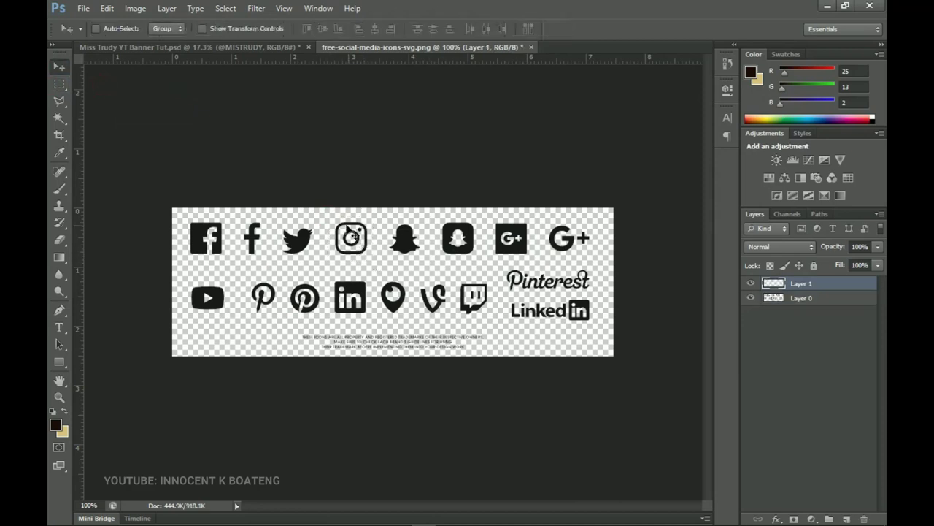
drag(374, 248, 474, 270)
key(ctrl+t)
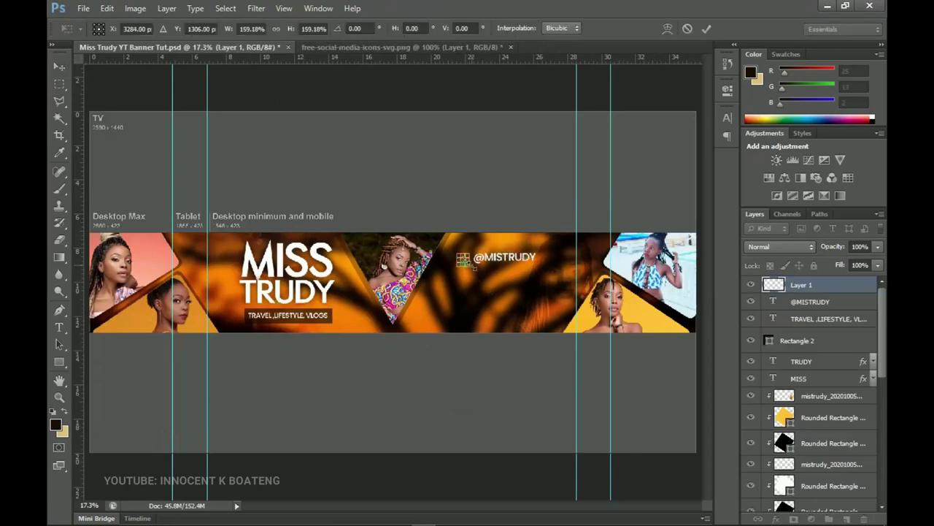
key(Return)
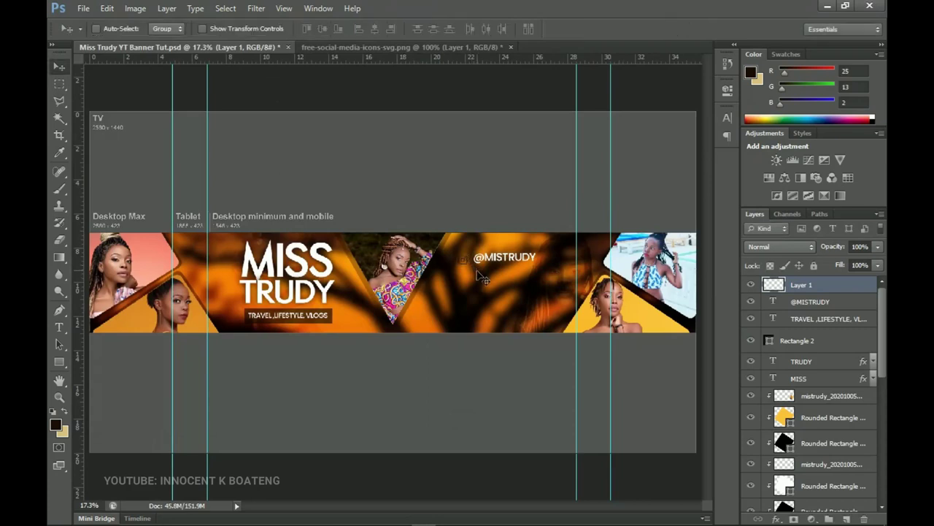
Apply a white (ffffff) Color Overlay at 100% opacity in Normal mode to the Instagram icon.
right_click(793, 294)
click(716, 86)
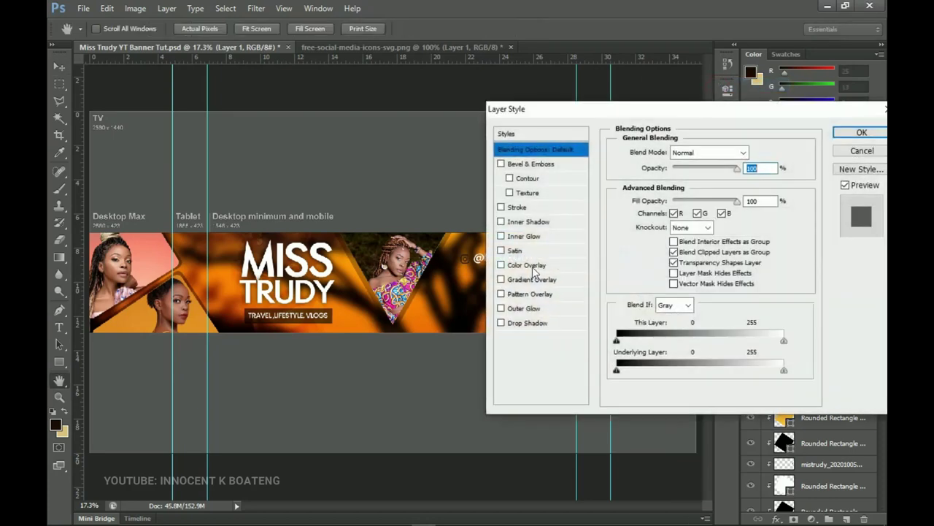
click(533, 268)
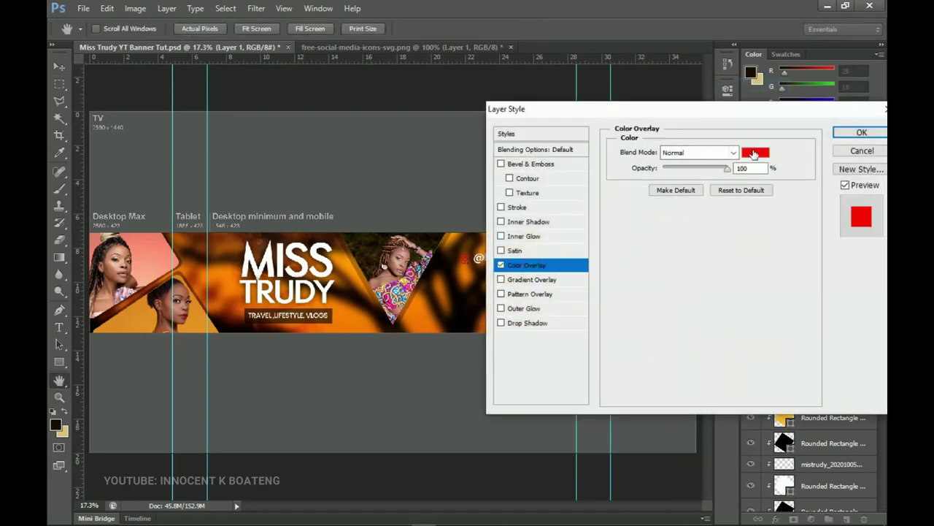
click(755, 153)
click(605, 226)
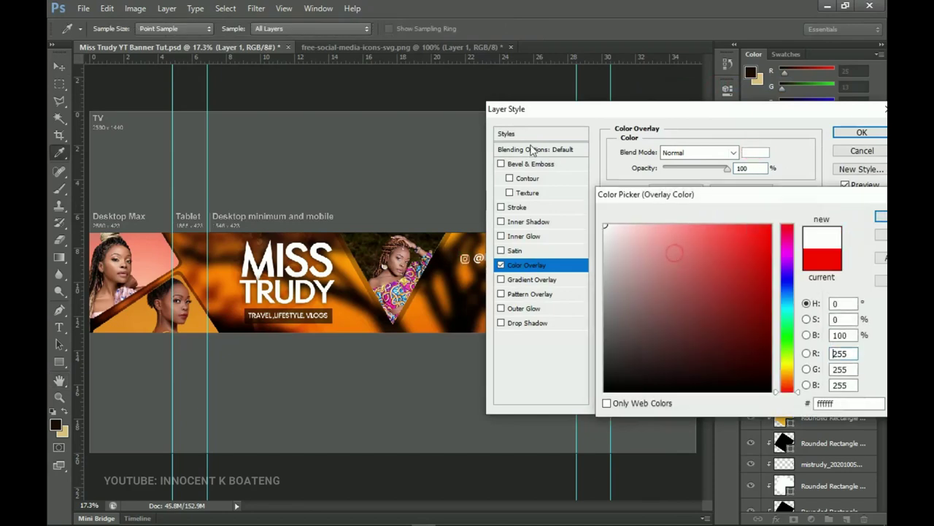
click(881, 217)
click(863, 132)
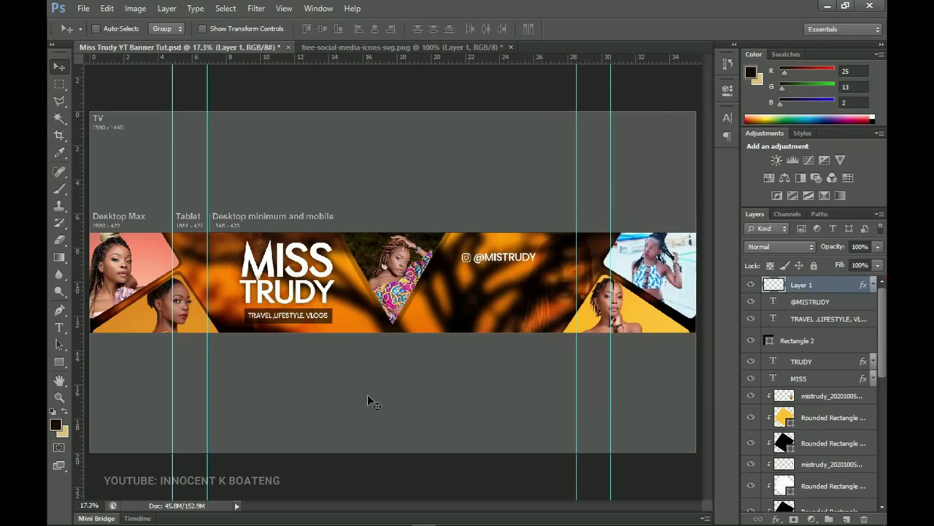
click(817, 310)
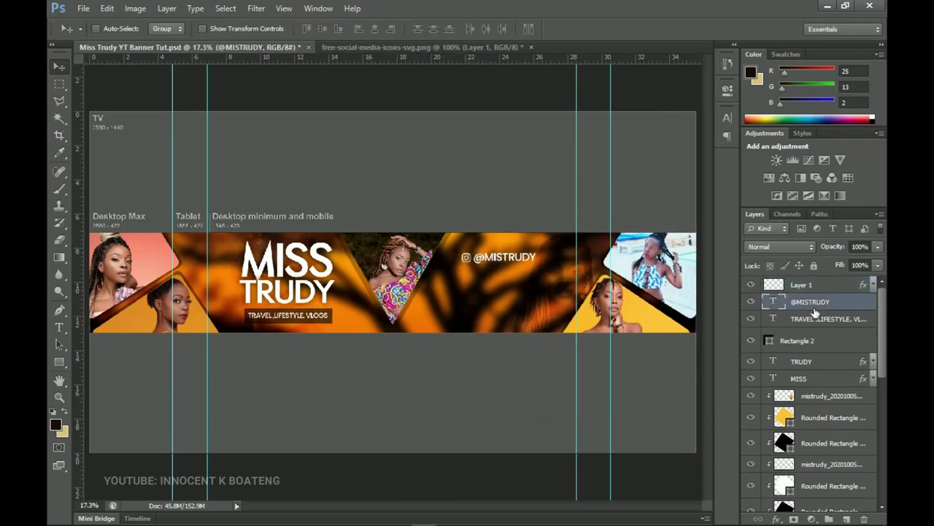
key(ctrl+j)
drag(509, 264, 509, 292)
click(506, 517)
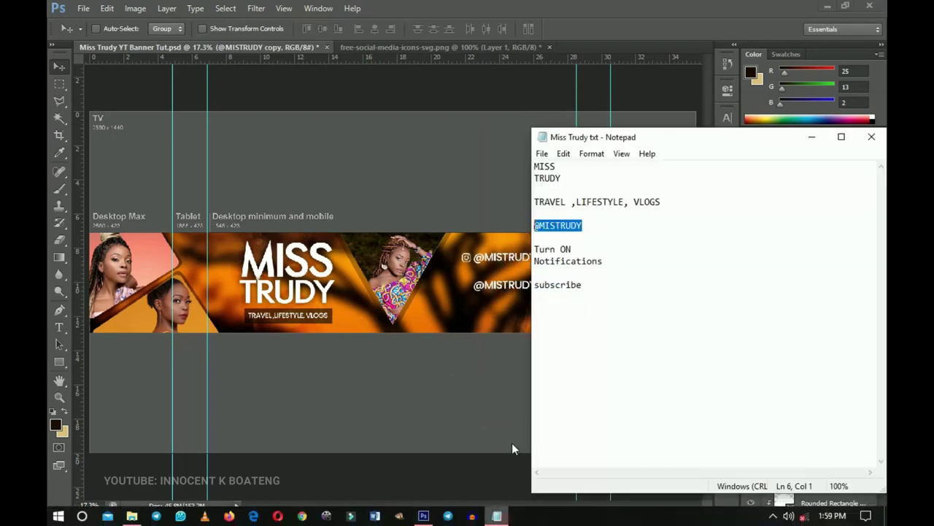
drag(615, 260, 535, 248)
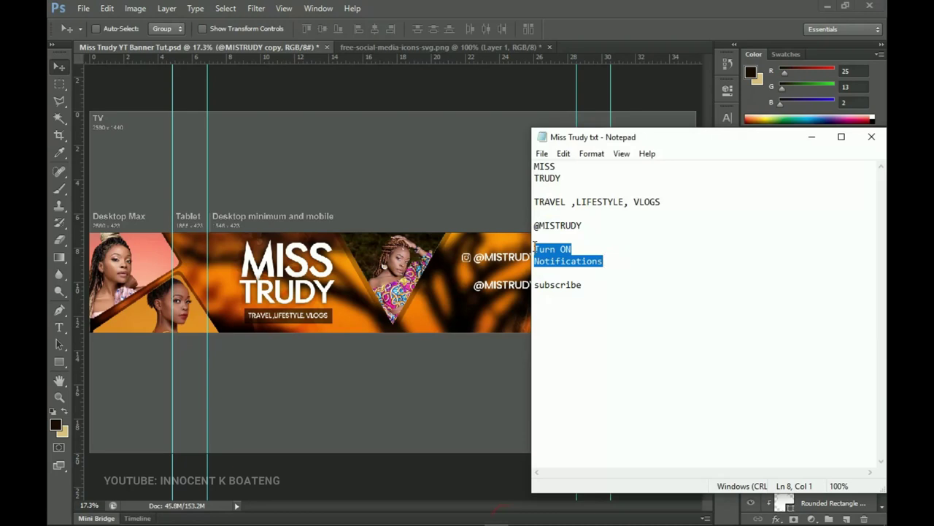
click(811, 137)
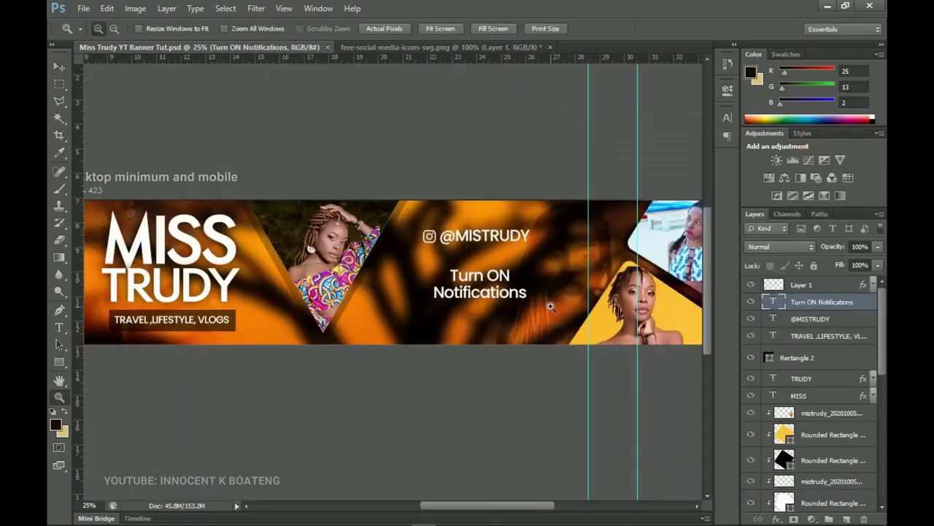
Change the font of the "Turn ON Notifications" text to Raleway.
click(540, 303)
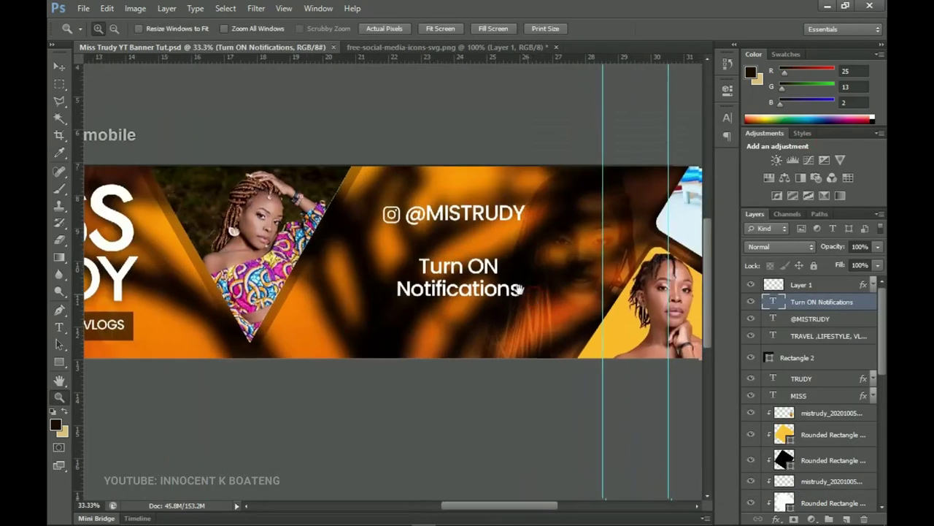
key(t)
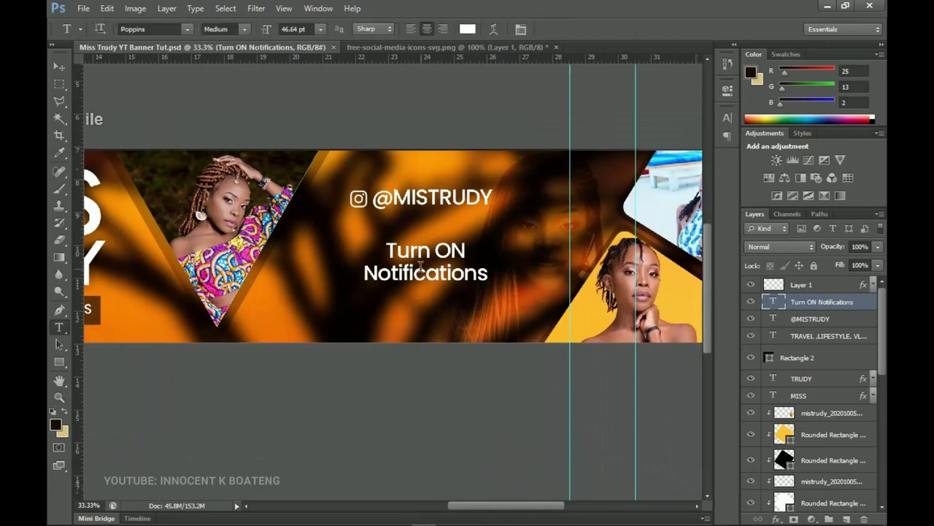
drag(385, 241, 488, 285)
click(159, 29)
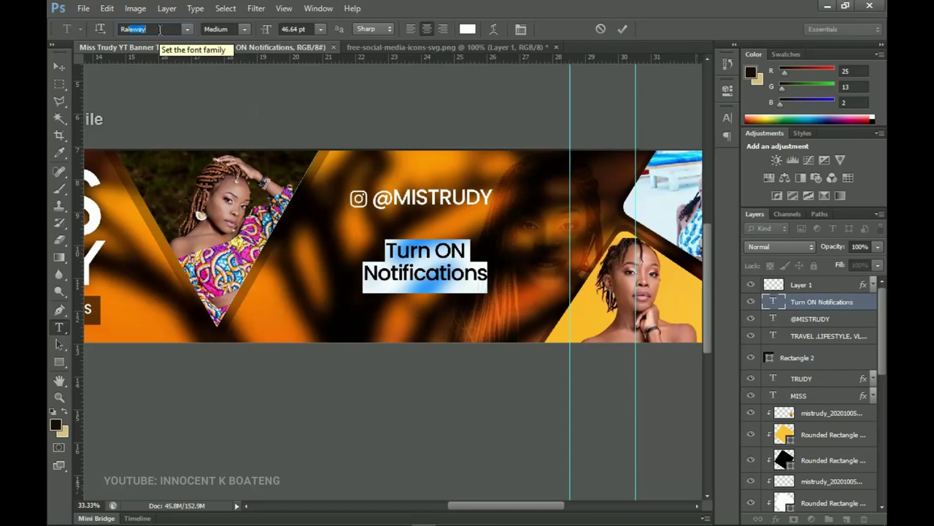
key(Return)
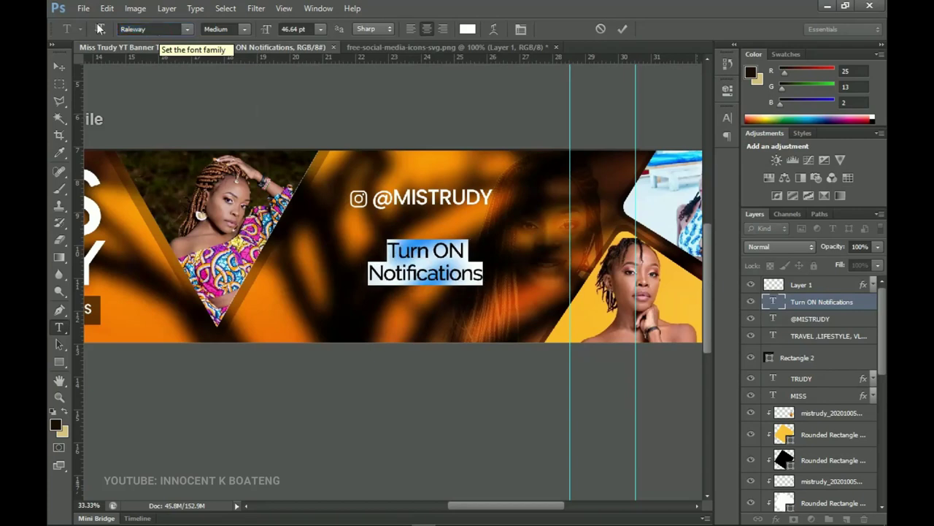
click(59, 66)
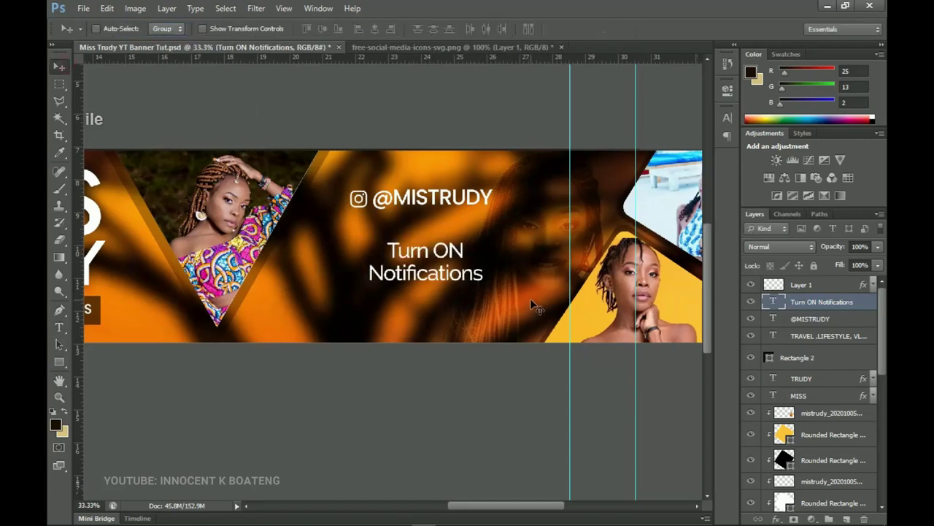
Draw a rounded rectangle about 747 by 126 px with 50 px radius below "Turn ON Notifications", filled black at 60% opacity.
click(59, 362)
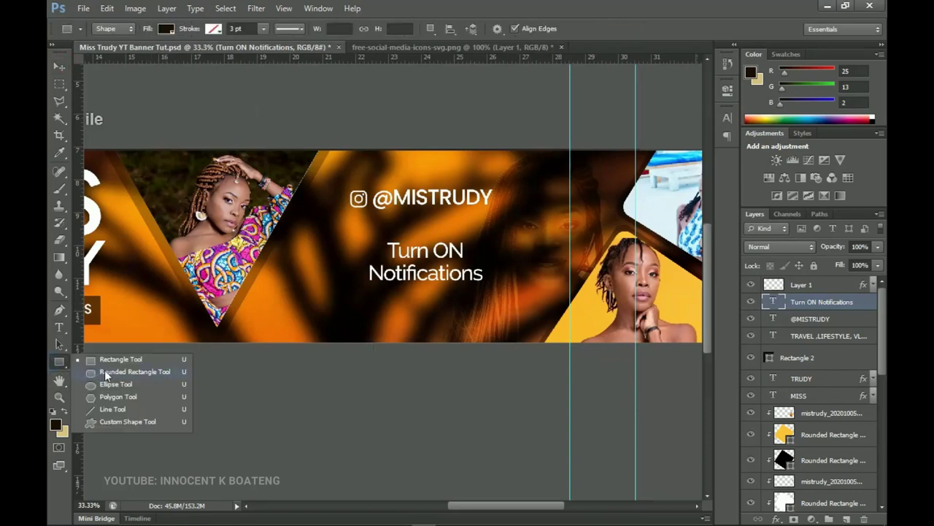
click(107, 372)
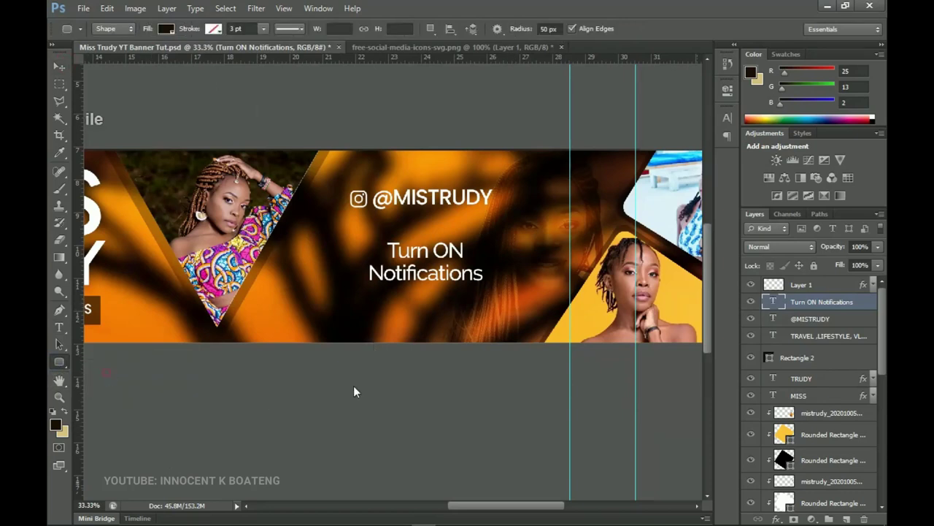
drag(578, 327, 505, 314)
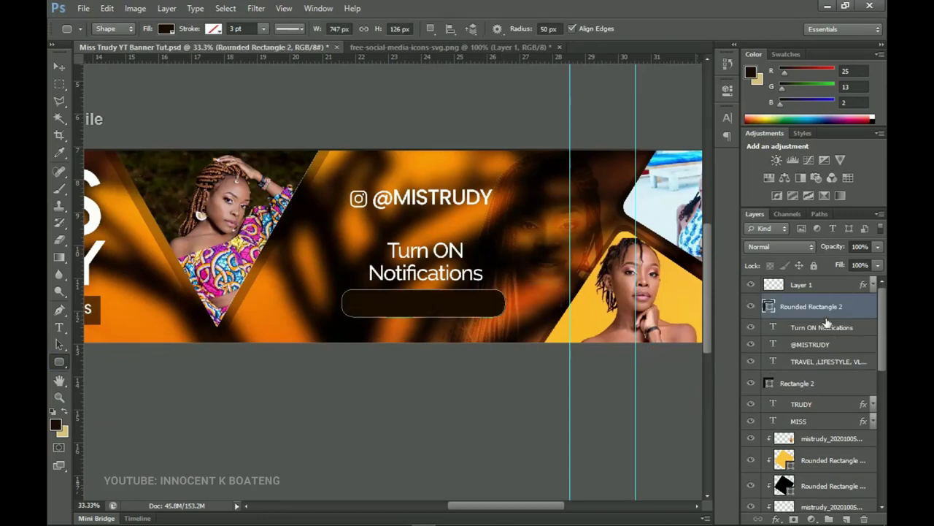
double_click(771, 307)
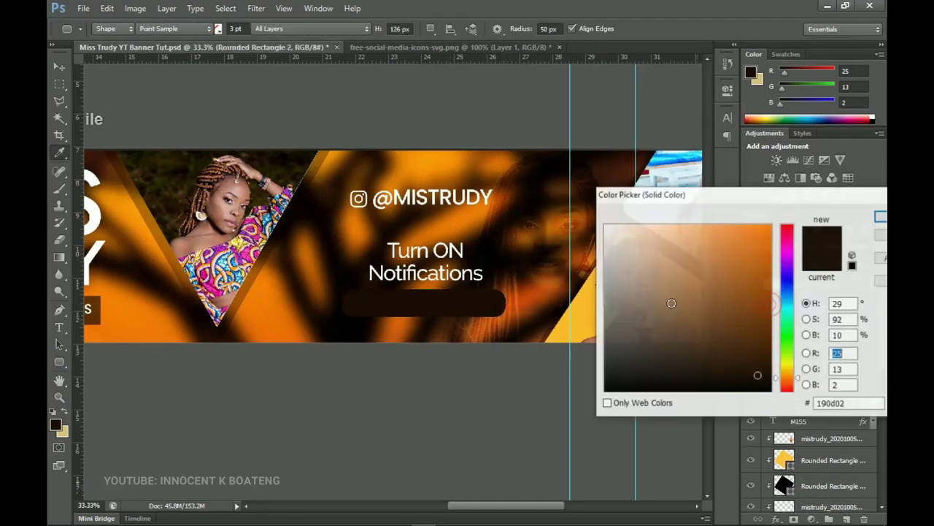
click(606, 390)
click(881, 217)
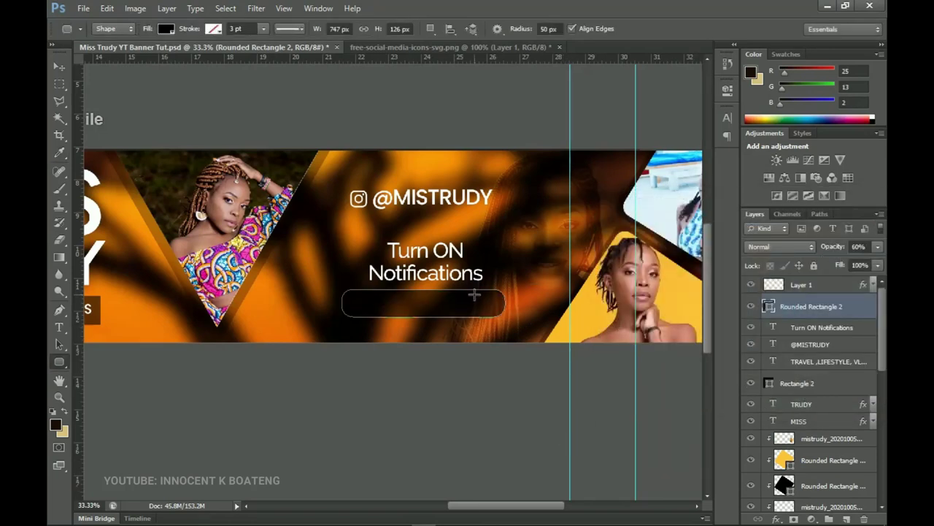
Duplicate the "Turn ON Notifications" text layer, stack the copy above the rounded rectangle layer, and move it down over the black shape.
key(v)
click(821, 328)
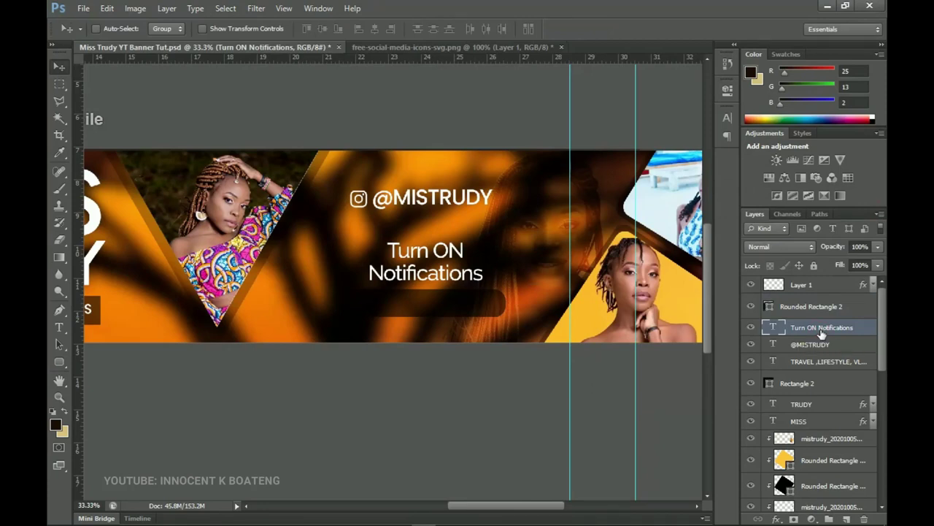
key(ctrl+j)
drag(818, 329, 815, 309)
drag(482, 265, 478, 314)
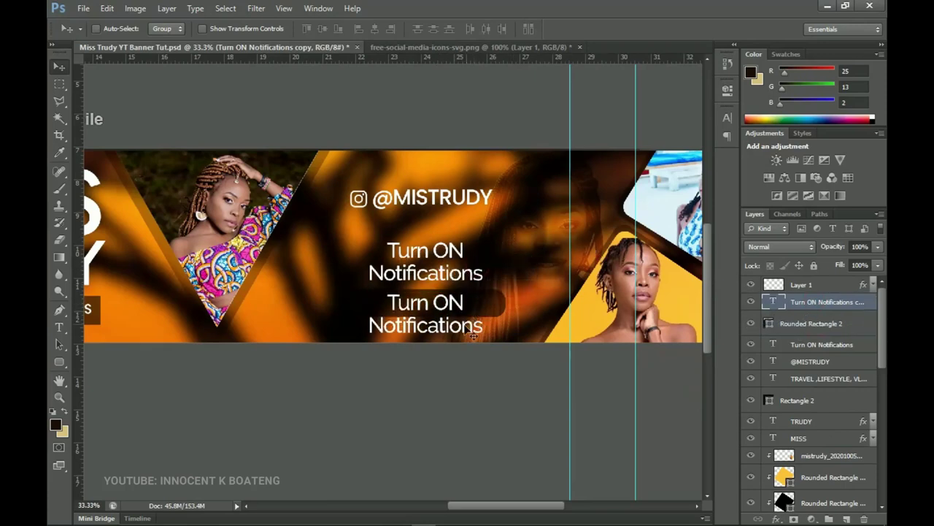
Replace the duplicated text with "subscribe", copied from the Miss Trudy txt file in Notepad.
double_click(467, 329)
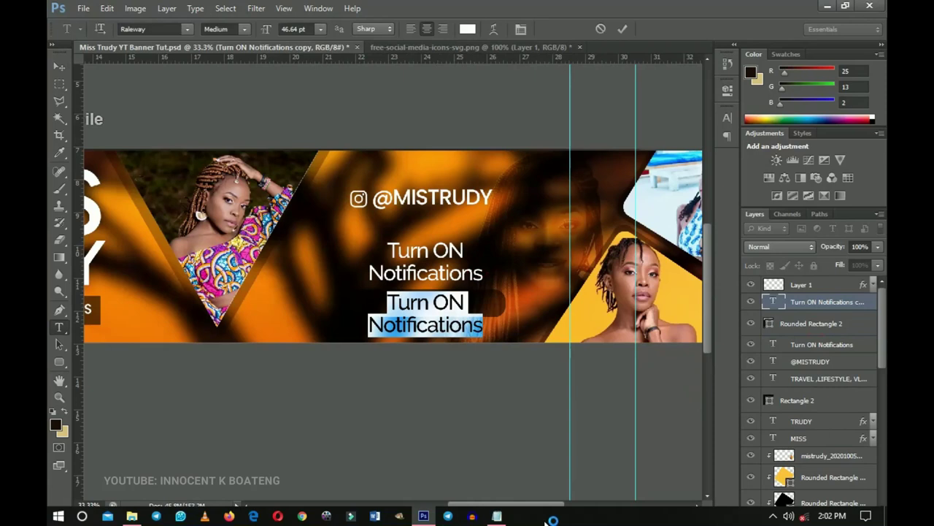
click(497, 515)
double_click(592, 284)
key(ctrl+c)
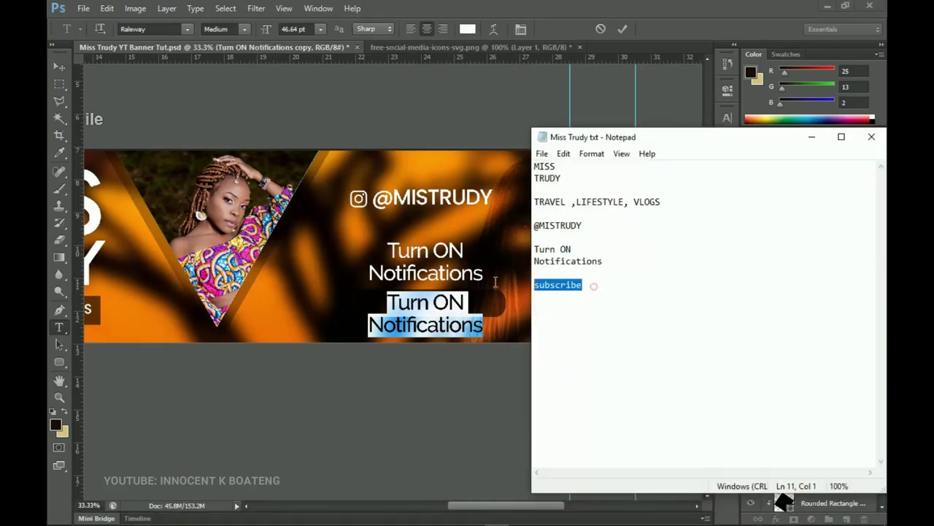
click(811, 136)
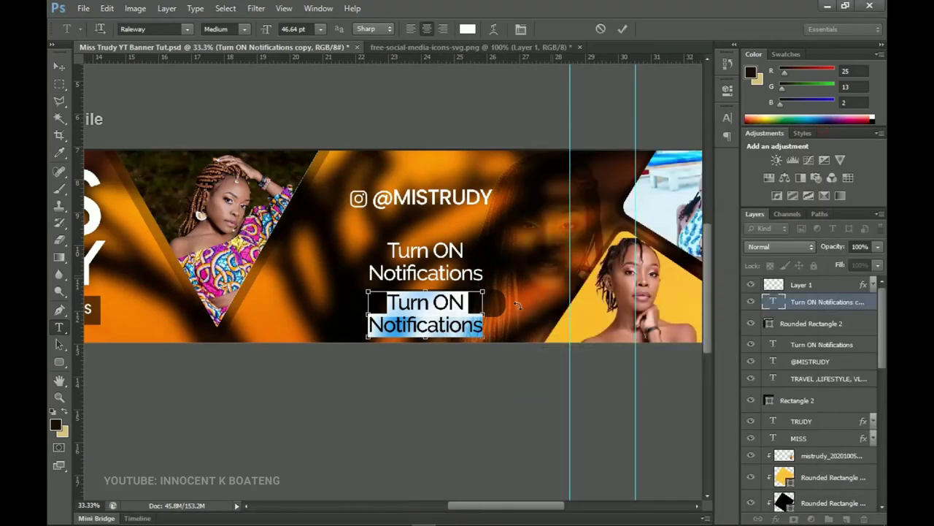
key(ctrl+v)
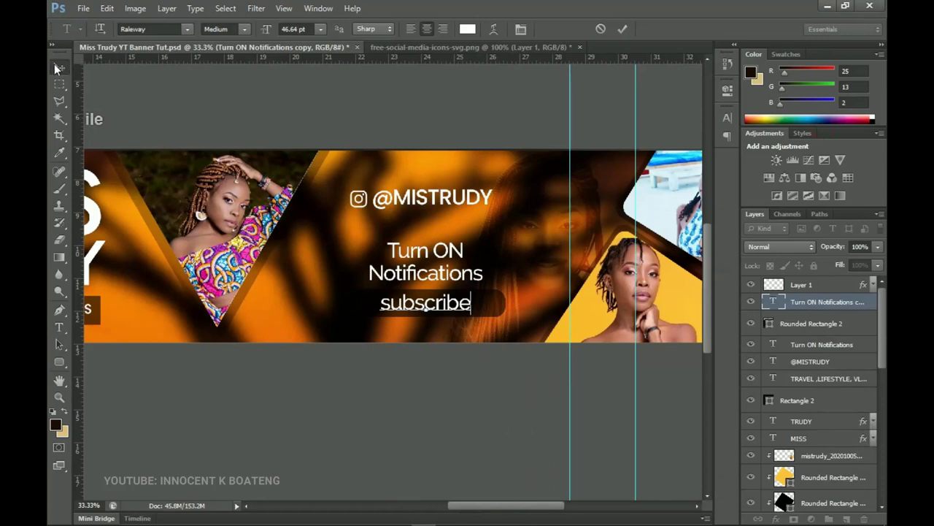
click(59, 66)
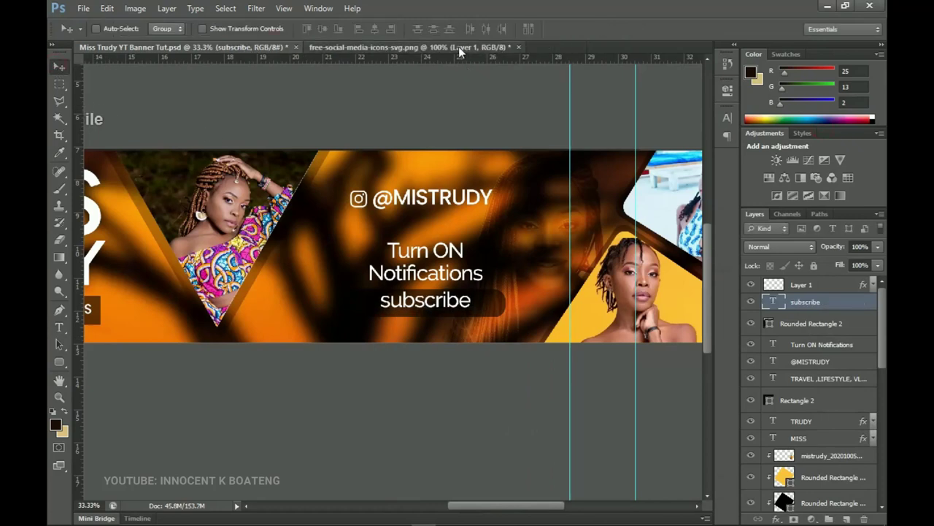
In the social media icons document, merge the Instagram copy back down and copy the YouTube icon to a new layer.
click(459, 47)
key(ctrl+e)
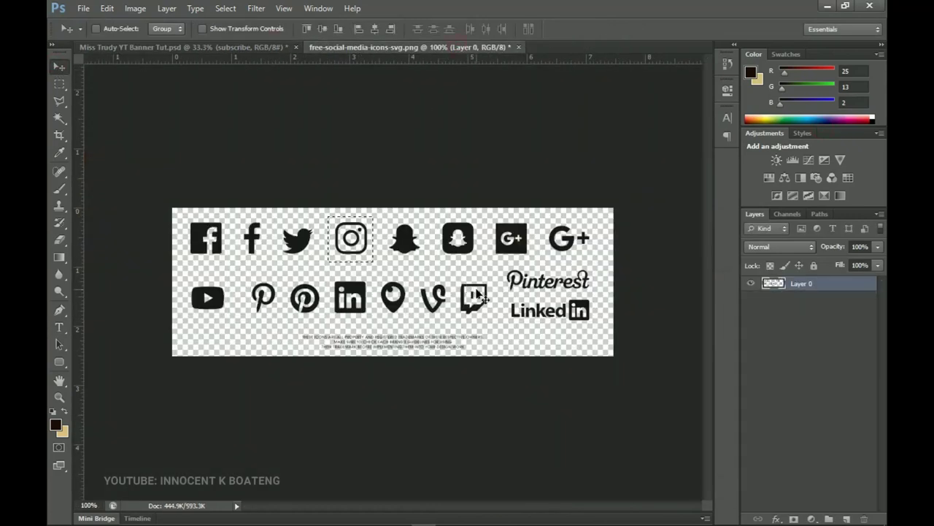
click(60, 83)
mouse_move(230, 285)
mouse_down()
mouse_move(281, 312)
mouse_move(232, 48)
mouse_move(223, 48)
mouse_move(317, 302)
mouse_move(379, 316)
mouse_move(391, 299)
mouse_move(383, 315)
mouse_up()
key(ctrl+j)
Bring the YouTube icon into the banner document, resize it to the text height, and place it just before "subscribe".
key(v)
key(ctrl+t)
key(Return)
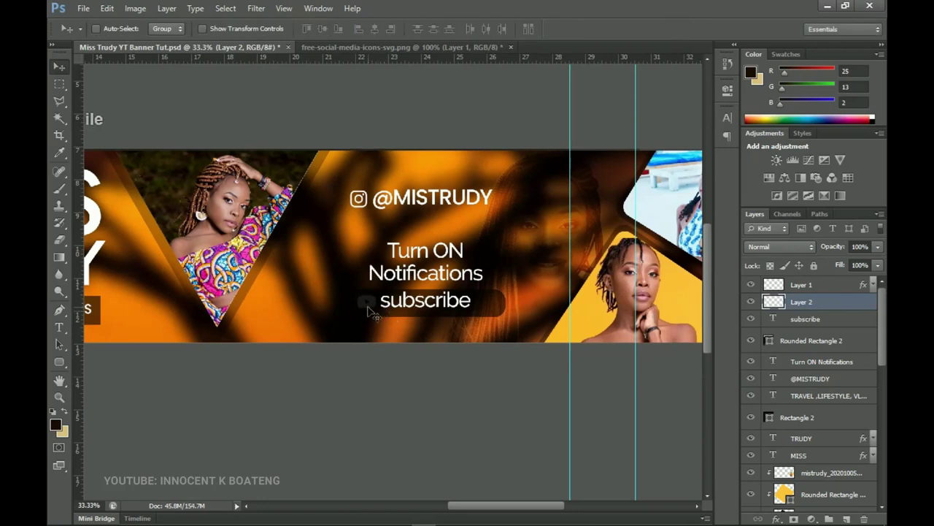
Copy the Instagram icon's layer style and paste it onto the YouTube icon's layer.
click(807, 286)
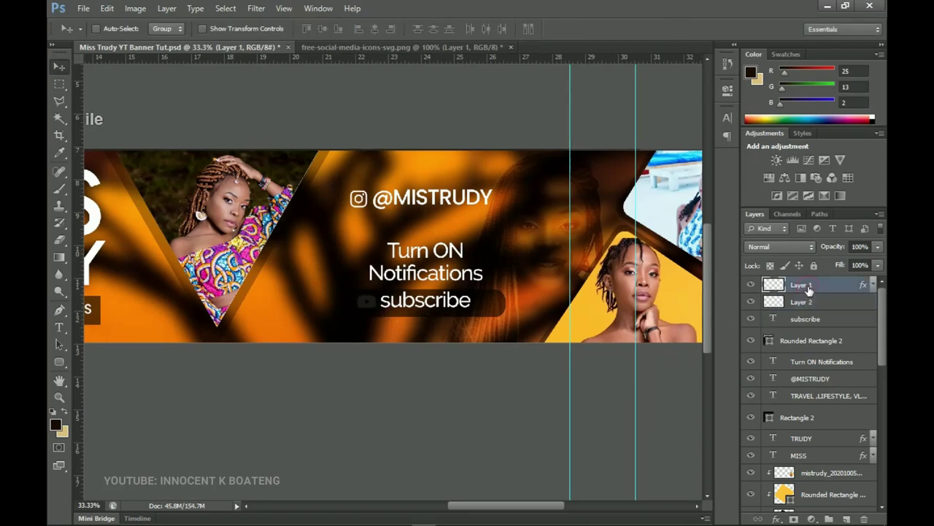
right_click(809, 288)
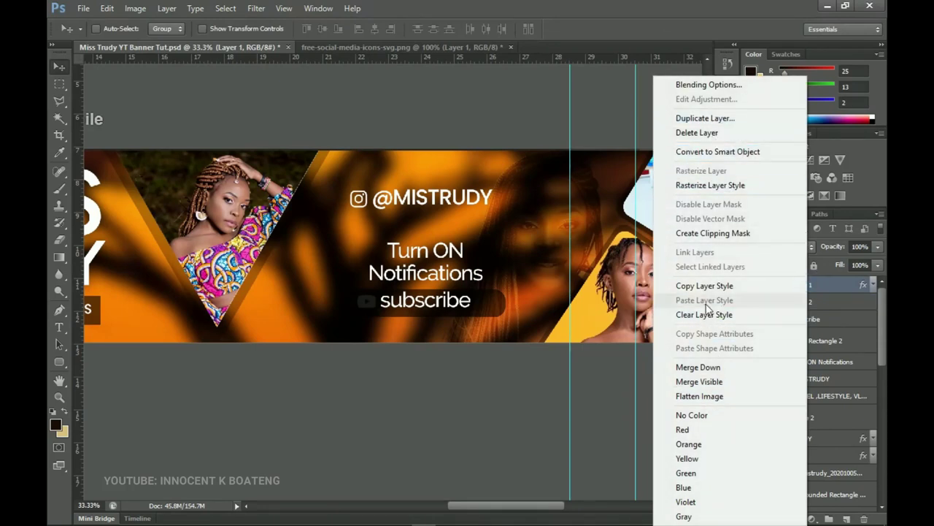
click(701, 286)
click(822, 303)
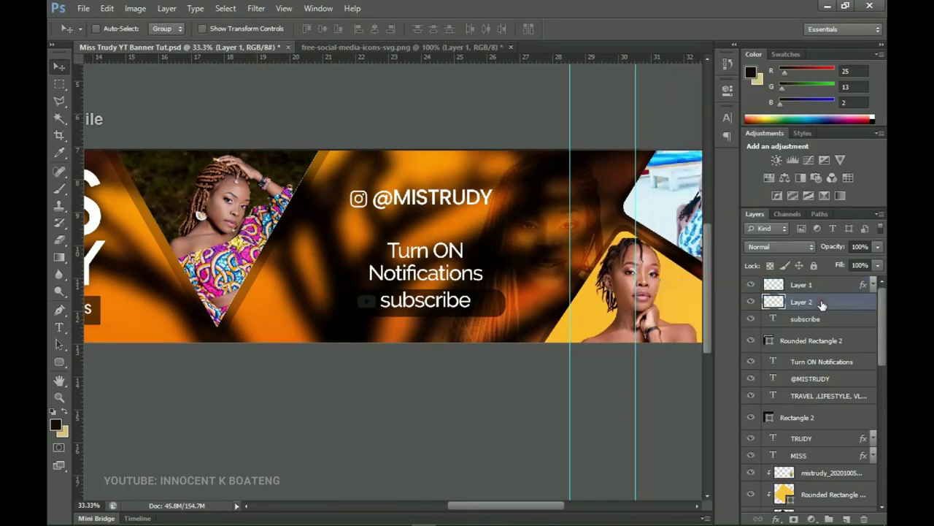
right_click(822, 305)
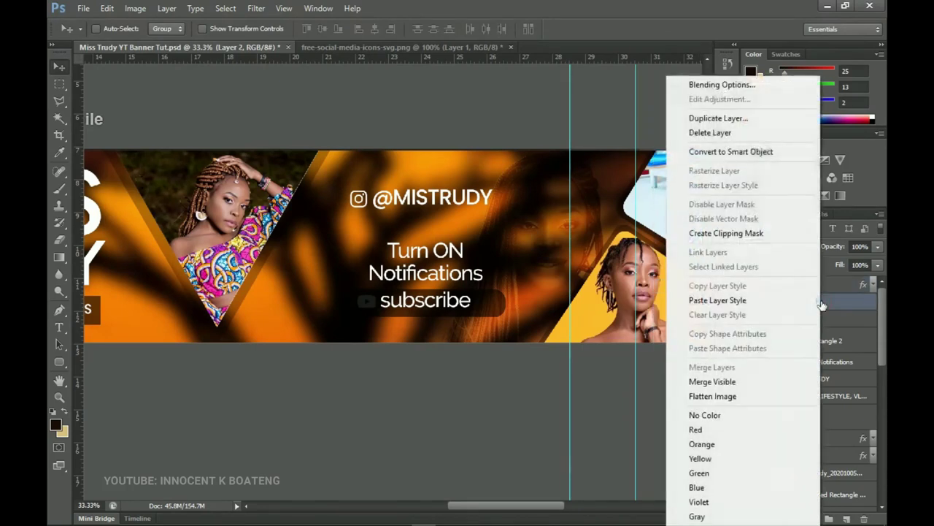
click(740, 300)
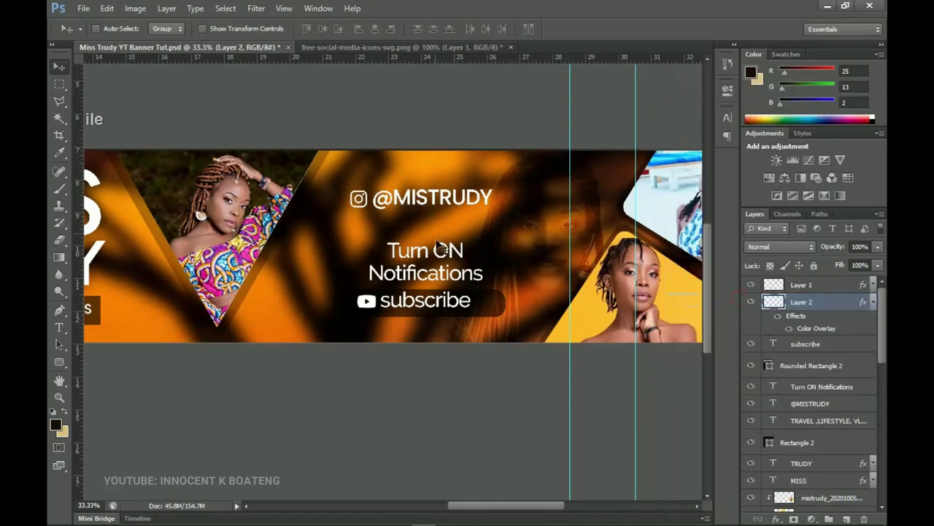
Copy the Snapchat ghost icon from the social media icons document into the banner and place it just after "subscribe".
click(448, 46)
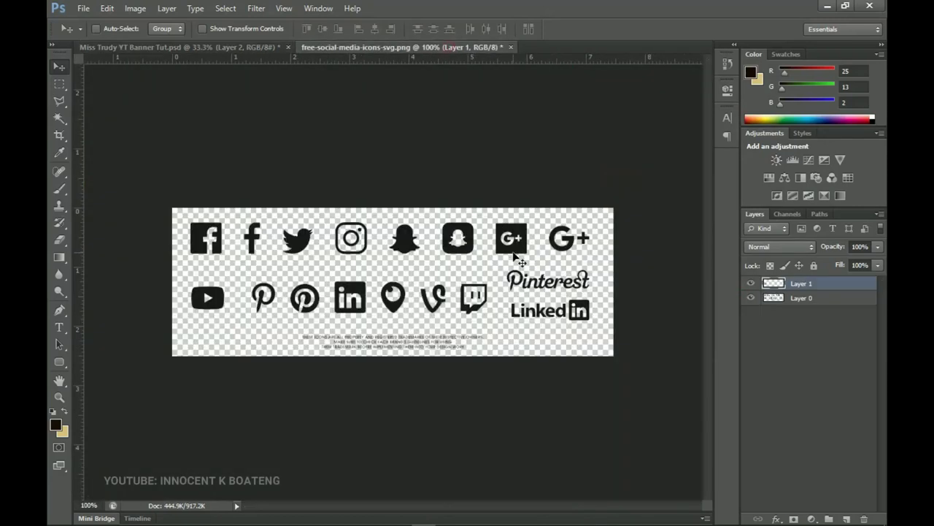
click(61, 84)
key(ctrl+e)
drag(384, 216, 502, 321)
key(ctrl+j)
key(v)
Paste the copied Color Overlay style onto the Snapchat icon's layer and collapse the YouTube icon layer's effects list.
right_click(806, 302)
click(734, 298)
click(873, 344)
Collapse the Snapchat icon layer's effects list and group all banner layers from the Instagram icon down to Rectangle 1, excluding the Background.
key(z)
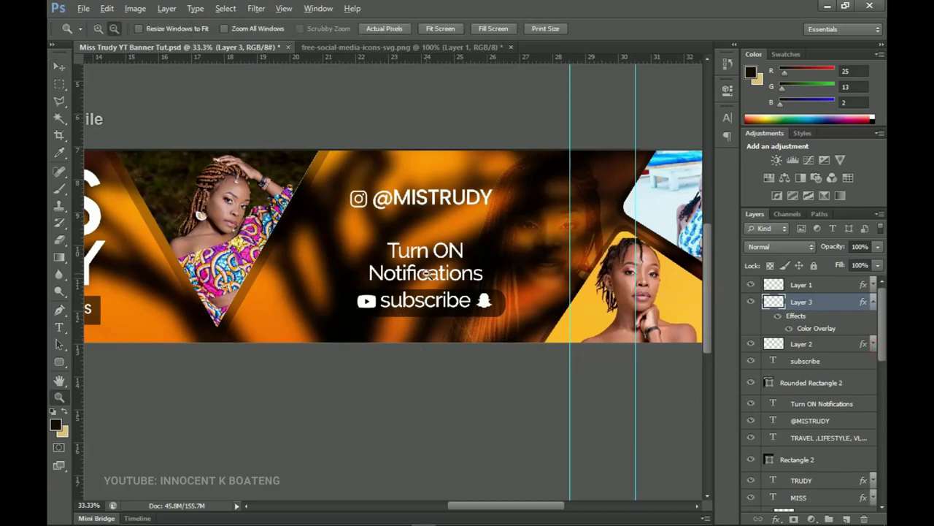
alt+click(442, 302)
alt+click(442, 301)
alt+click(441, 301)
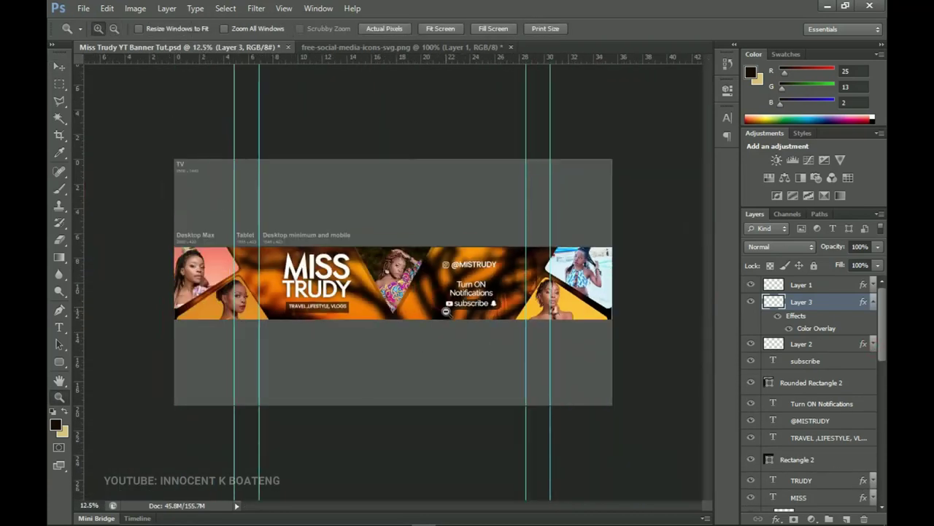
key(v)
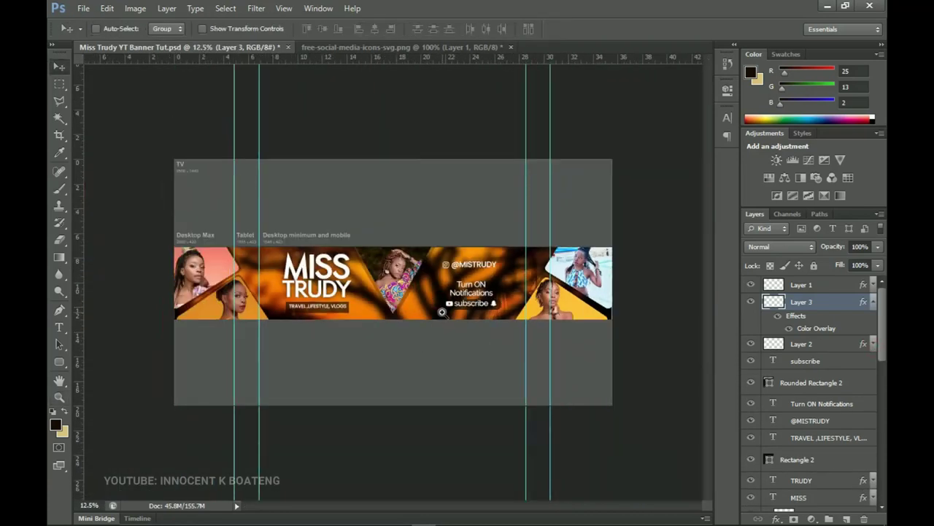
click(873, 301)
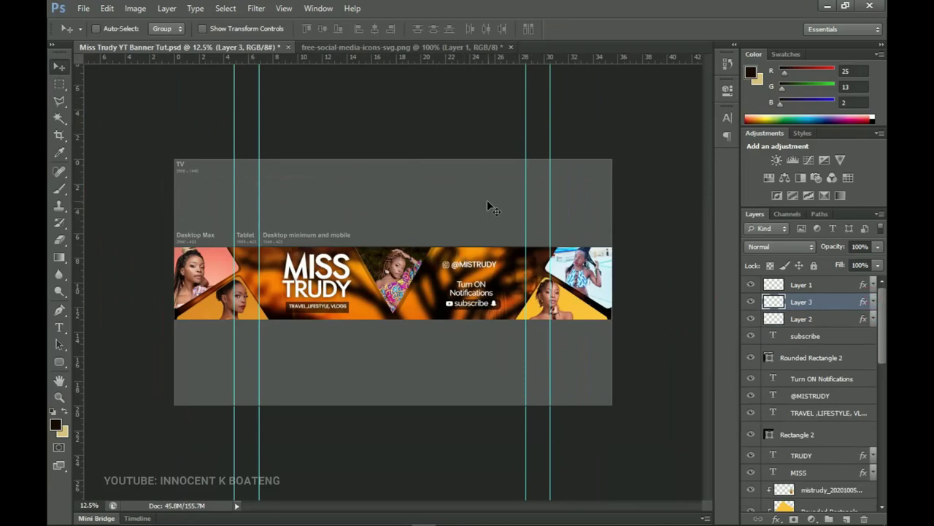
scroll(830, 291, down, 10)
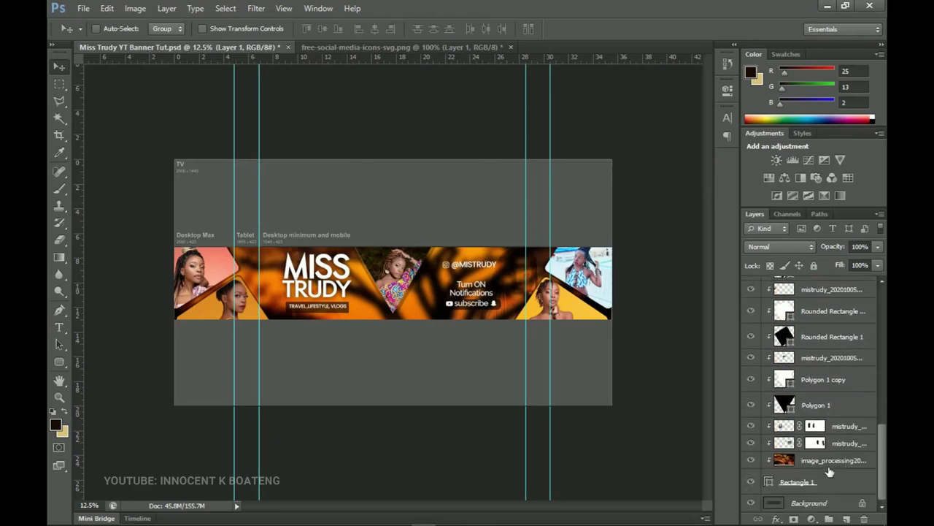
shift+click(825, 483)
key(ctrl+g)
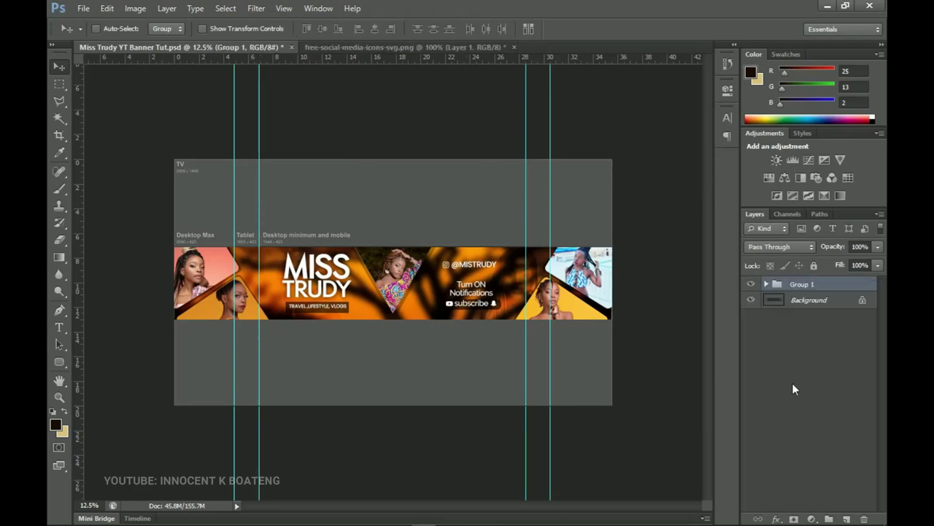
Check Group 1 by hiding and showing it, and make the Background layer active.
click(751, 284)
click(752, 285)
click(810, 300)
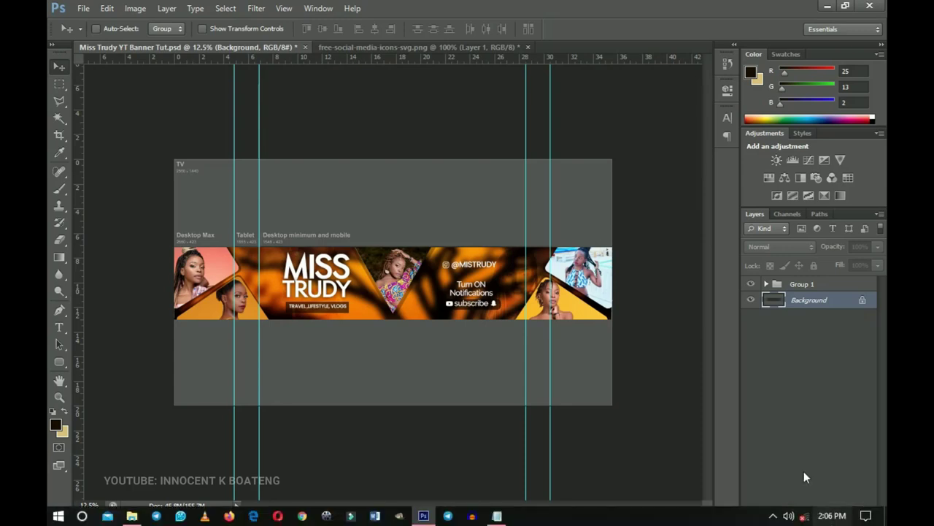
click(811, 519)
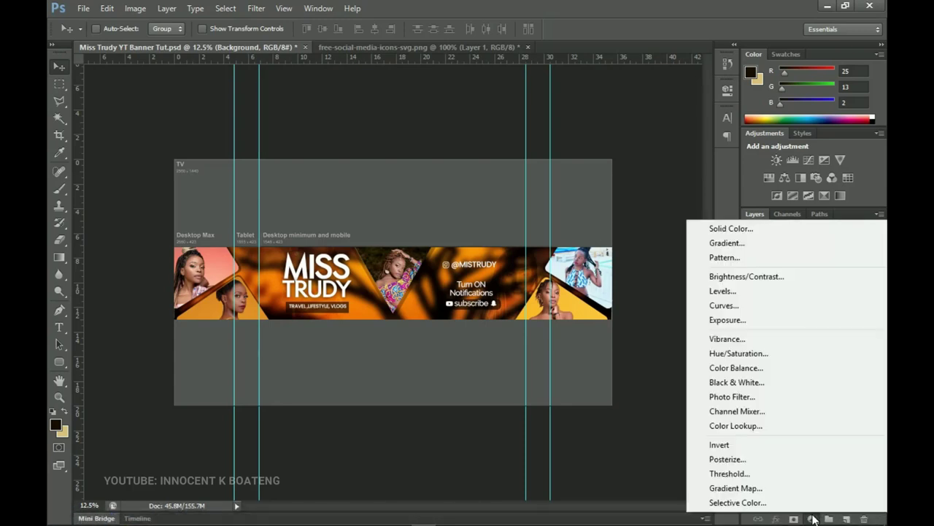
click(744, 228)
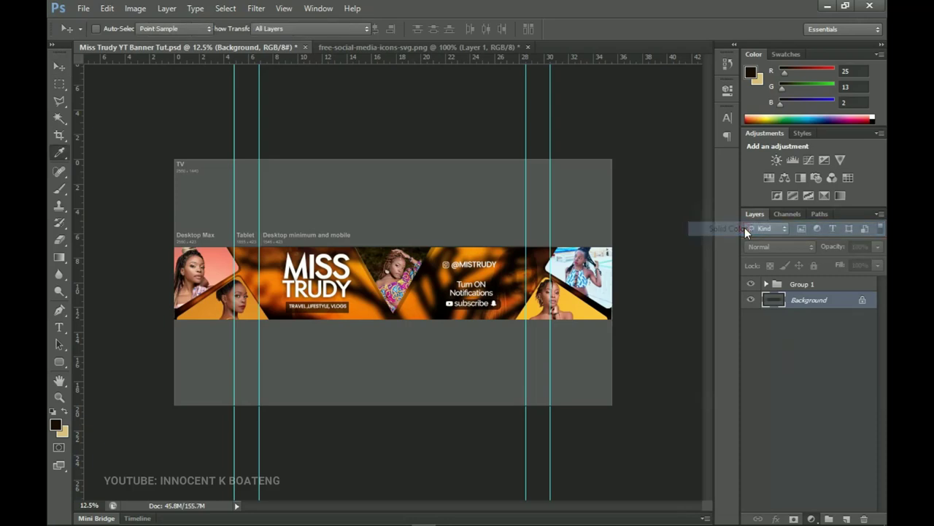
click(357, 255)
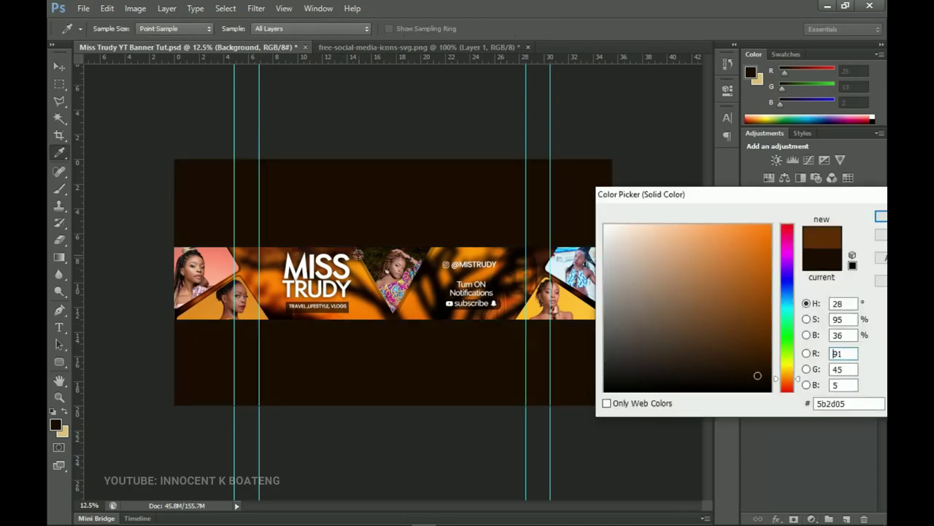
drag(356, 254, 471, 249)
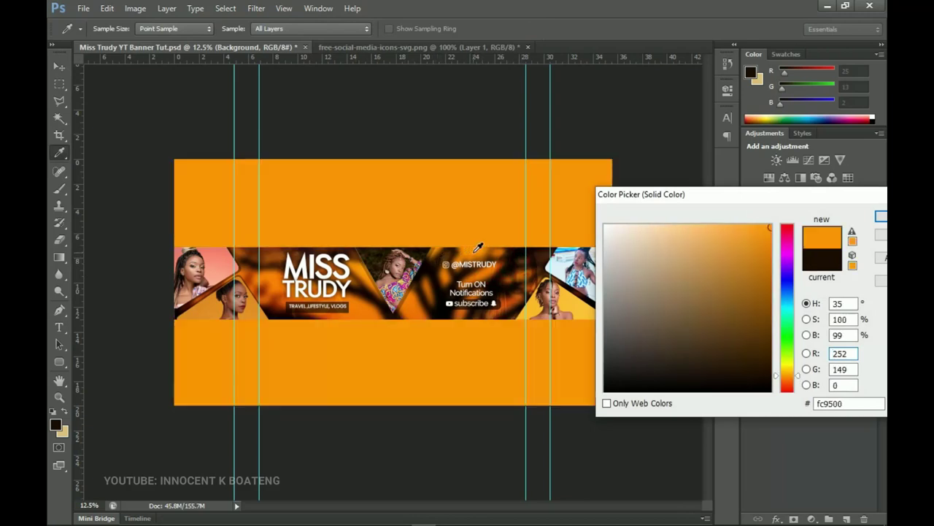
click(768, 255)
drag(769, 255, 774, 262)
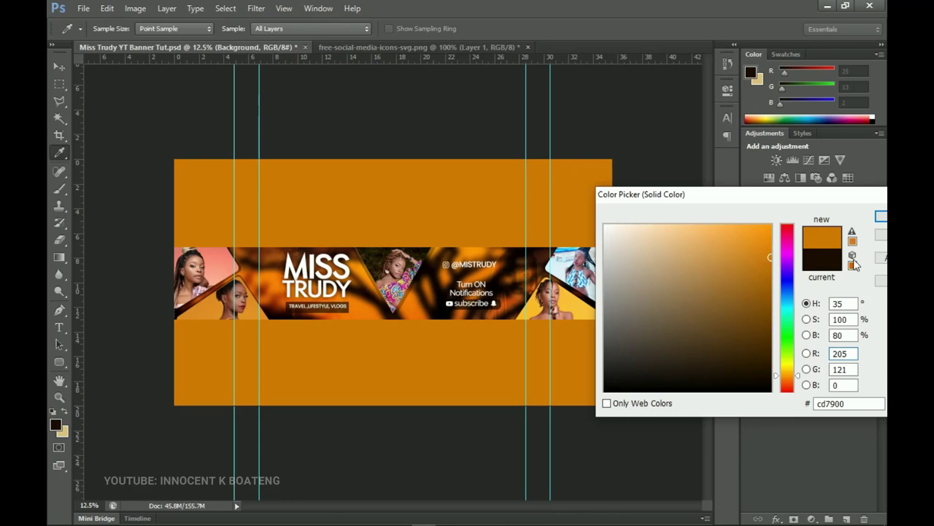
click(881, 216)
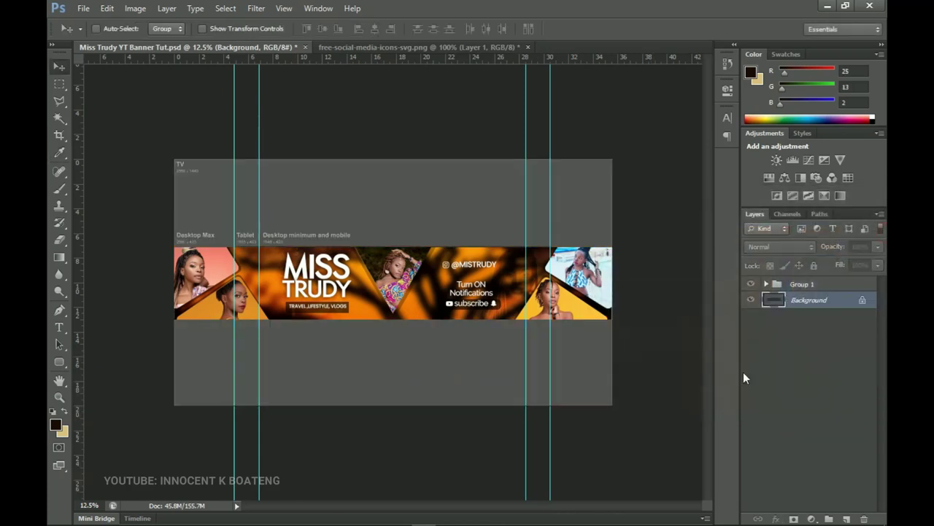
Place the sunset tree image from the Miss Trudy folder above the Background and scale it to about 1060% so it covers the canvas.
mouse_move(180, 515)
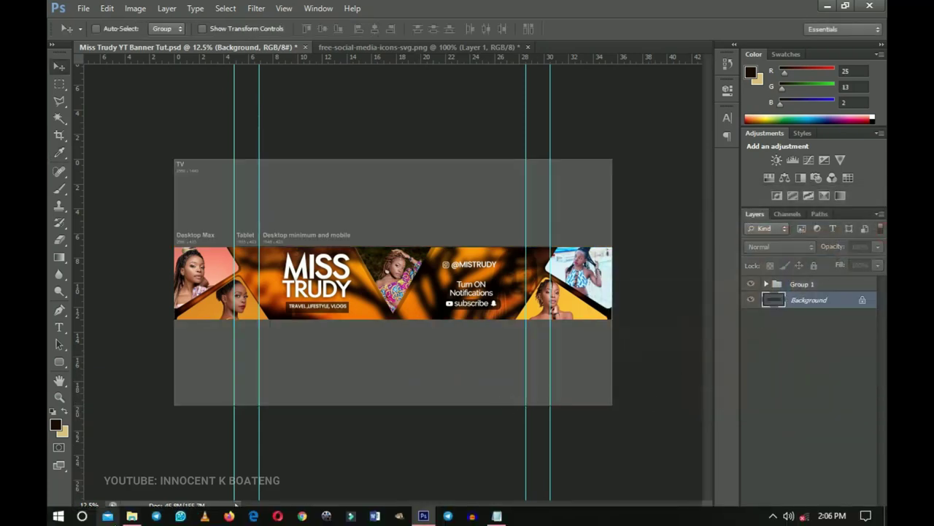
click(131, 515)
click(275, 172)
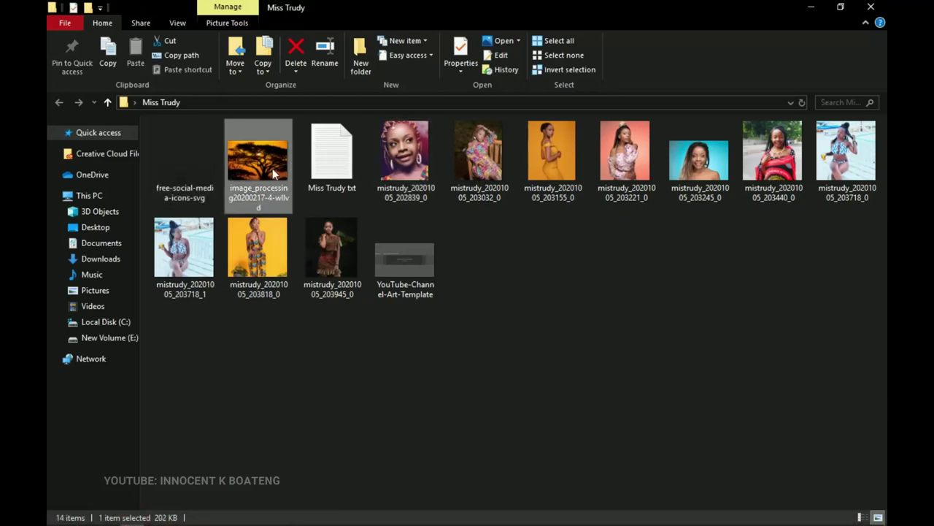
drag(275, 173, 423, 331)
drag(419, 297, 641, 391)
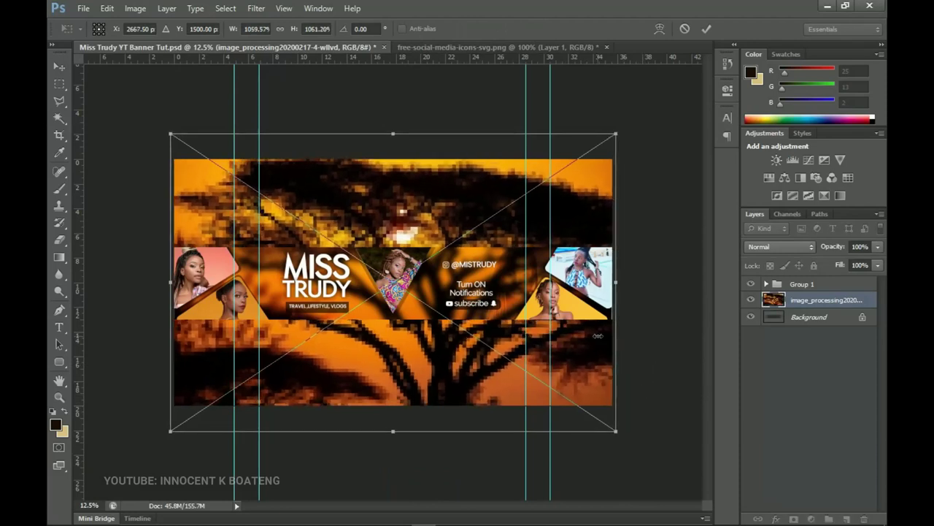
key(Return)
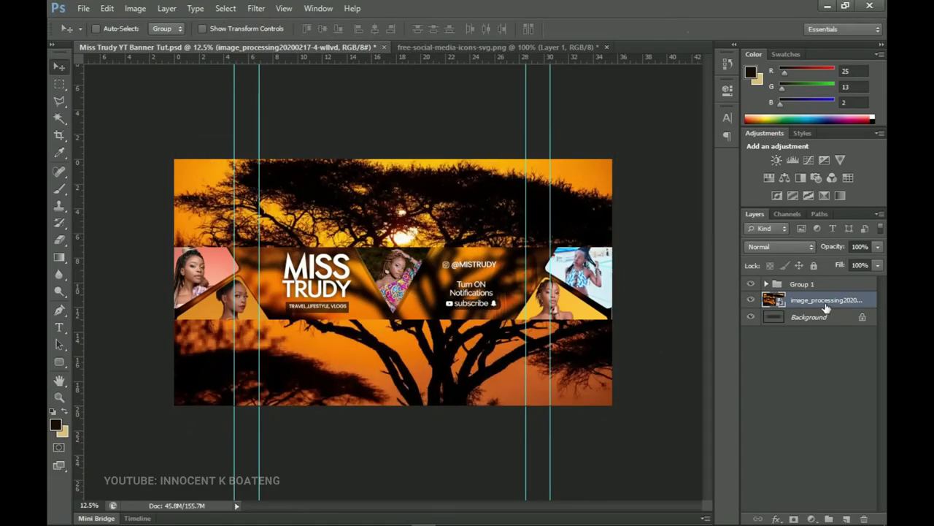
Rasterize the placed sunset layer and apply a Gaussian Blur with a radius of about 42.8 pixels.
right_click(826, 307)
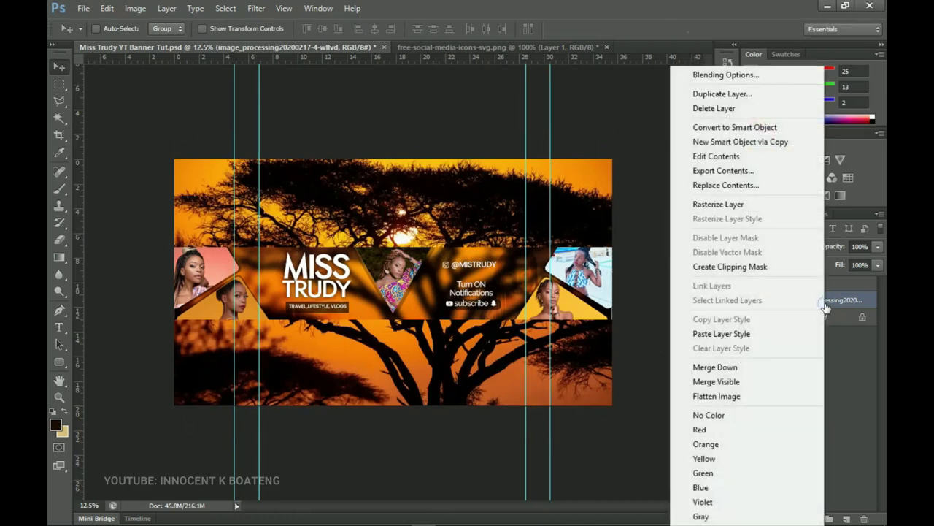
click(717, 202)
click(257, 8)
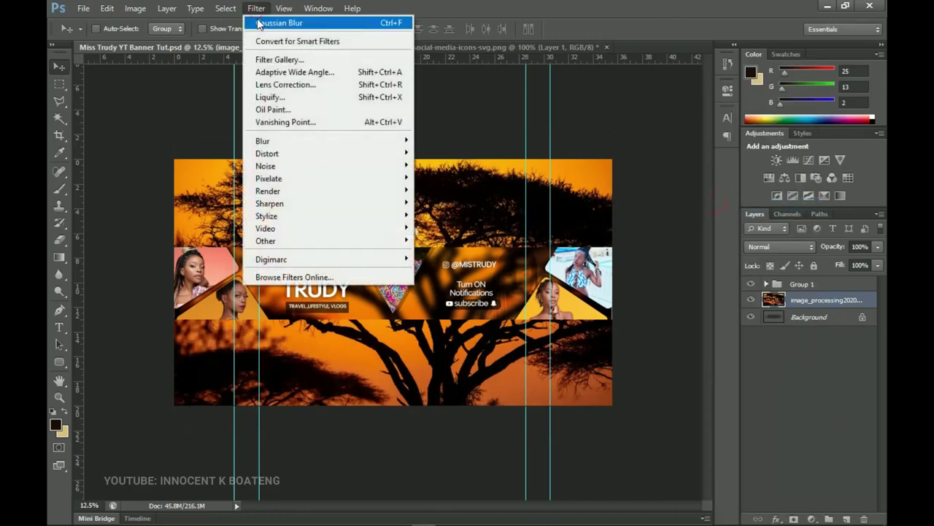
mouse_move(332, 142)
click(440, 235)
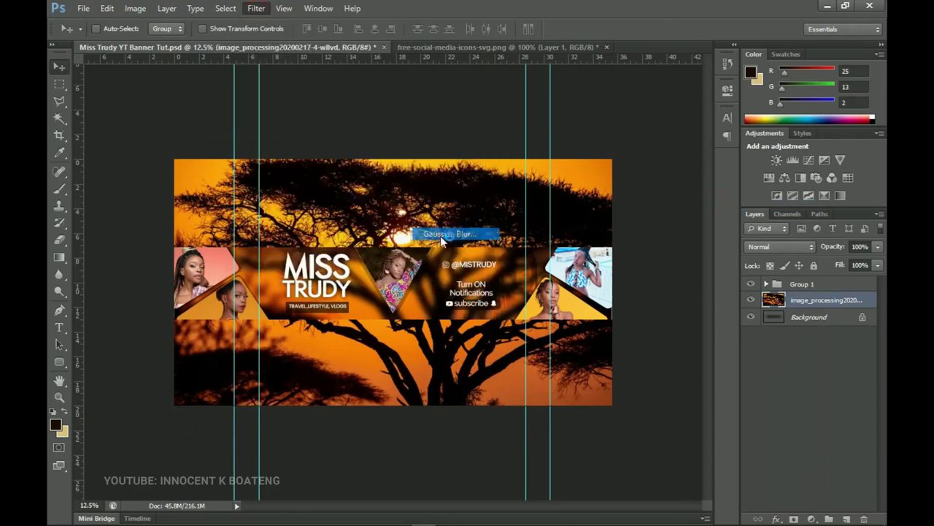
drag(678, 330, 688, 329)
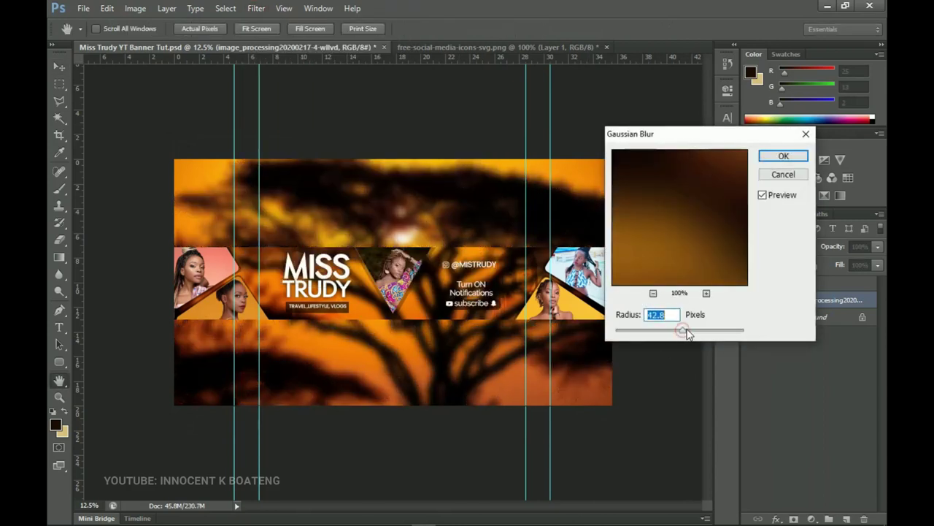
click(781, 156)
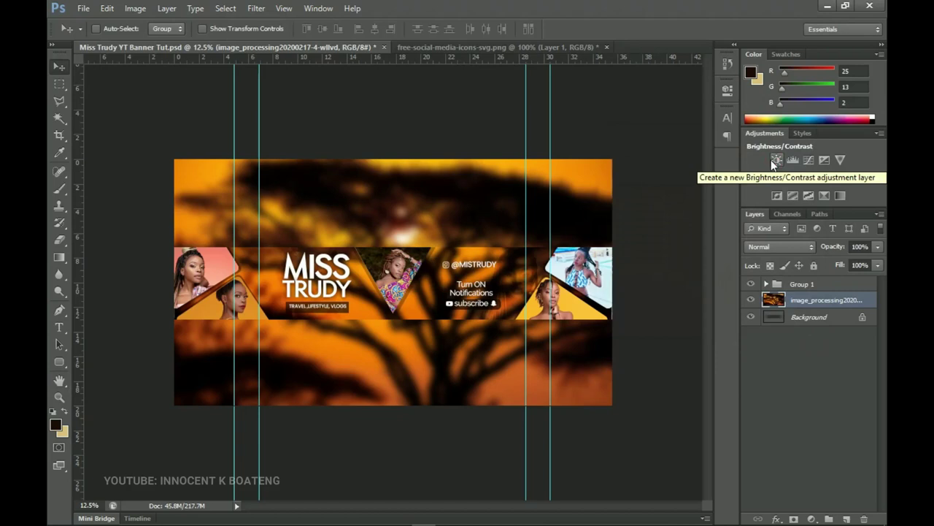
Darken the blurred sunset layer using Levels with a black input of about 7, and set its saturation to +14.
key(ctrl+l)
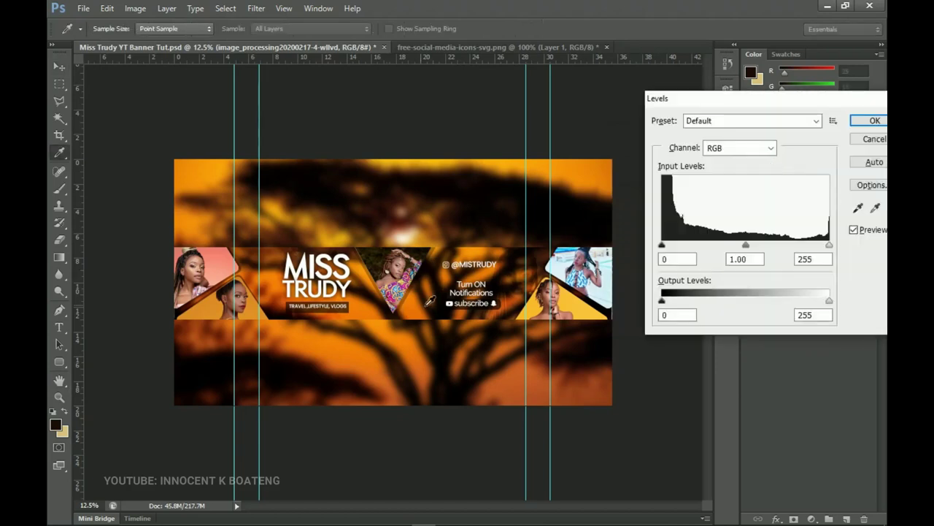
drag(664, 248, 666, 250)
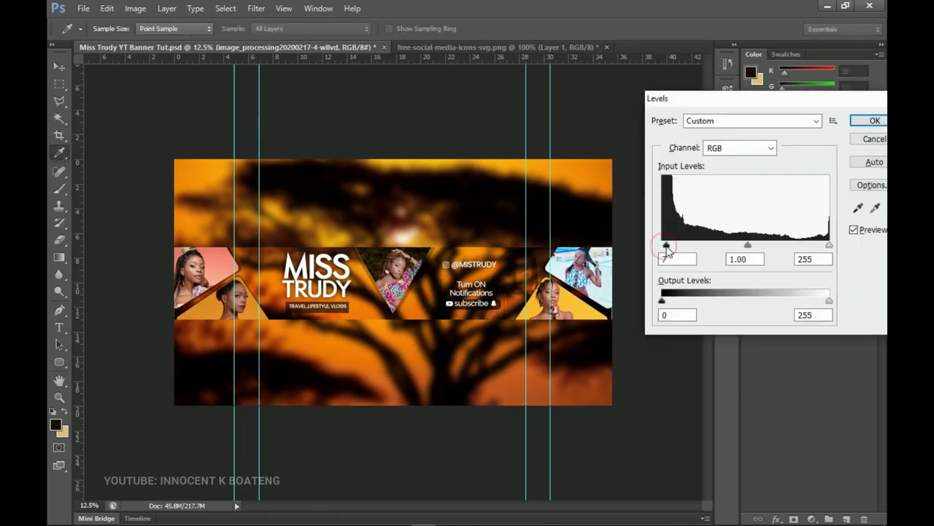
click(873, 121)
key(ctrl+u)
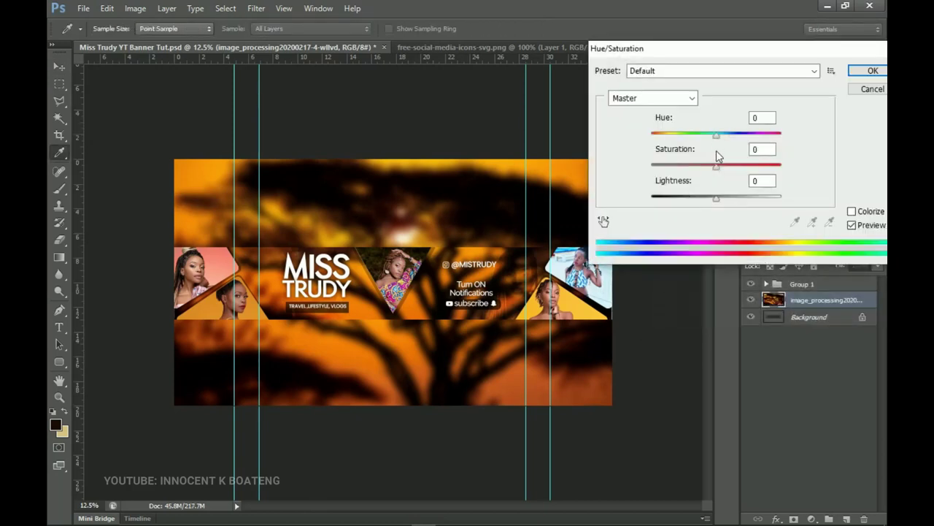
drag(722, 172, 728, 169)
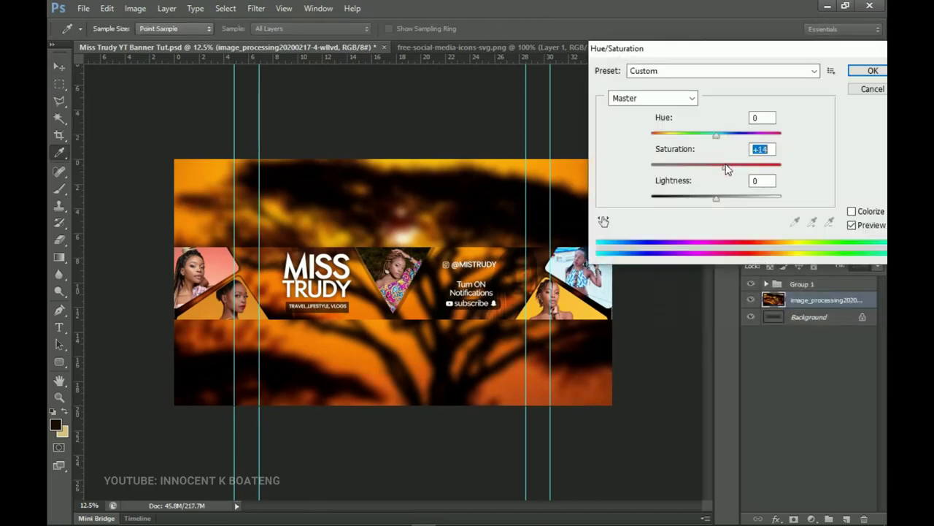
click(873, 71)
key(v)
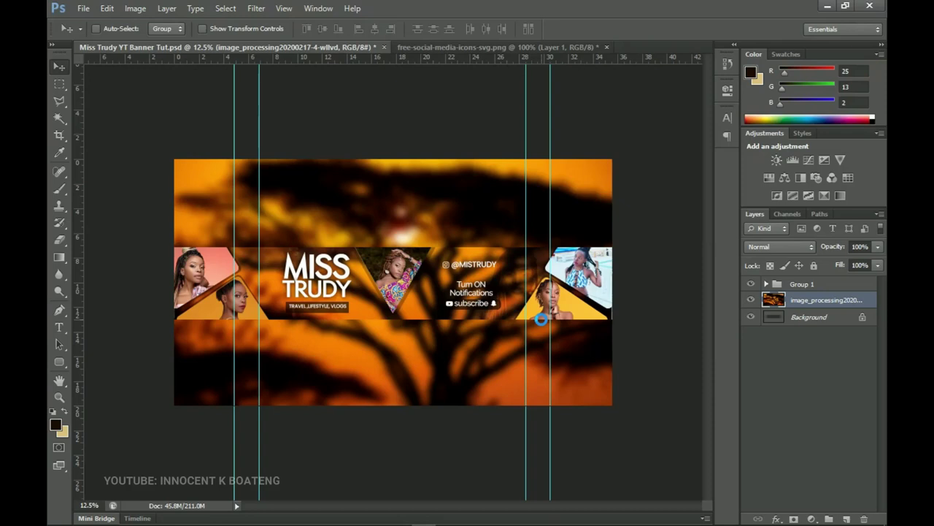
Hide the guides and examine the banner layout at 16.67% with and without them.
key(ctrl+semicolon)
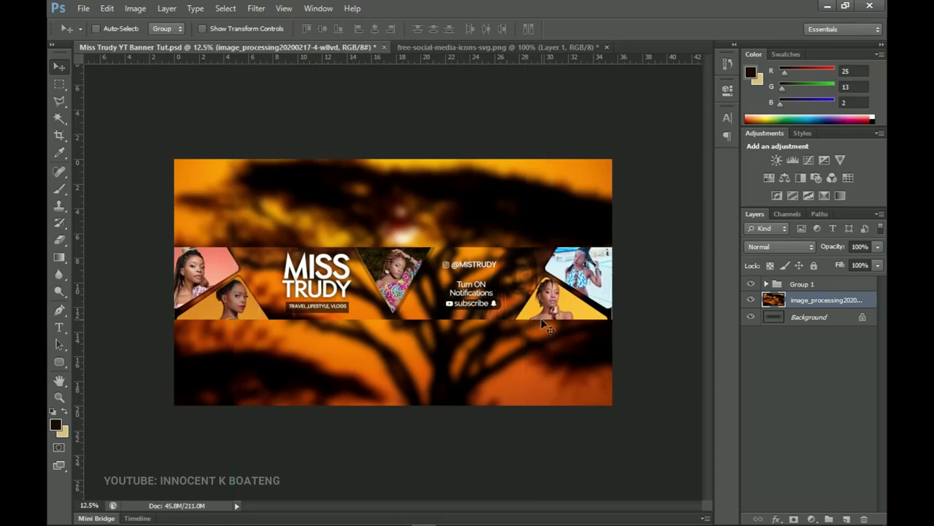
key(ctrl+plus)
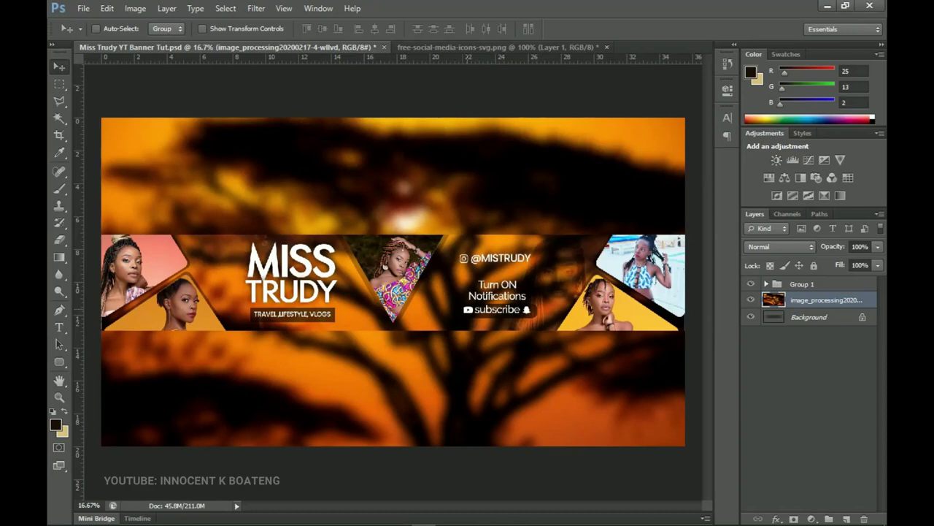
key(ctrl+semicolon)
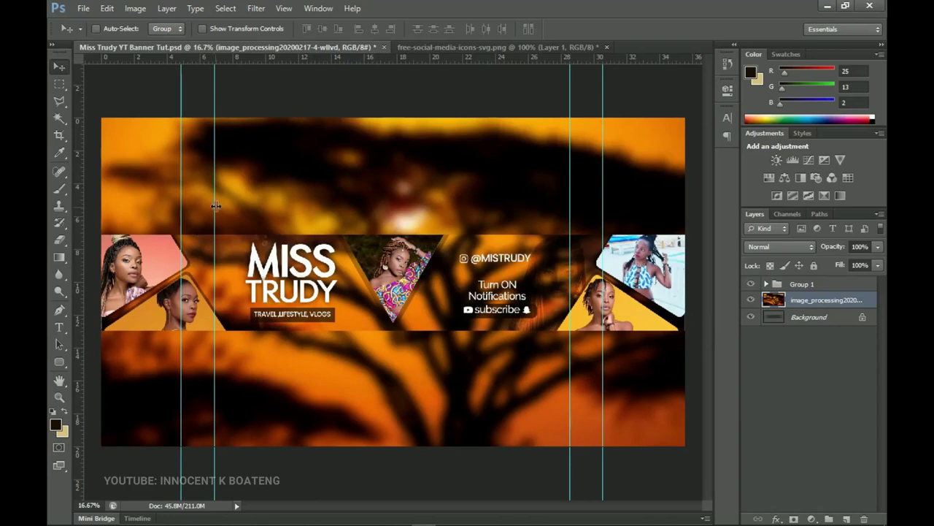
key(ctrl+semicolon)
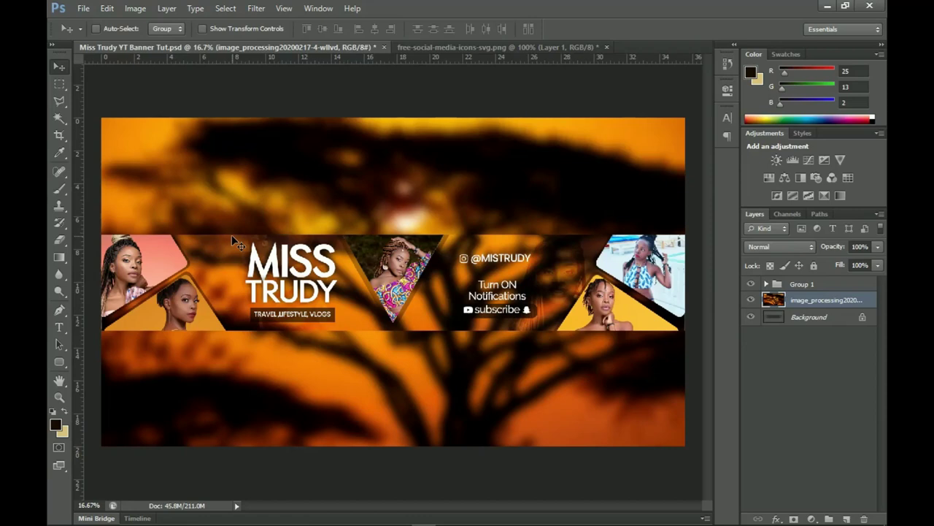
key(ctrl+minus)
key(ctrl+plus)
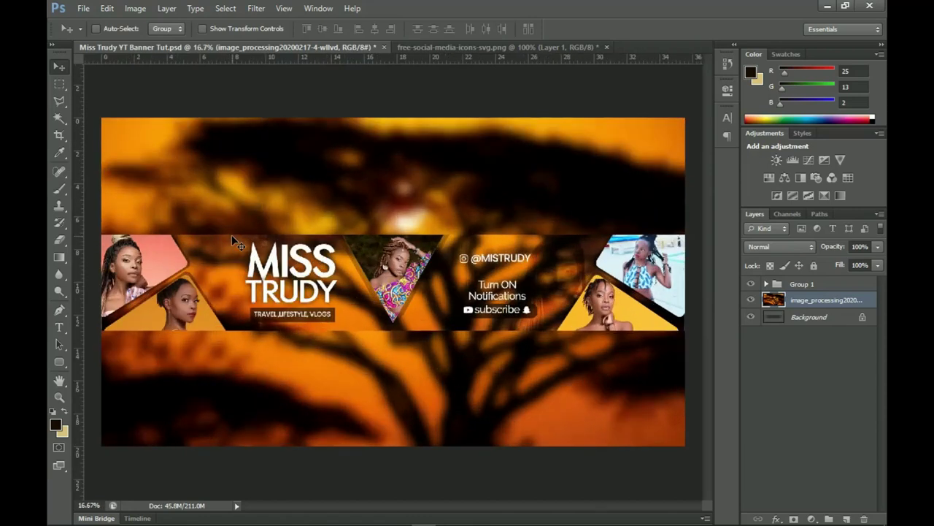